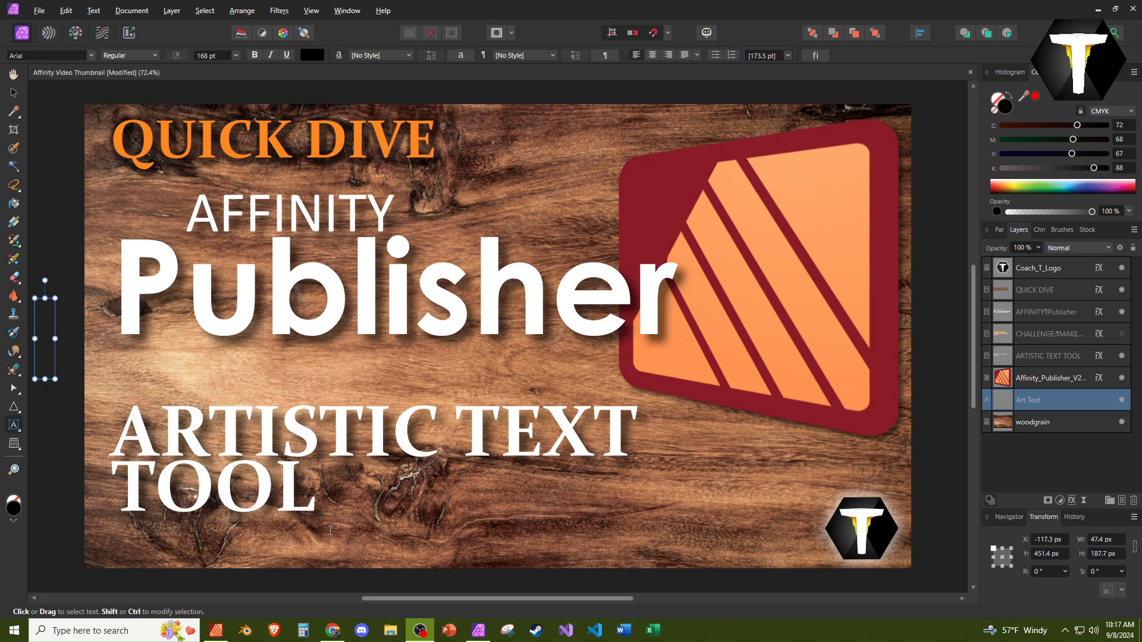
Step: Switch to the browser and examine the standard greeting card sizes in the search results, especially the 10" x 7" entry
key("alt+Tab")
left_click(654, 318)
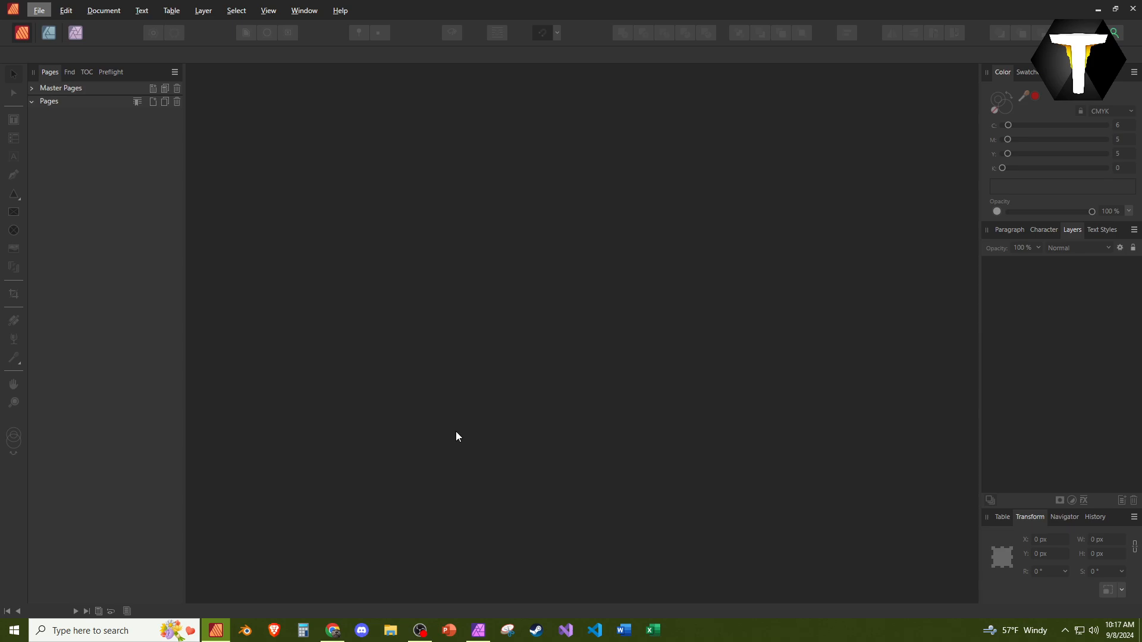
left_click(330, 630)
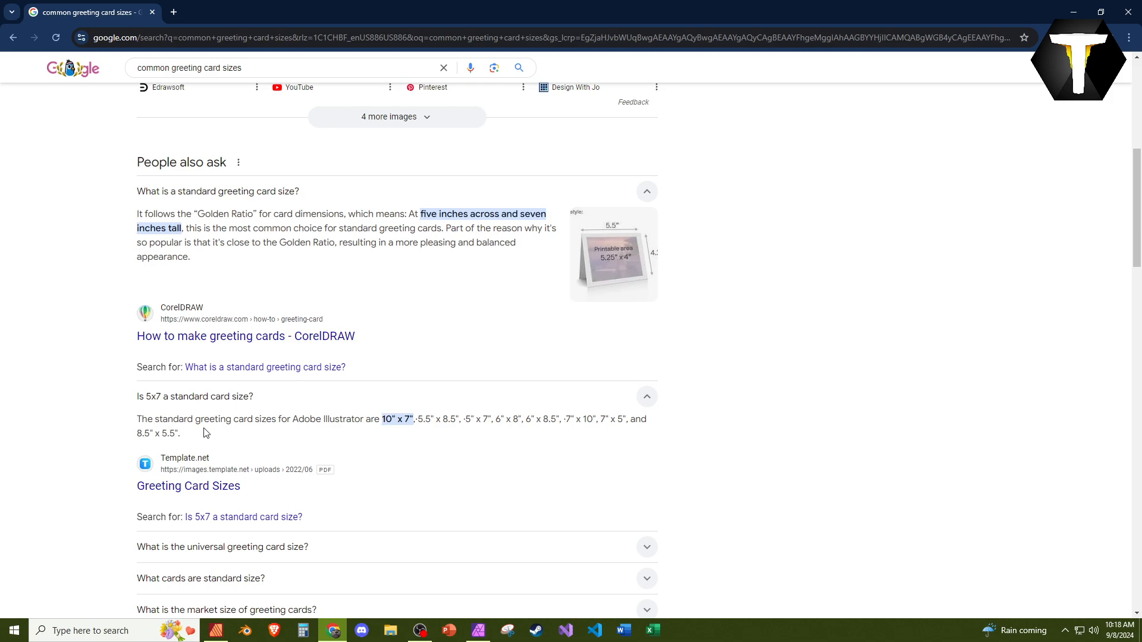
left_click_drag(159, 419, 464, 418)
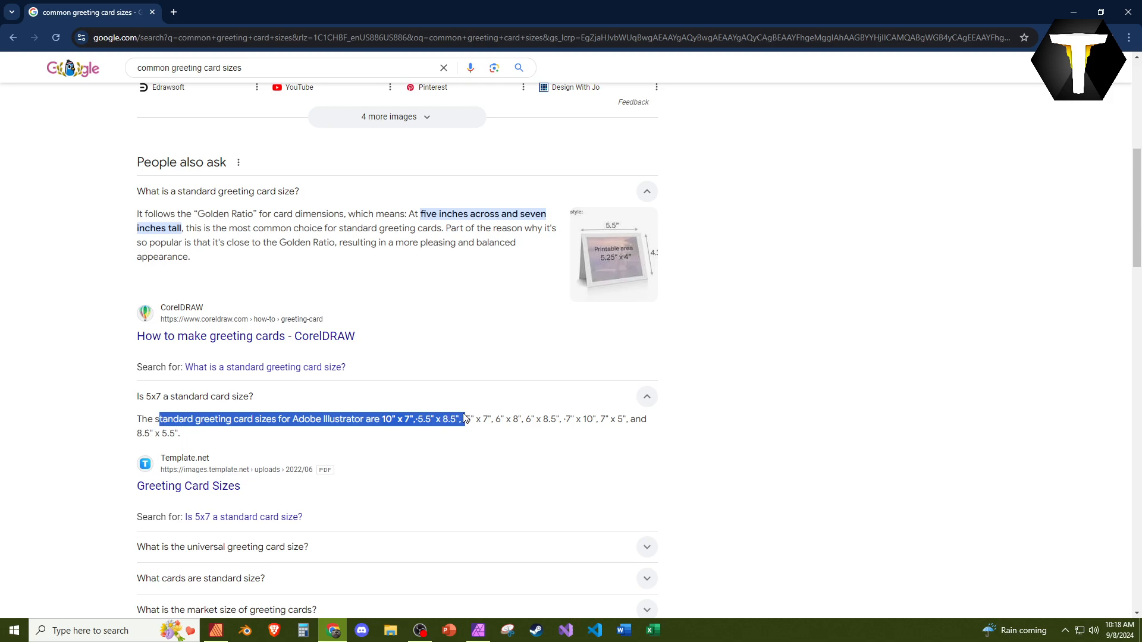
left_click(448, 432)
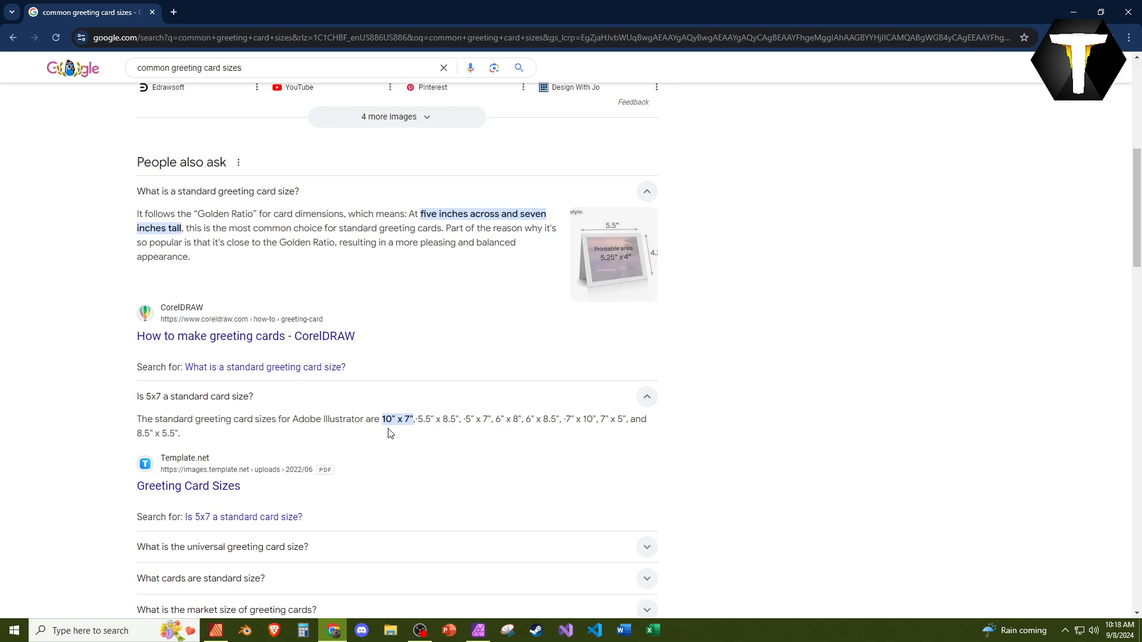
left_click_drag(385, 420, 414, 420)
Step: Switch to Affinity Publisher and start a new document from the Greeting Card print preset
key("alt+Tab")
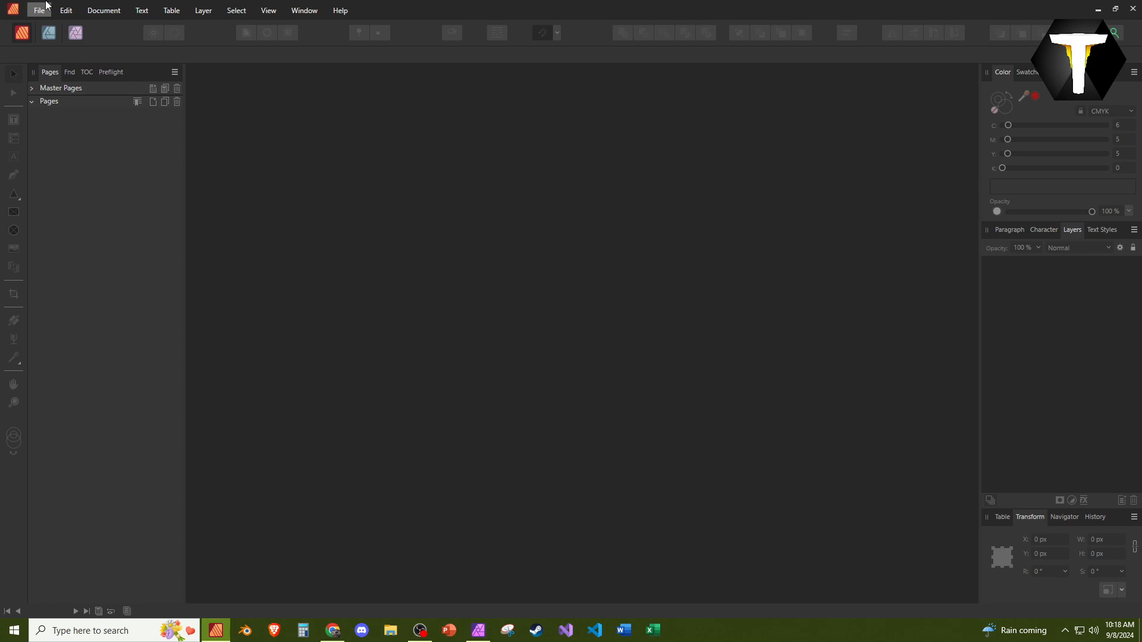
left_click(39, 10)
left_click(49, 37)
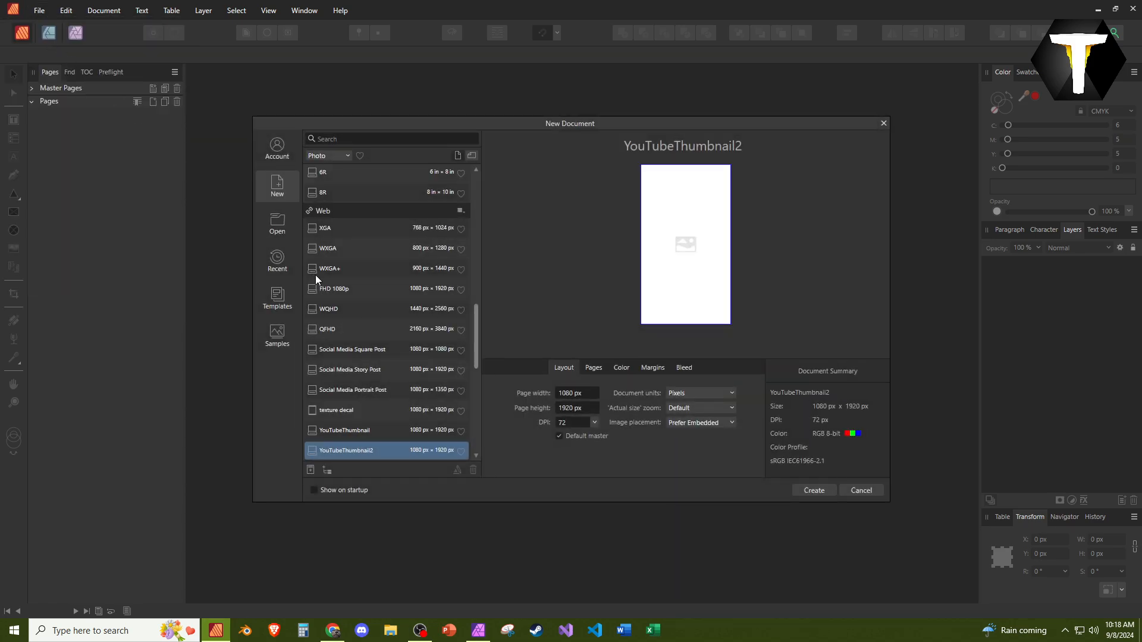
left_click_drag(476, 354, 431, 269)
left_click(392, 280)
Step: Set the new document's units to inches
left_click(709, 393)
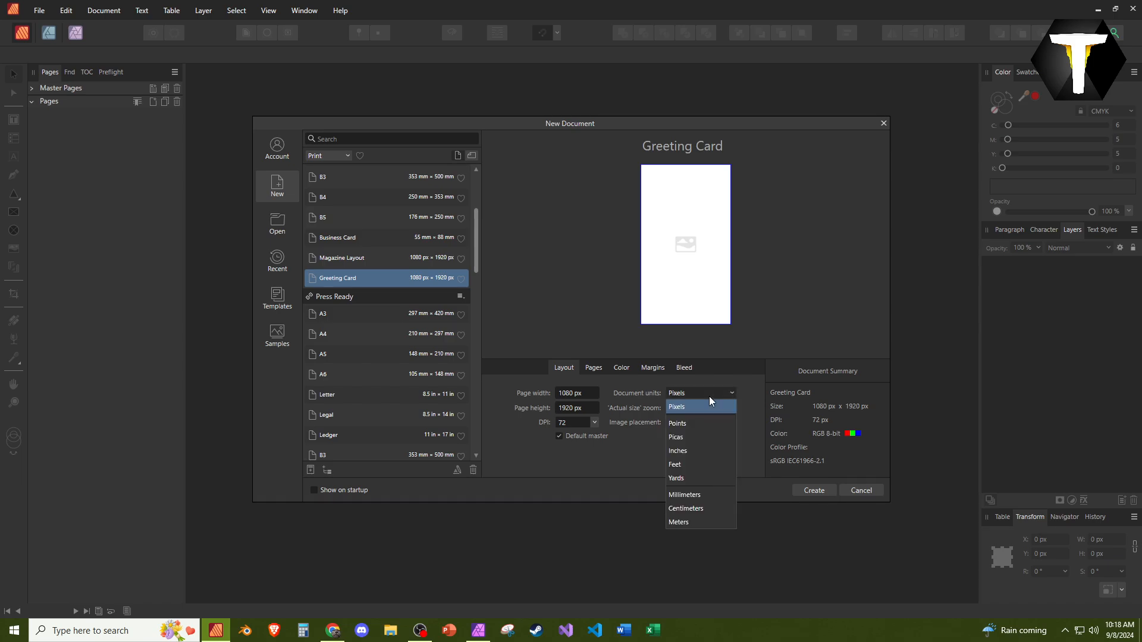
left_click(686, 450)
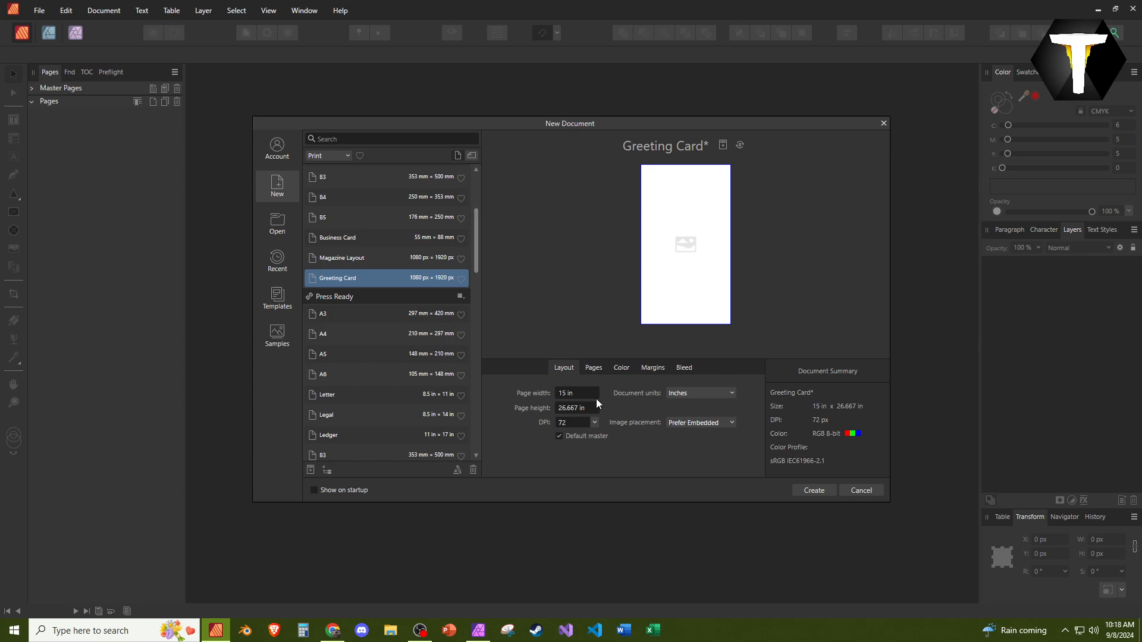
scroll(417, 331, "up", 1)
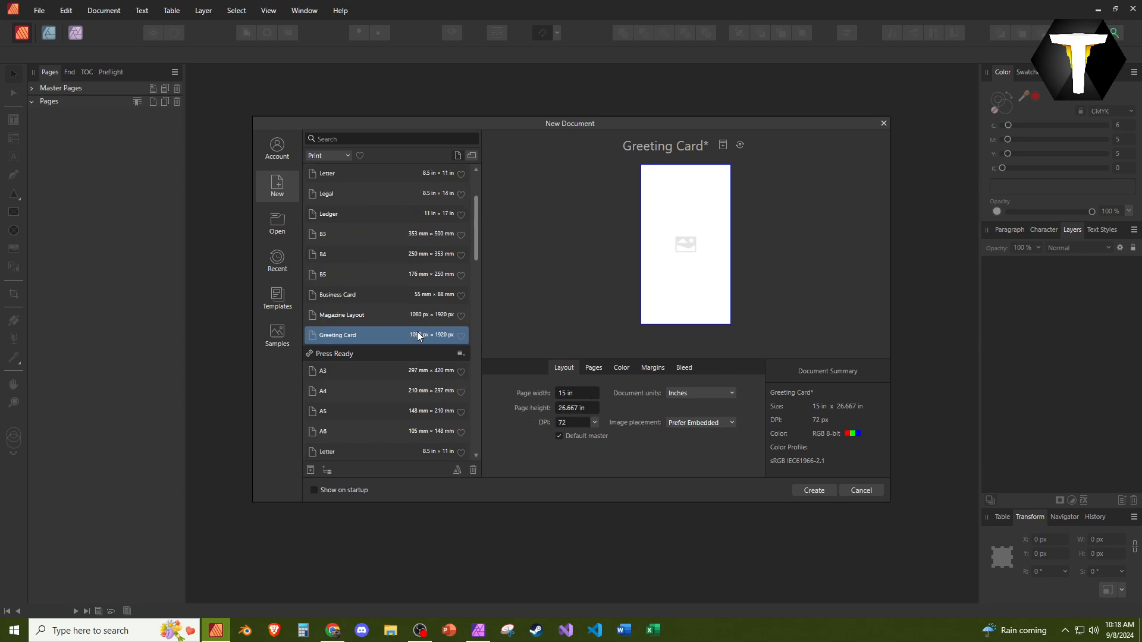
scroll(418, 336, "up", 2)
scroll(416, 331, "down", 1)
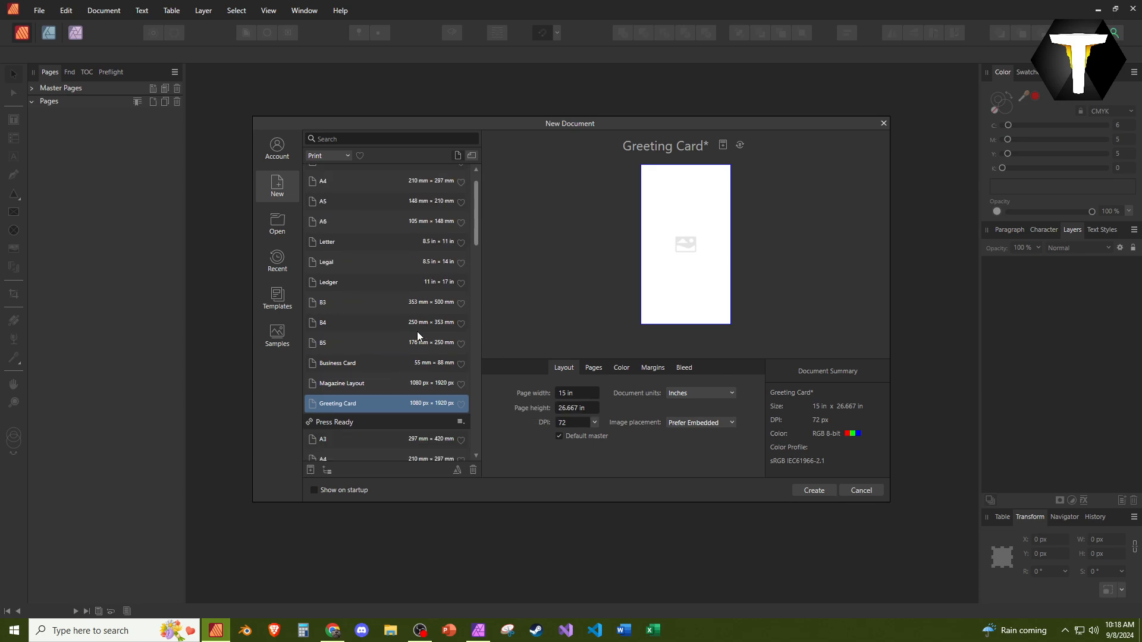
scroll(353, 355, "up", 1)
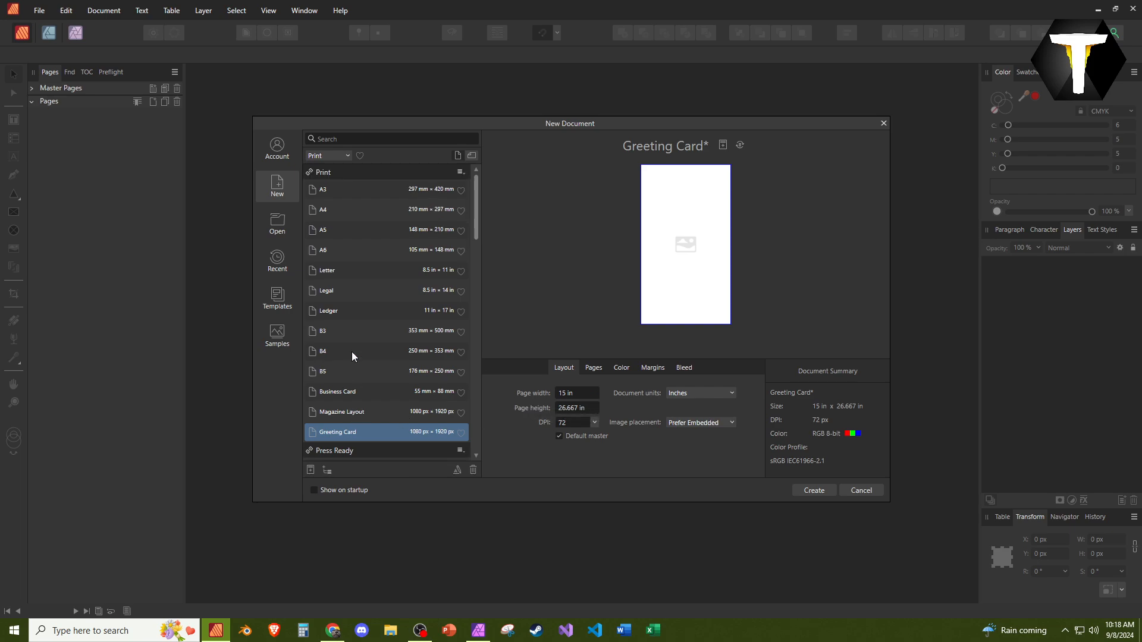
Step: Save the current document settings as a preset named "Greeting Card 5x7" in the Print category
left_click(310, 470)
type("greetin")
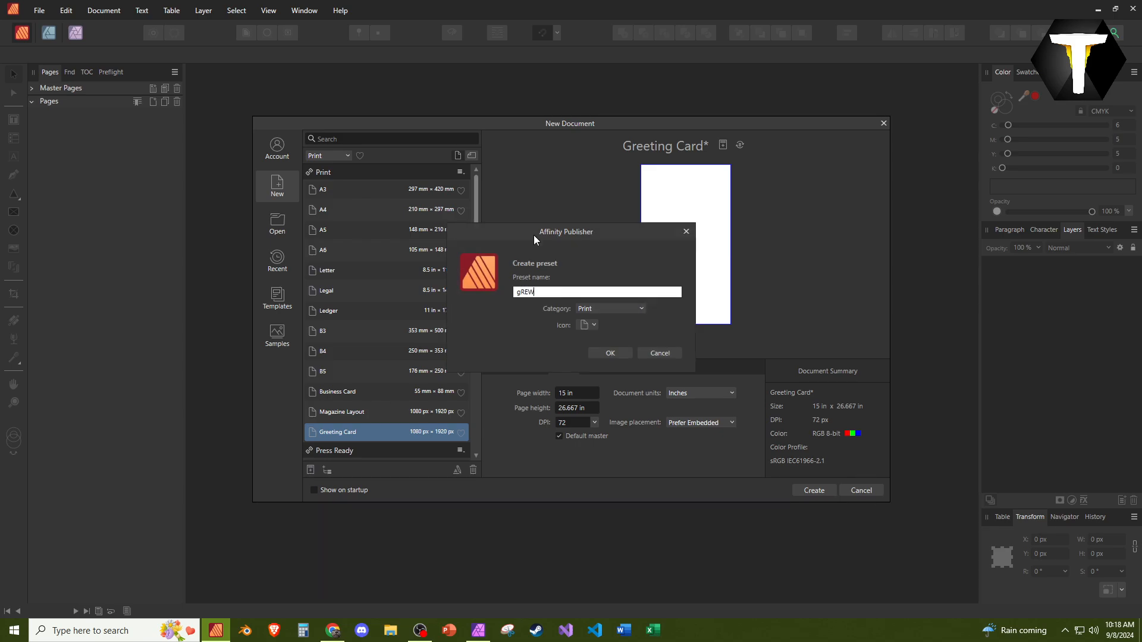
key("BackSpace")
key("BackSpace")
key("BackSpace")
key("BackSpace")
key("BackSpace")
key("BackSpace")
key("BackSpace")
type("Greeting Card 5x78")
left_click(598, 355)
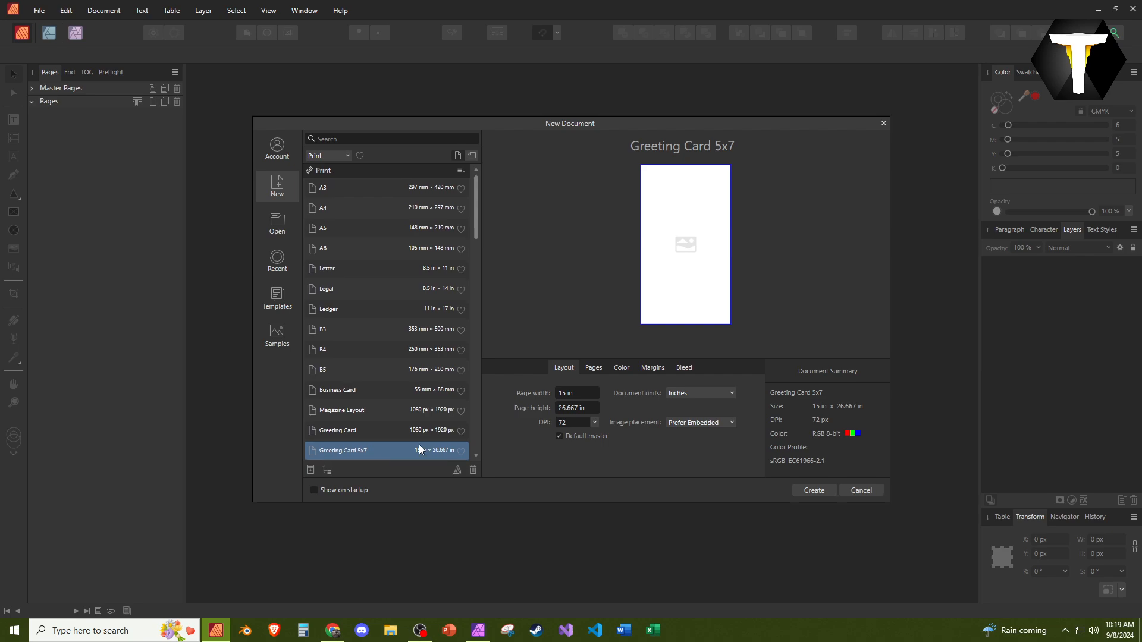
Step: Delete the Greeting Card 5x7 preset
right_click(369, 451)
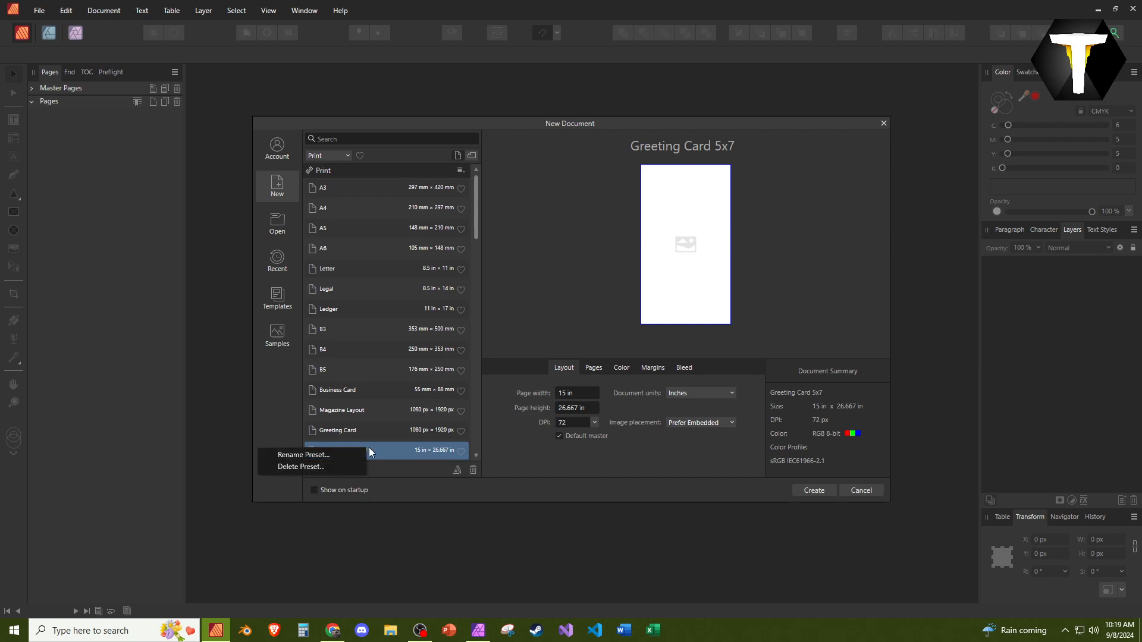
left_click(336, 469)
left_click(540, 325)
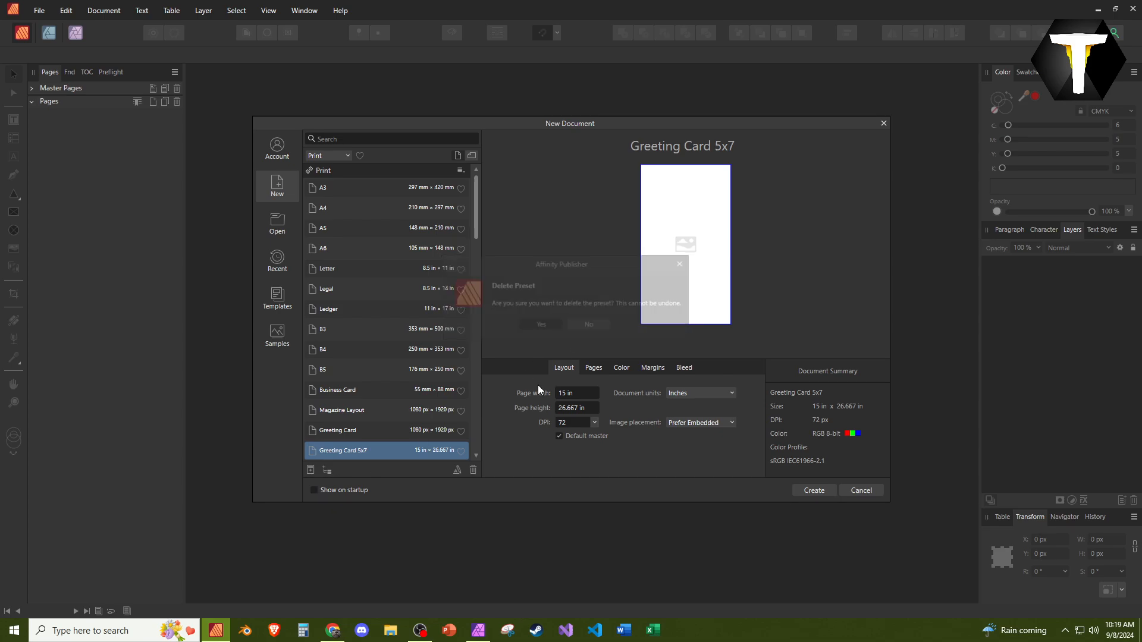
Step: Set the Greeting Card document's units to inches and its page size to 5 in wide by 7 in high
left_click(599, 394)
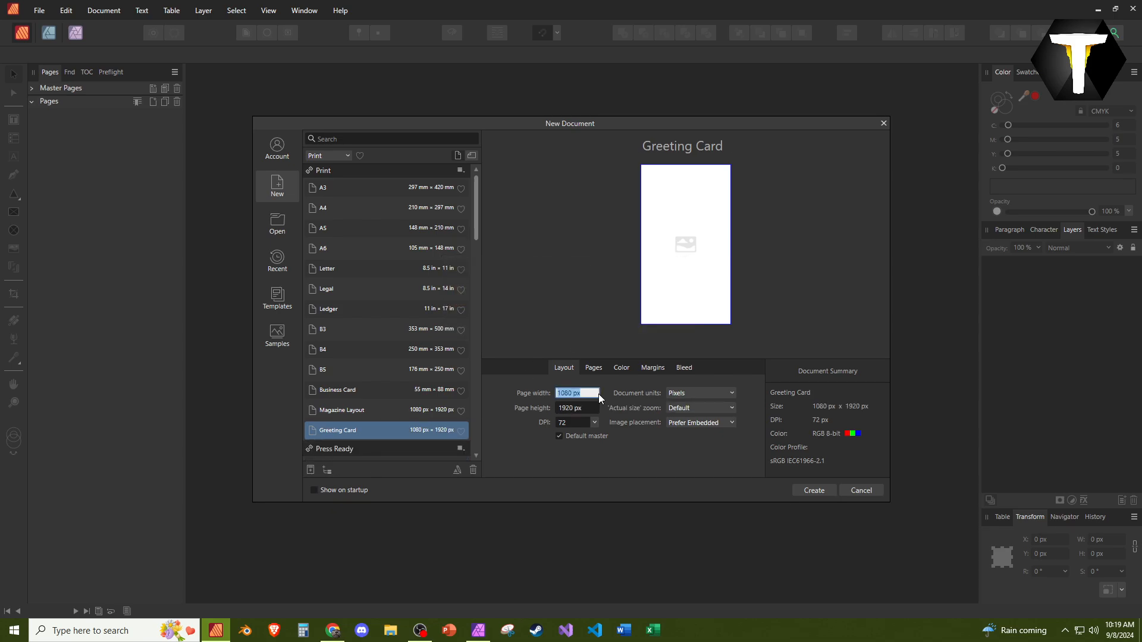
left_click(310, 470)
key("Return")
left_click(687, 390)
left_click(675, 451)
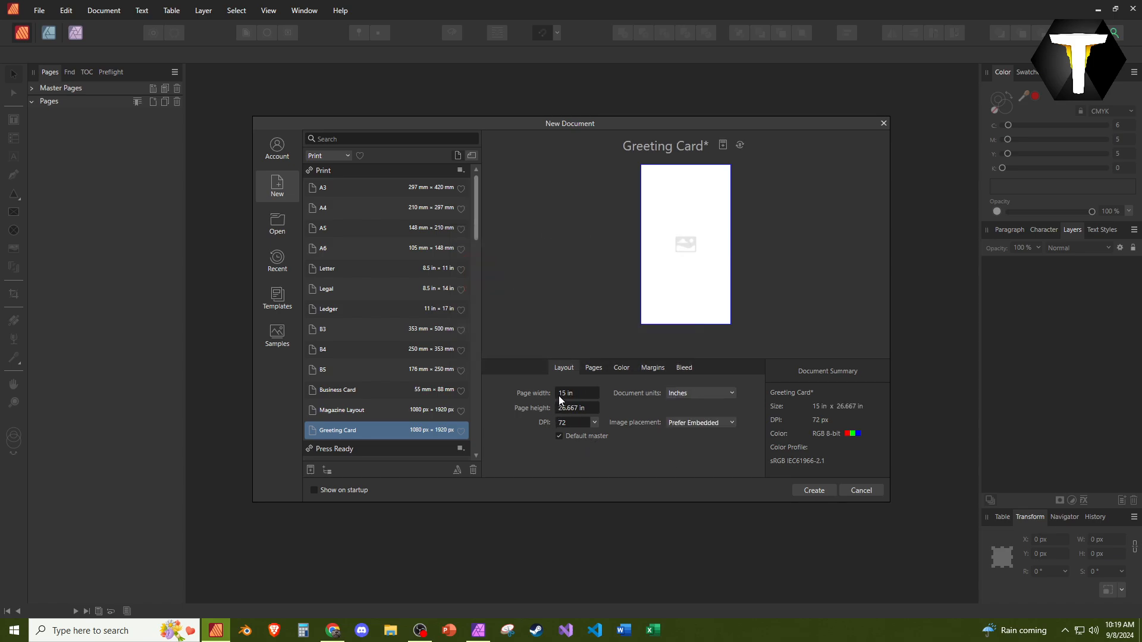
double_click(559, 396)
type("5")
key("Tab")
type("7")
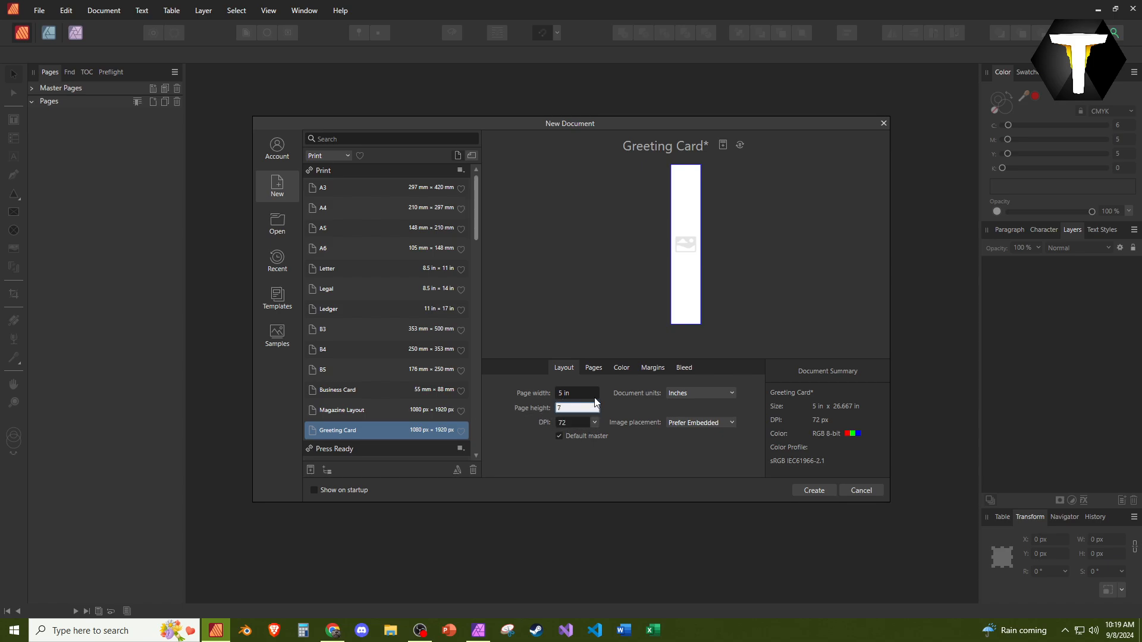
key("shift+Tab")
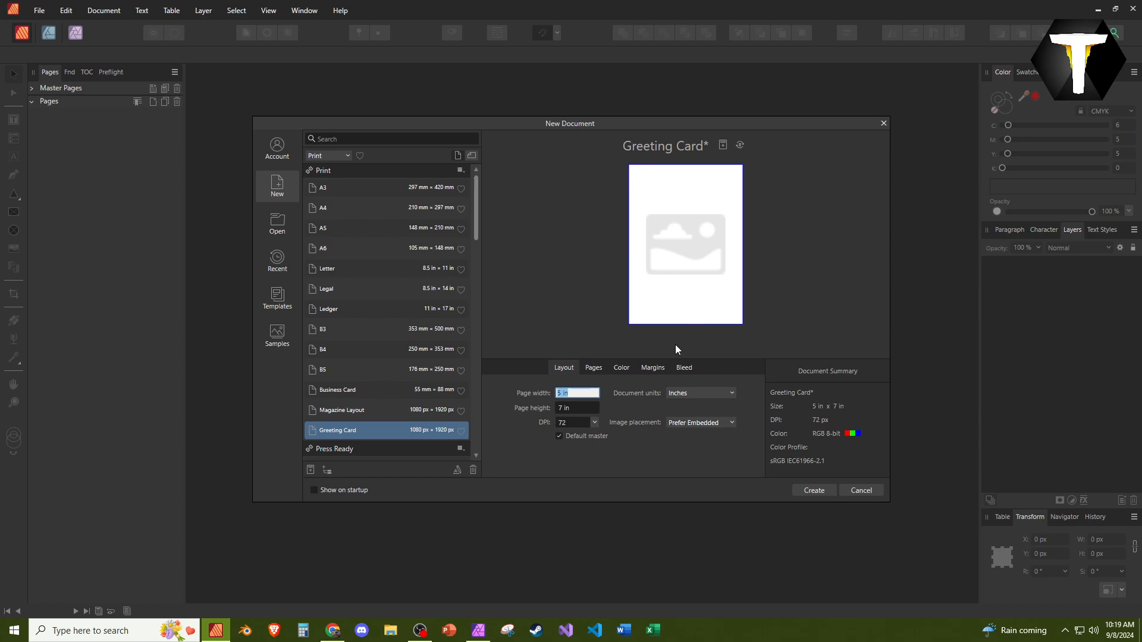
Step: Enable facing pages for the new document
left_click(592, 370)
left_click(622, 391)
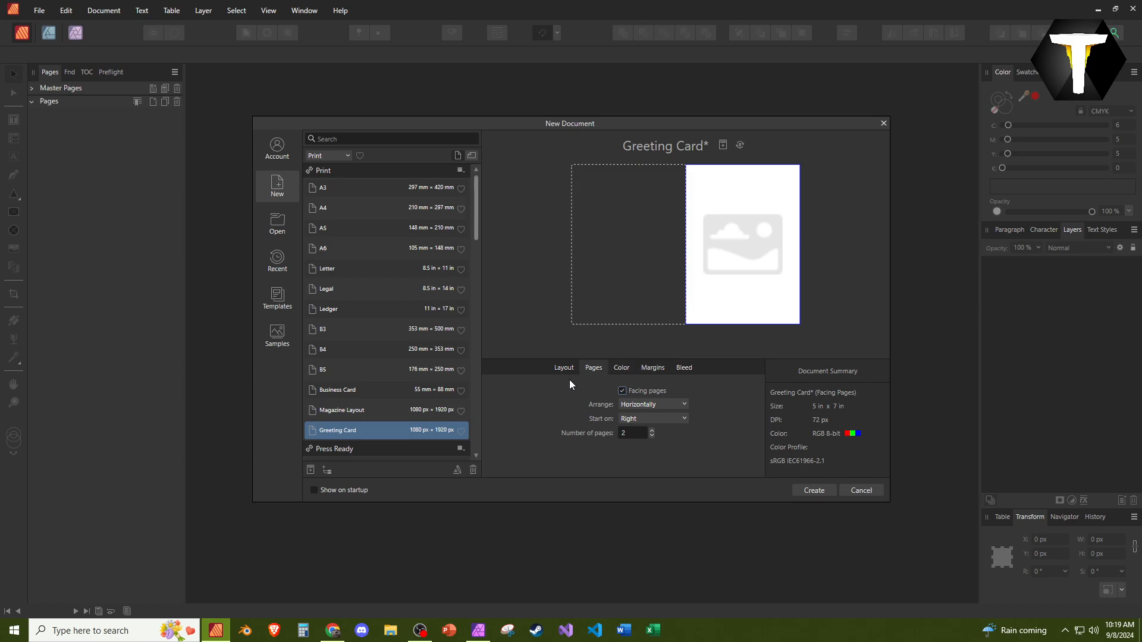
left_click(561, 366)
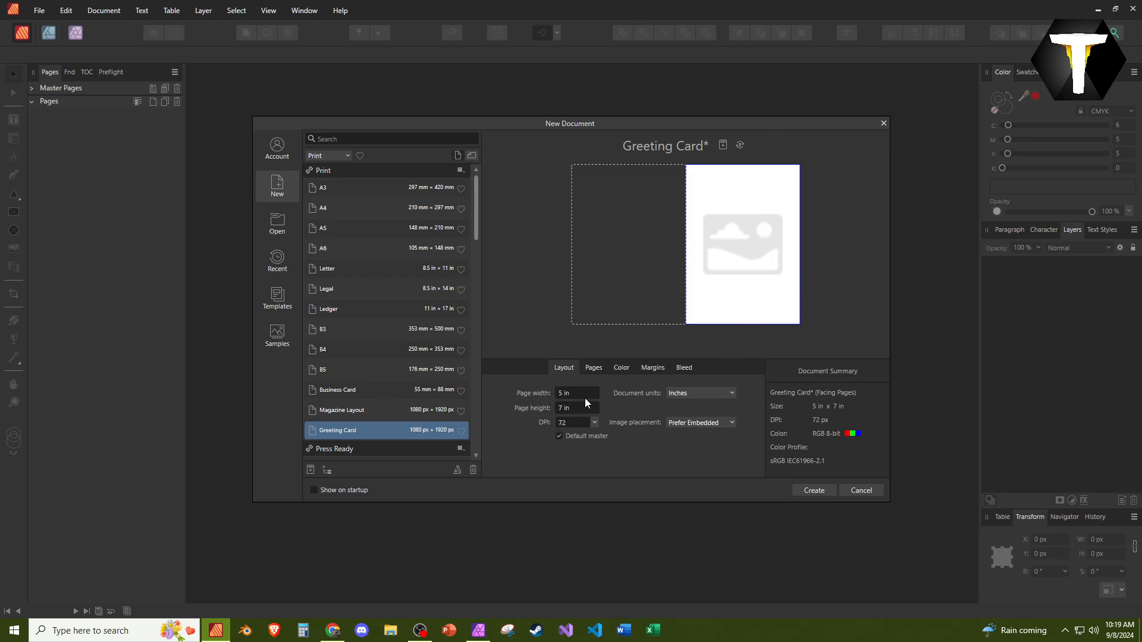
Step: Set the new document's color format to CMYK
left_click(594, 370)
left_click(621, 369)
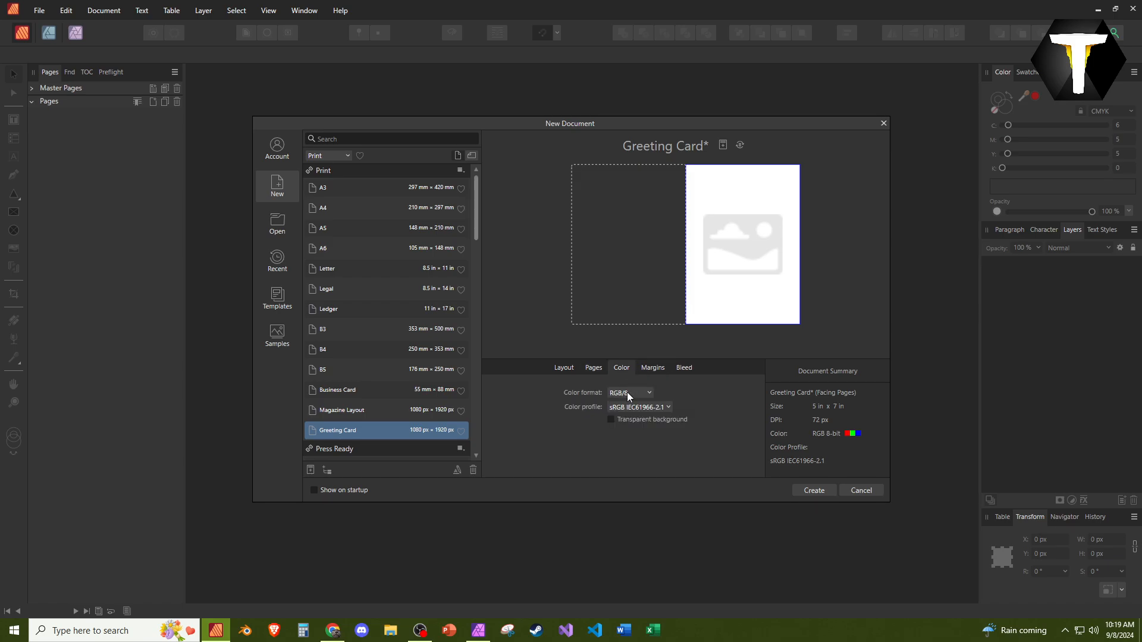
left_click(628, 393)
left_click(626, 474)
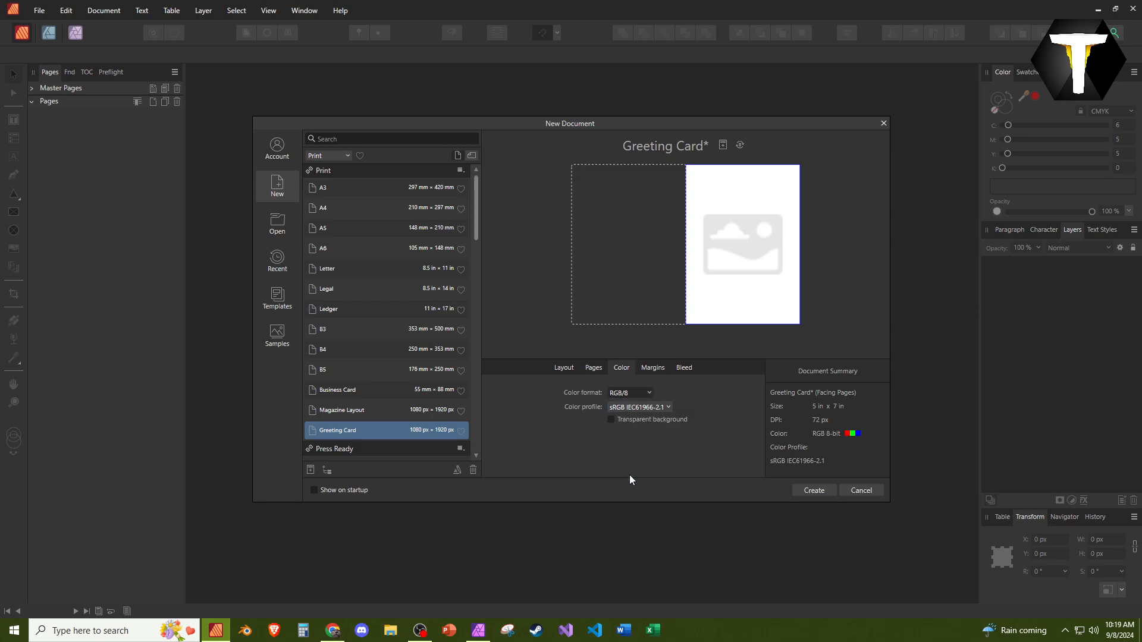
Step: Include margins in the new document and set them to 0.5 in on all sides
left_click(657, 368)
left_click(590, 402)
type(".2")
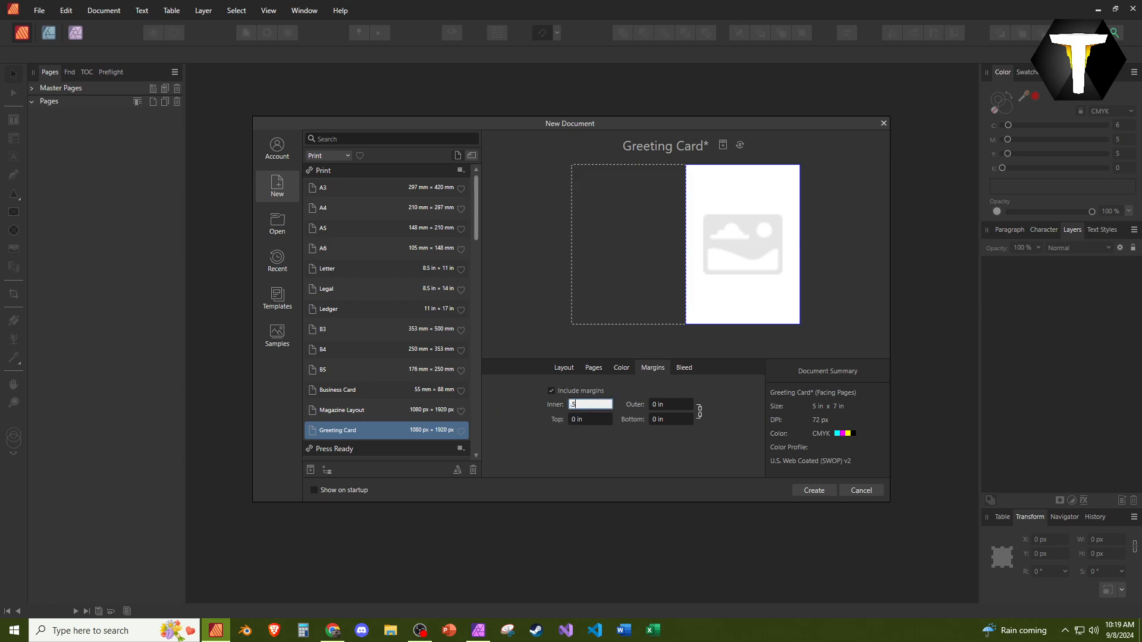
key("Return")
Step: Set the document bleed to 0.125 in on all sides
left_click(684, 367)
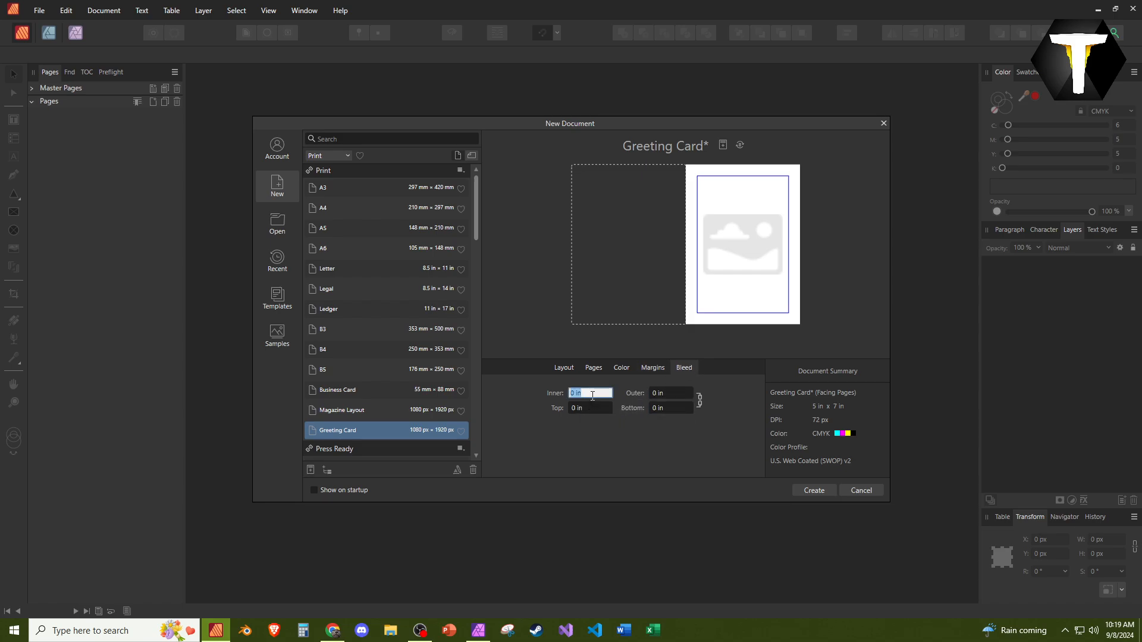
type(".125")
key("Tab")
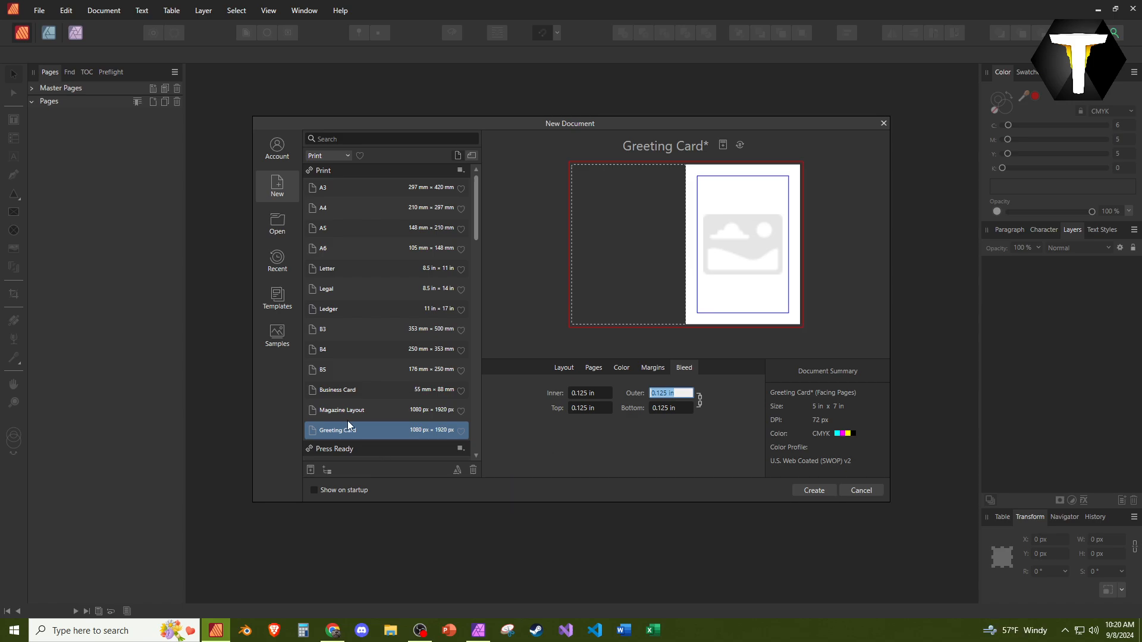
Step: Save the settings as a print preset named "Greeting Card 5x7" and create the document from it
left_click(310, 470)
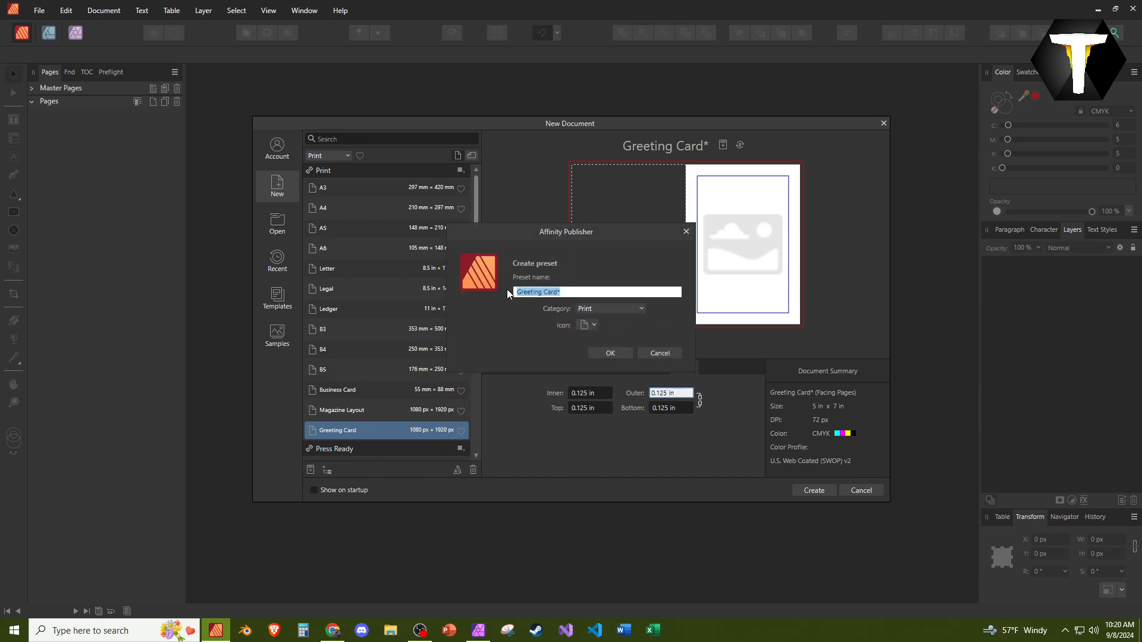
key("End")
key("BackSpace")
type("5x8")
key("BackSpace")
type("7")
left_click(621, 353)
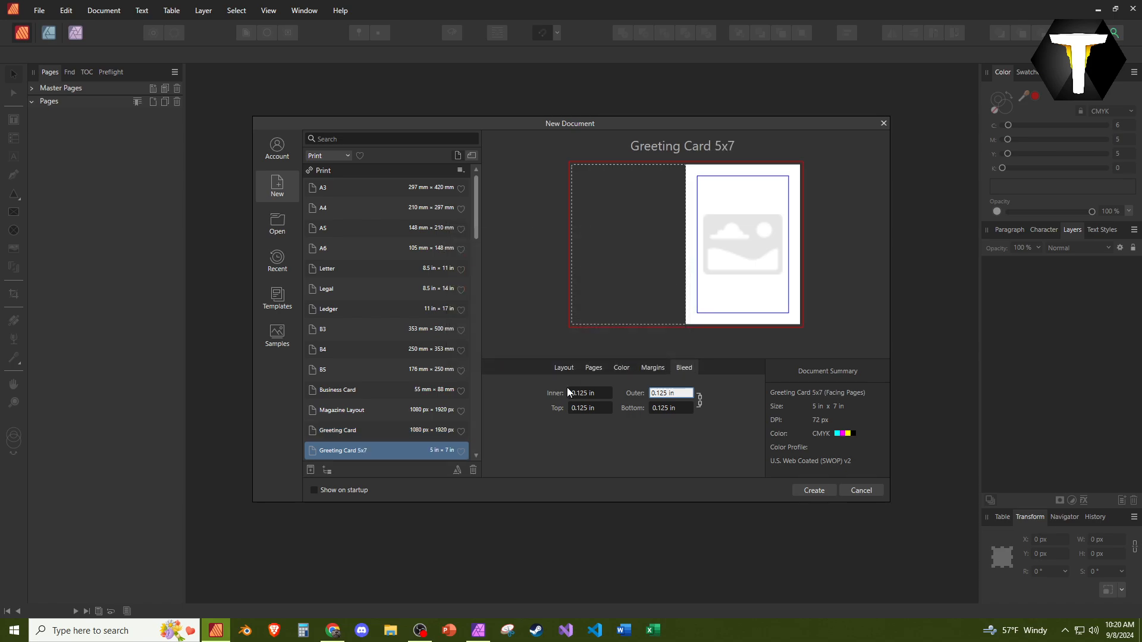
left_click(814, 491)
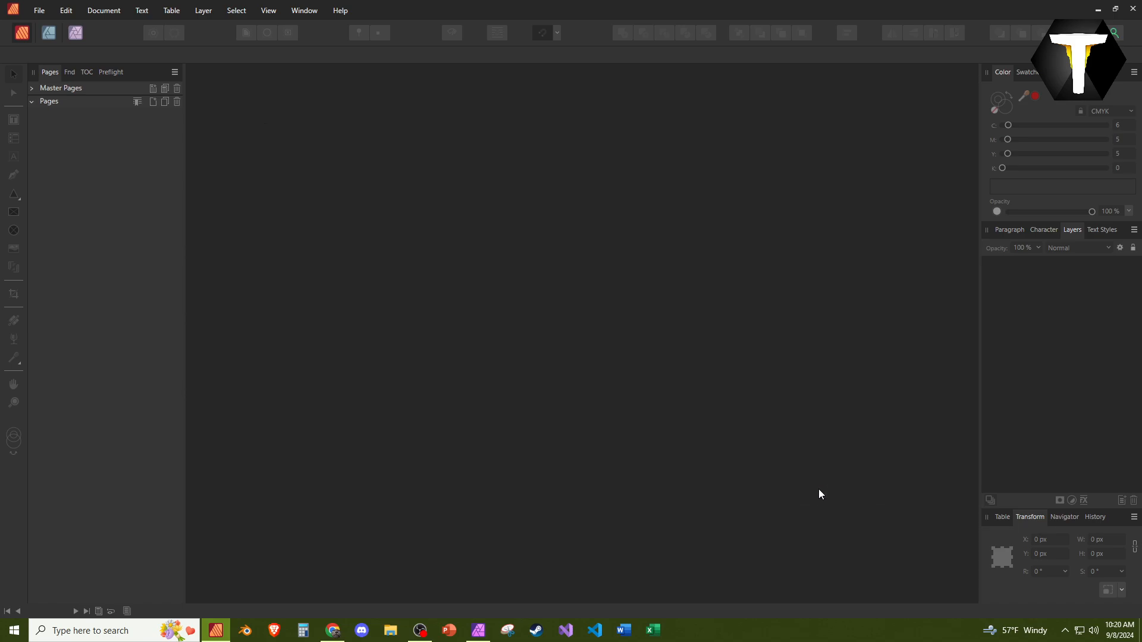
Step: Add 2 pages after page 2 using Master A
double_click(123, 158)
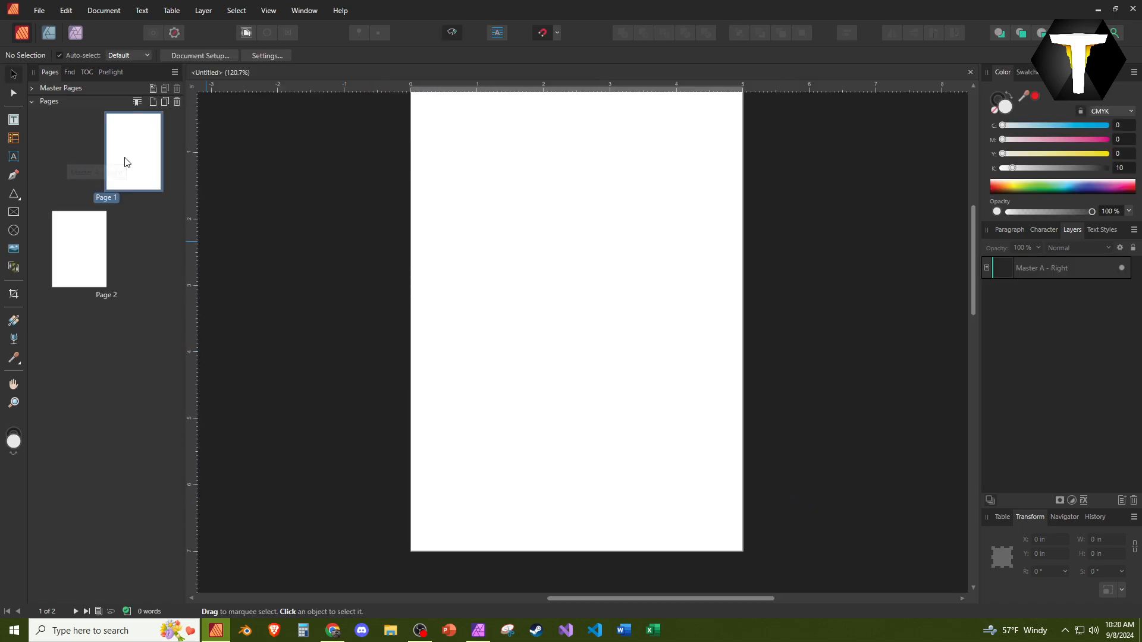
scroll(407, 303, "up", 2)
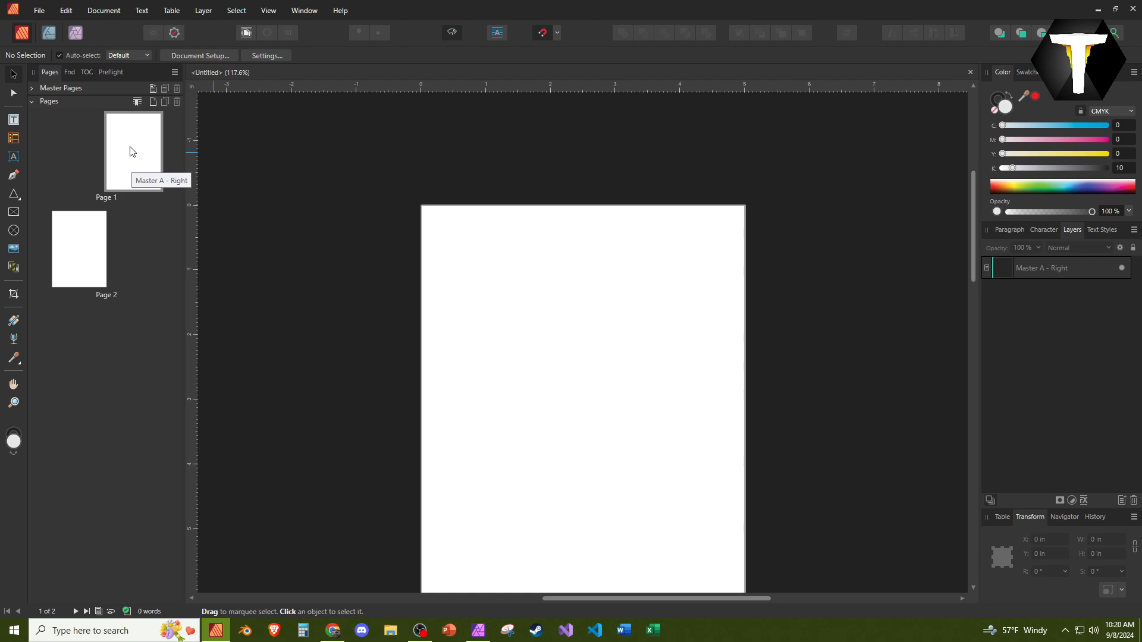
left_click(82, 256)
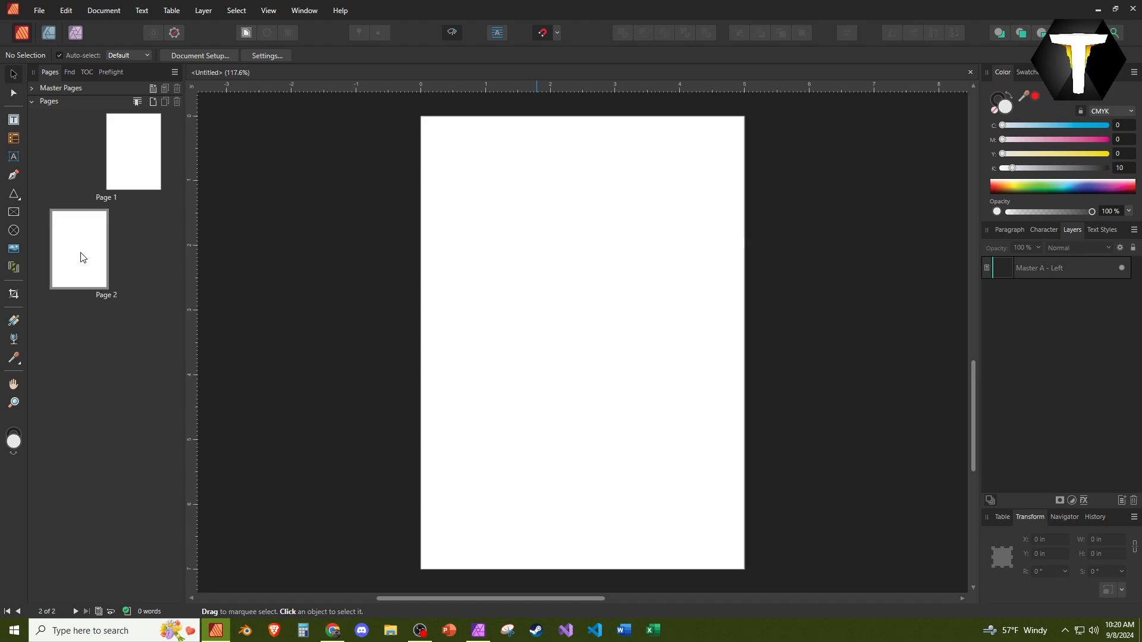
right_click(146, 260)
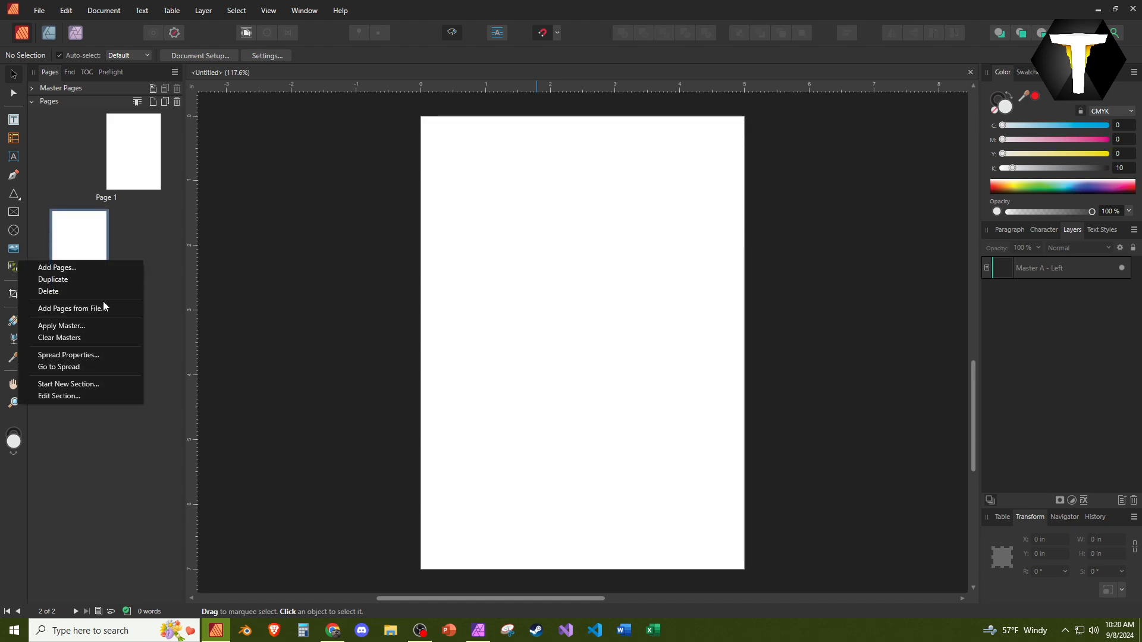
left_click(98, 269)
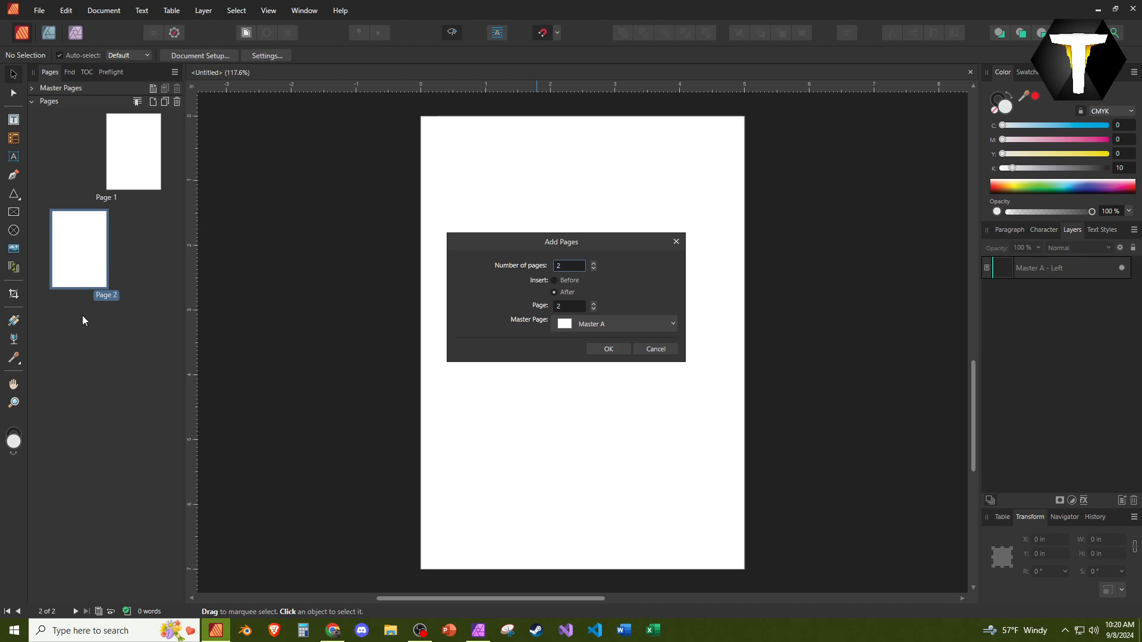
left_click(607, 349)
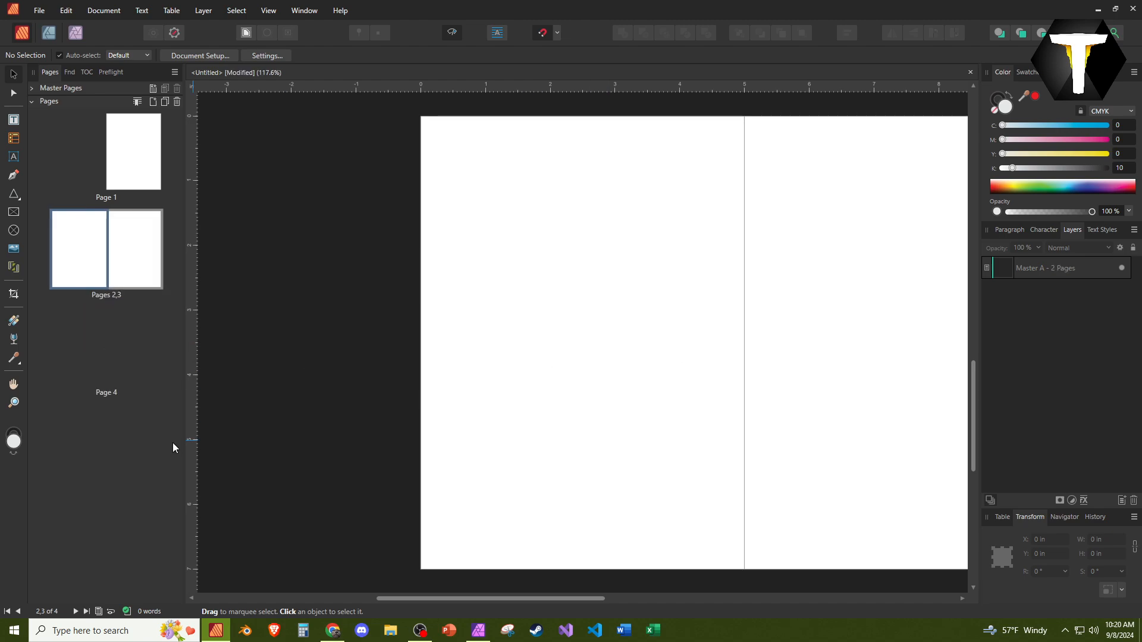
Step: Look through page 1, page 4 and the spread of pages 2 and 3, and return to page 1
left_click(127, 154)
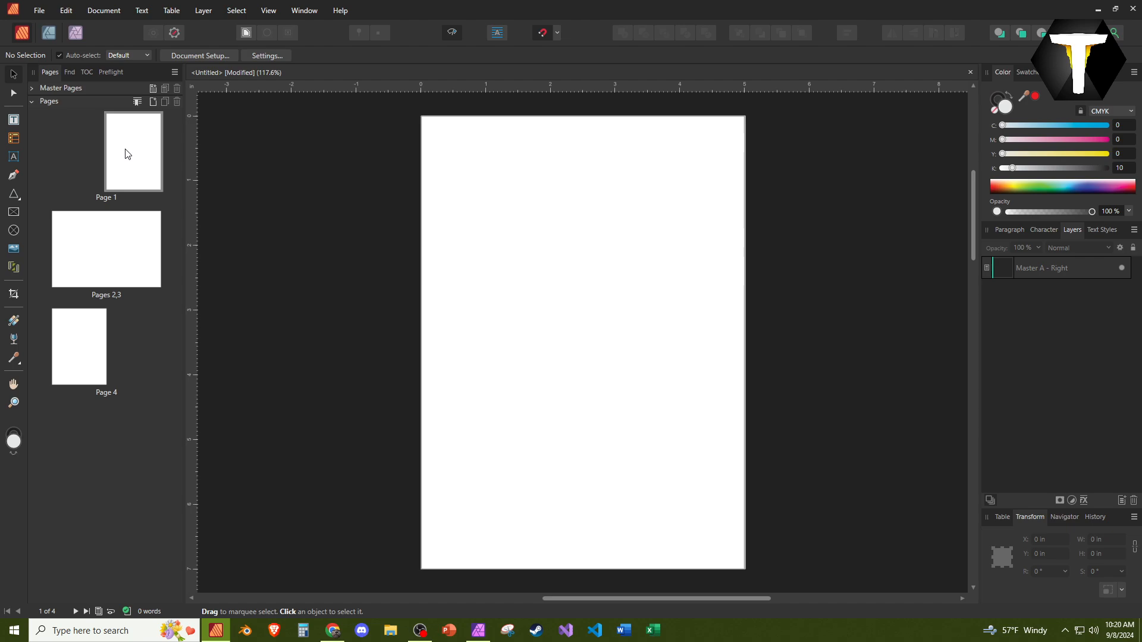
left_click(67, 385)
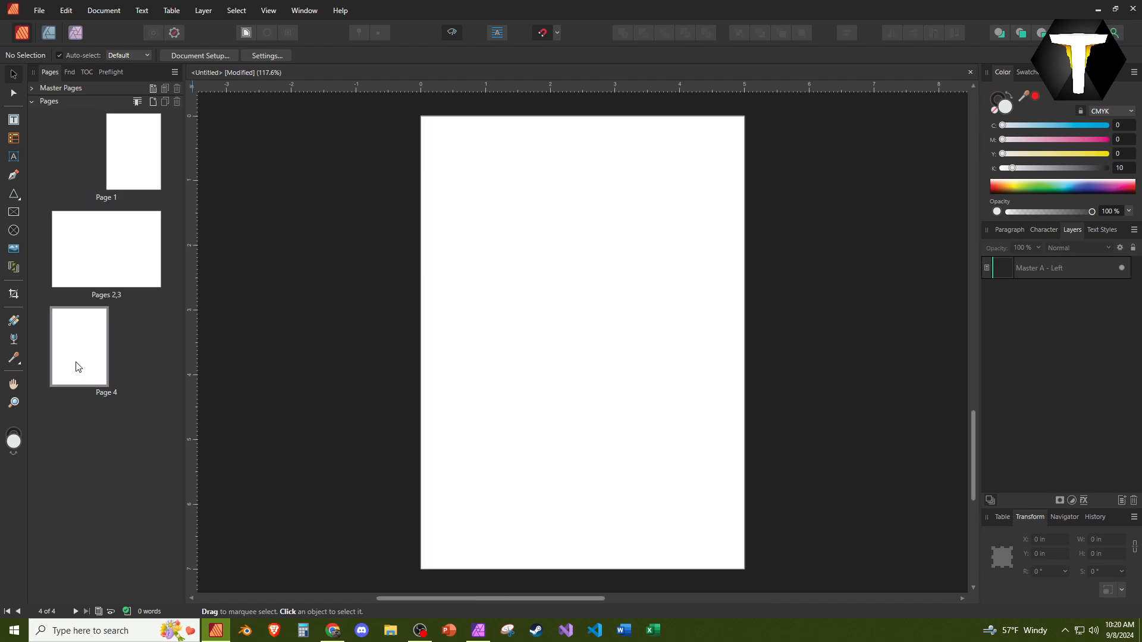
left_click(108, 265)
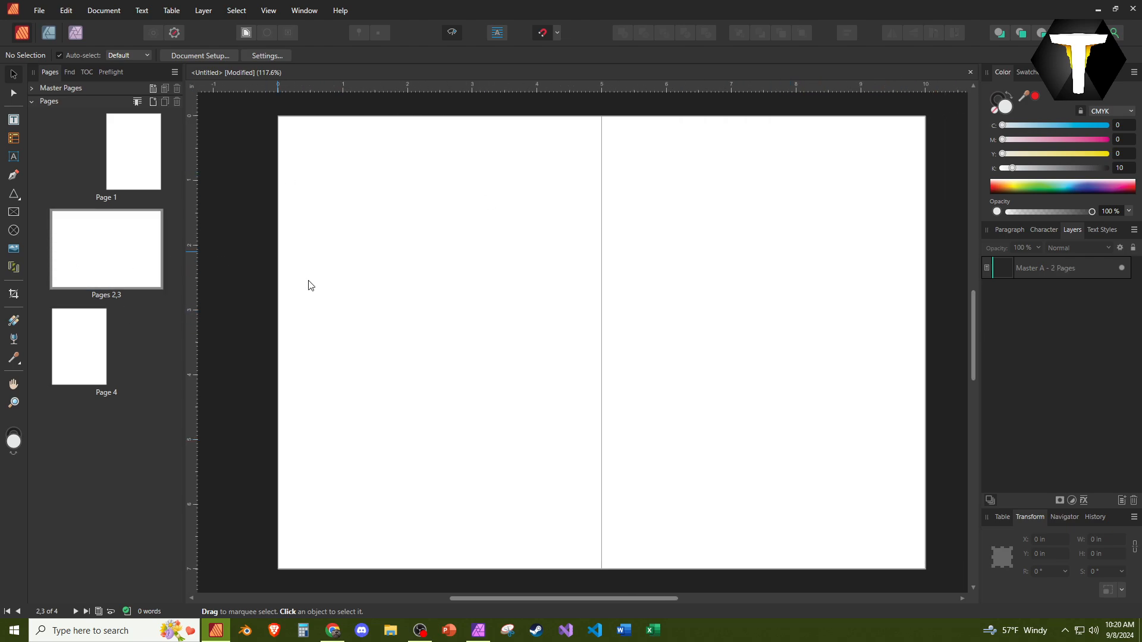
left_click(107, 159)
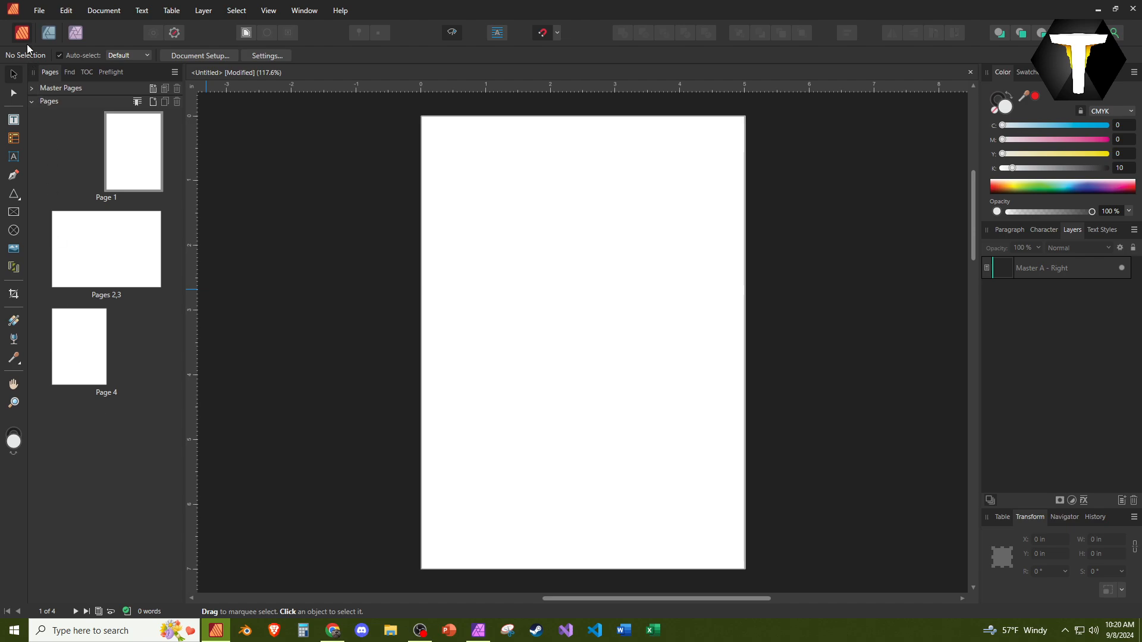
Step: Save the document as "greeting card" in the Coach T folder
key("ctrl+s")
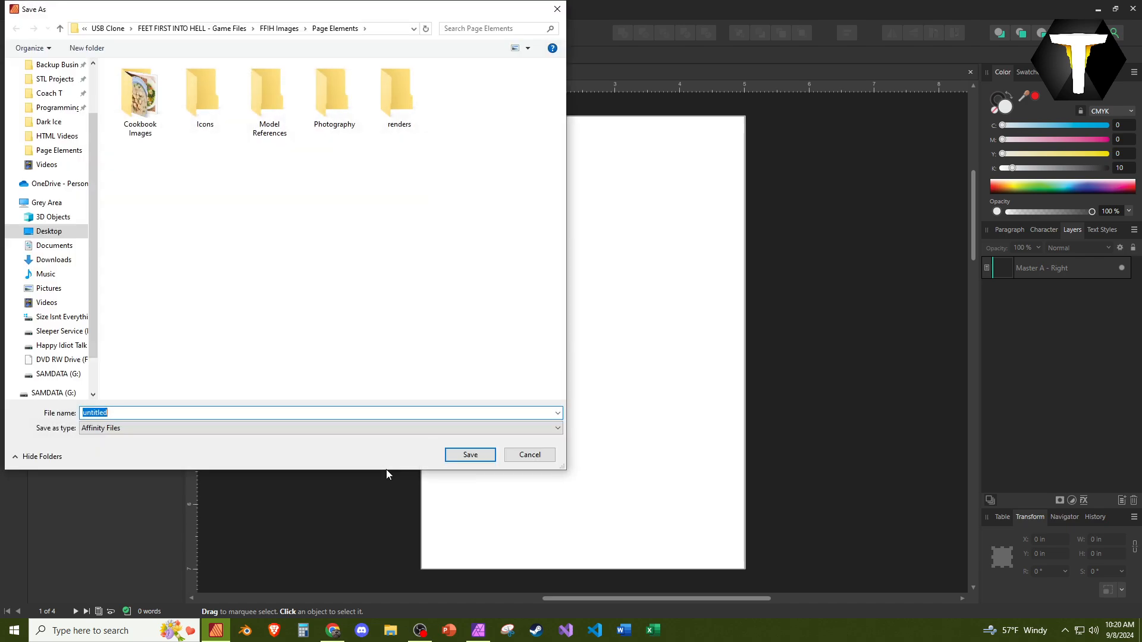
scroll(52, 207, "up", 2)
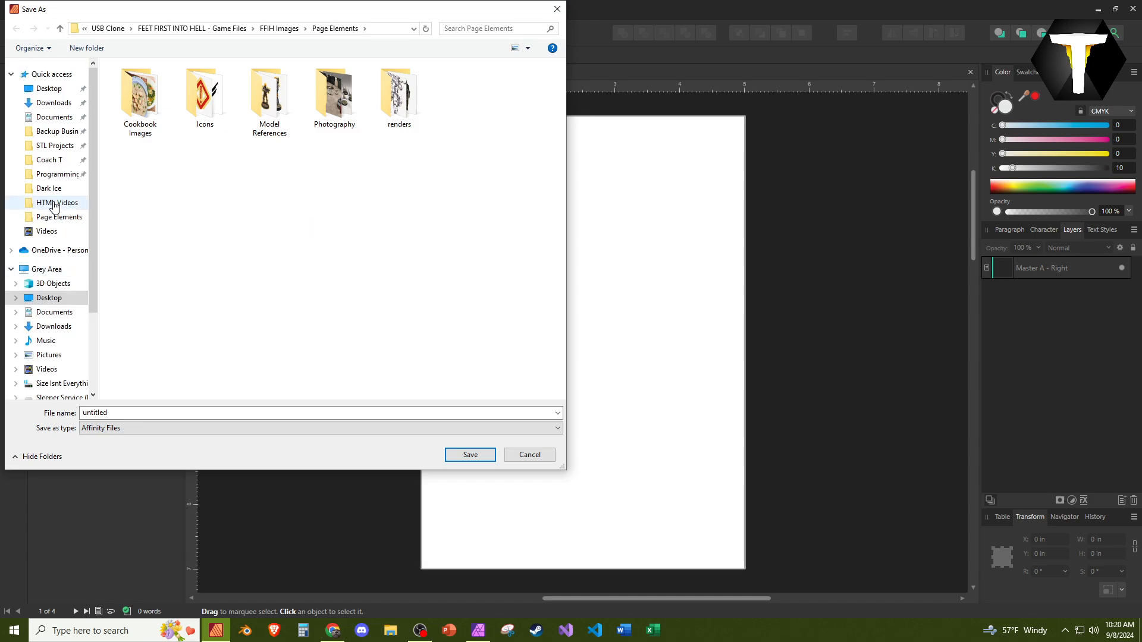
left_click(49, 159)
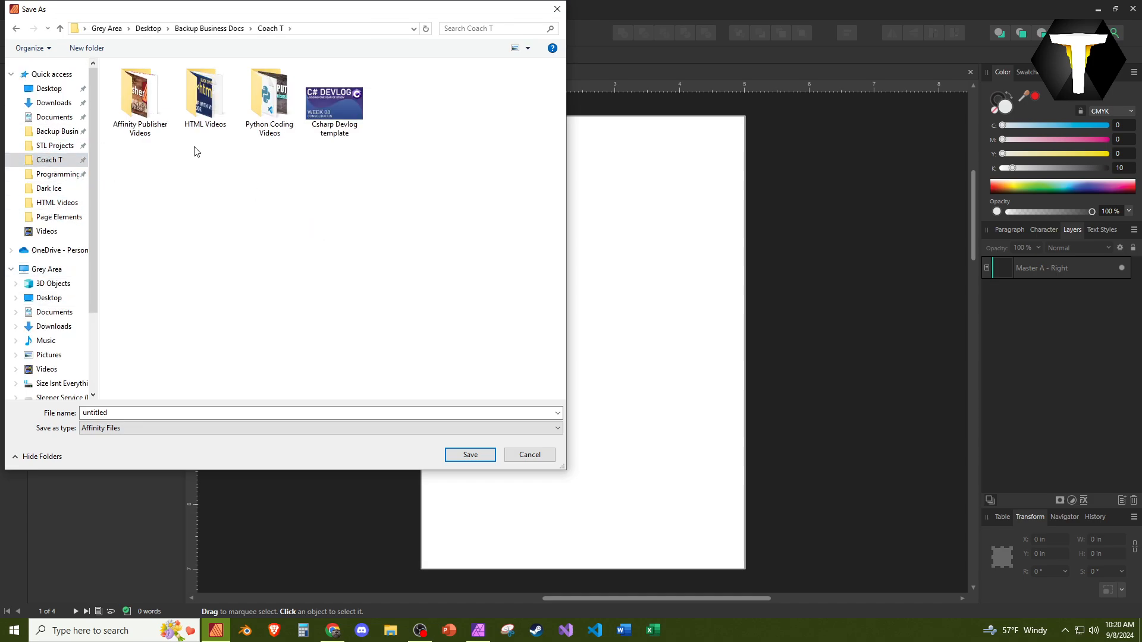
double_click(155, 413)
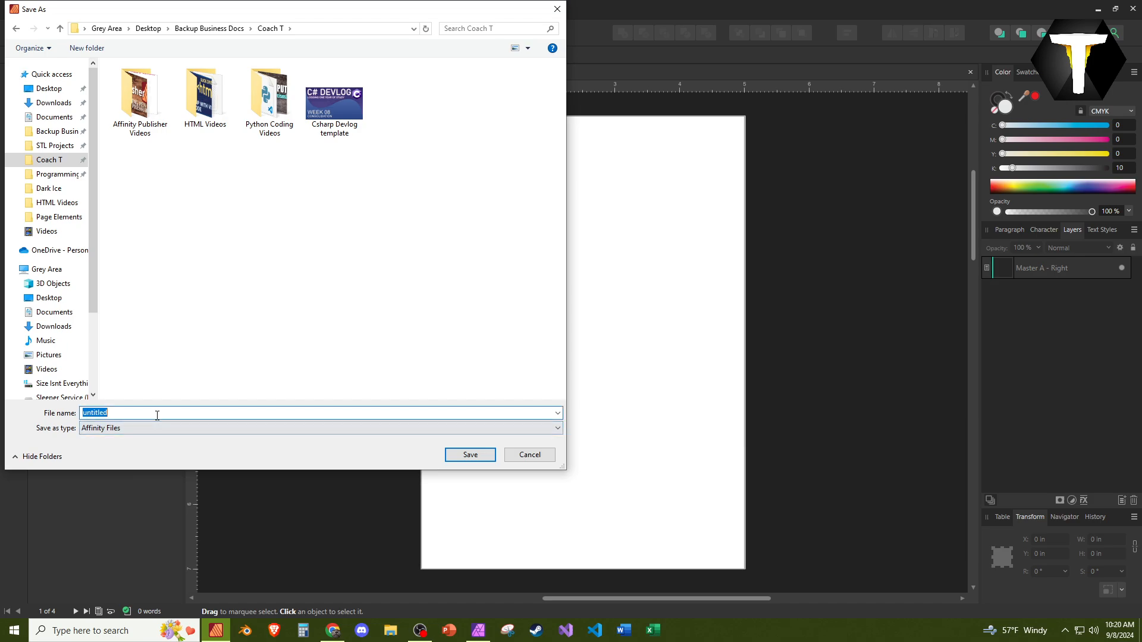
type("greeting card")
key("Return")
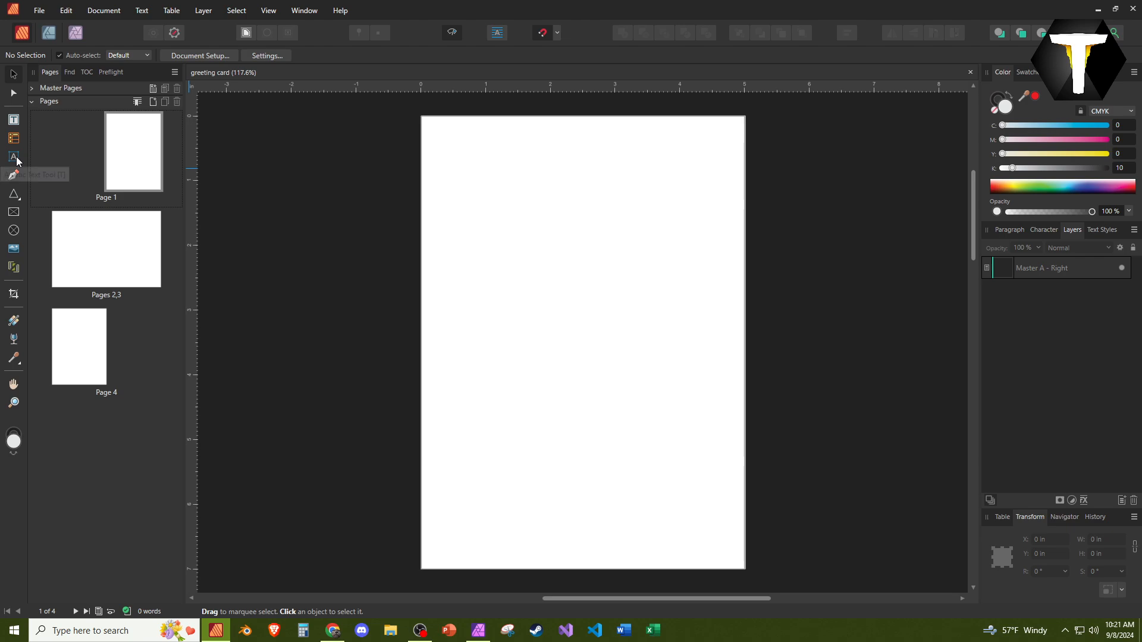
Step: Show the margin and bleed guides and add art text at about 81 pt from the upper-left margin corner, reading "Happy" and "baby" on two lines
left_click(452, 30)
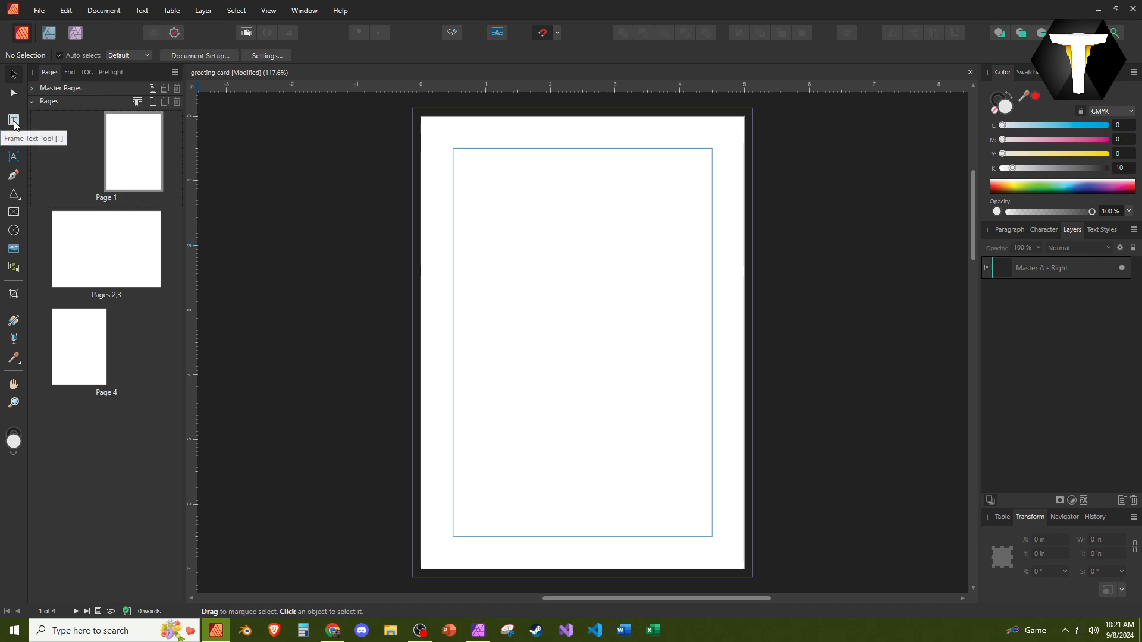
left_click(14, 157)
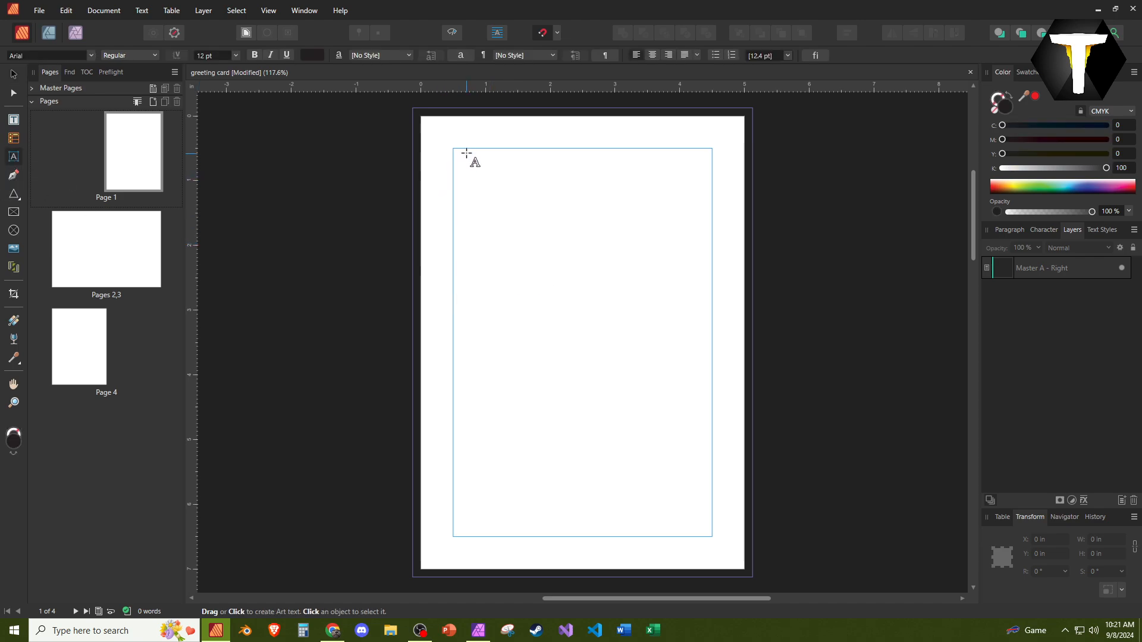
left_click_drag(452, 149, 529, 206)
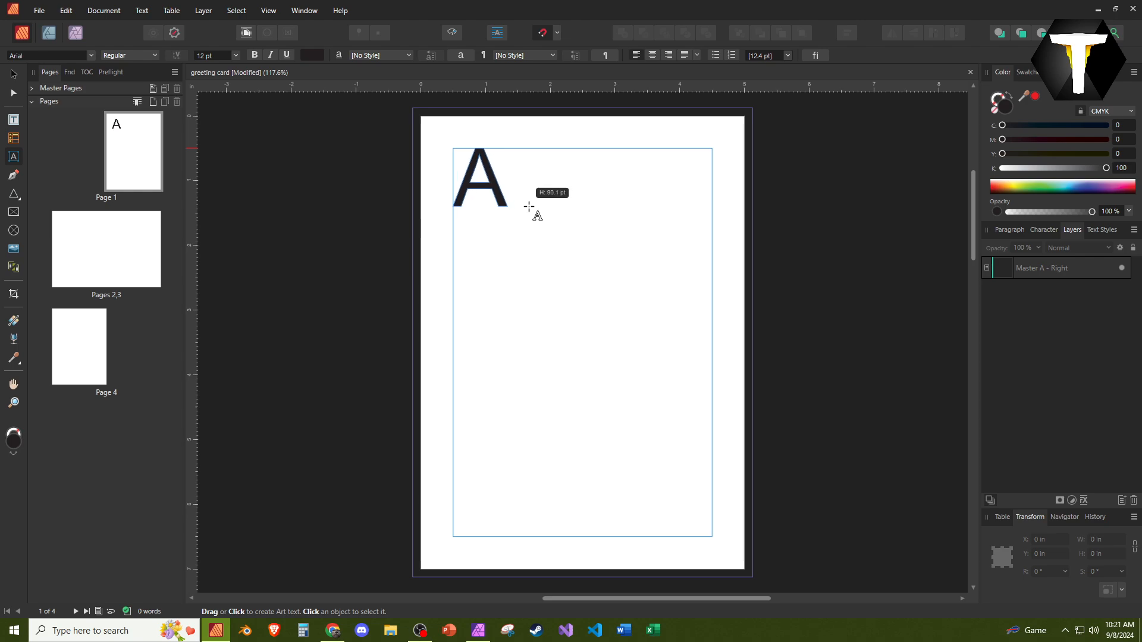
left_click_drag(529, 206, 555, 226)
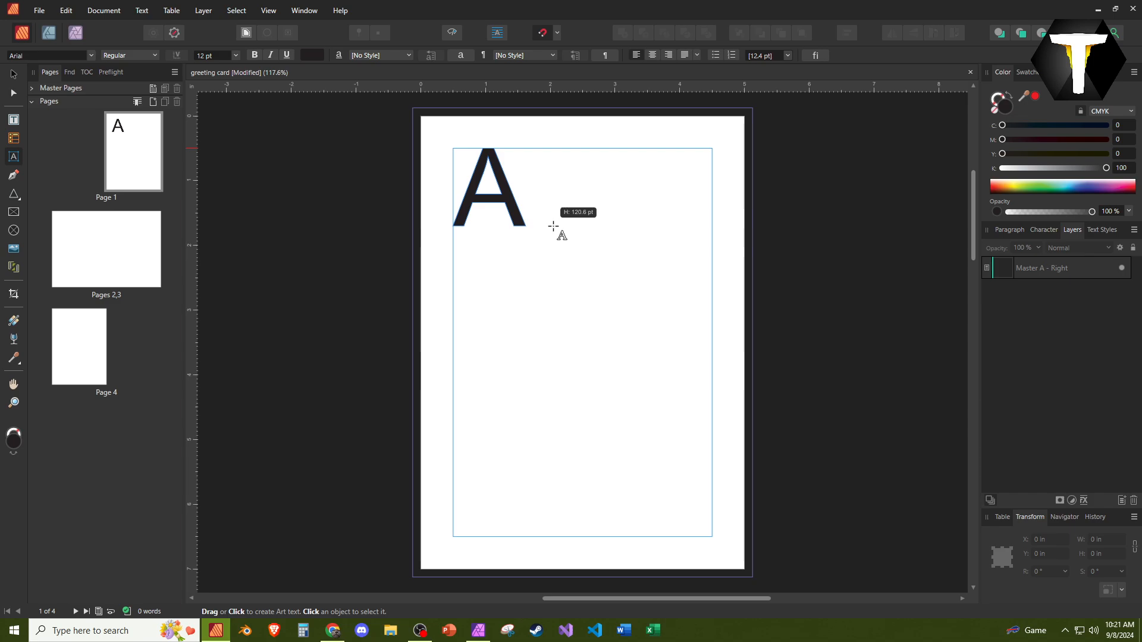
left_click_drag(554, 227, 516, 199)
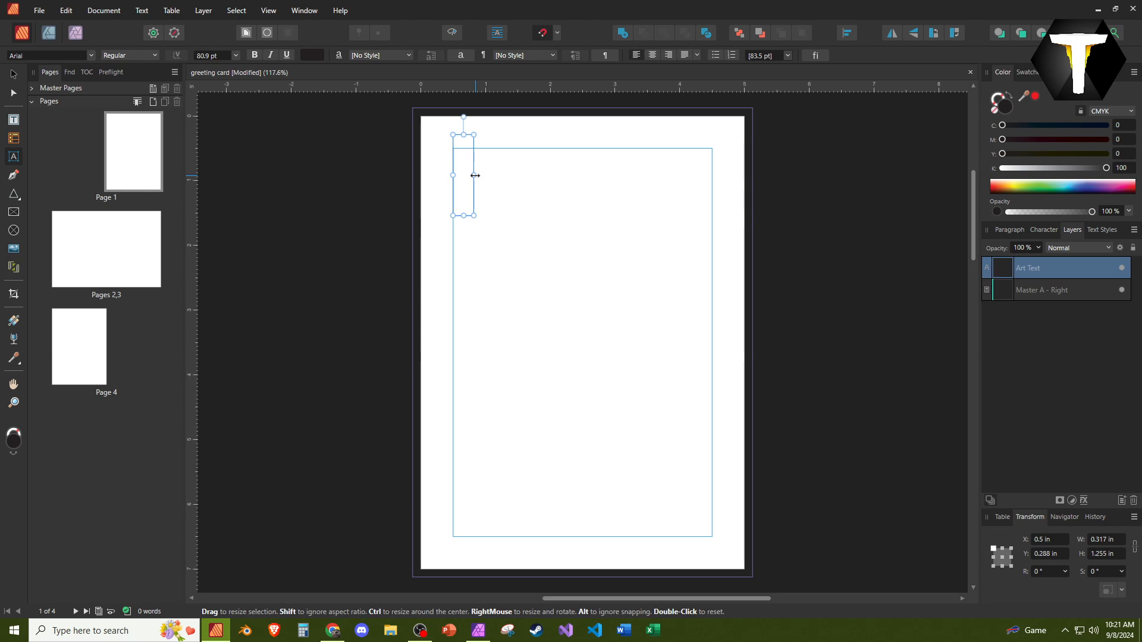
type("Happy b")
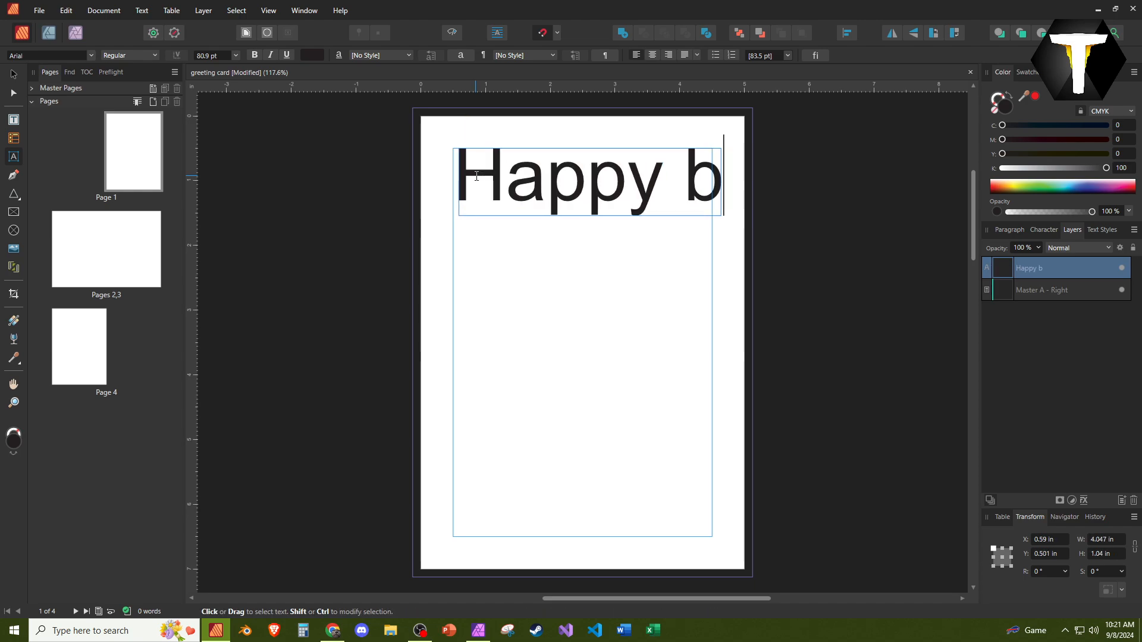
type("aby")
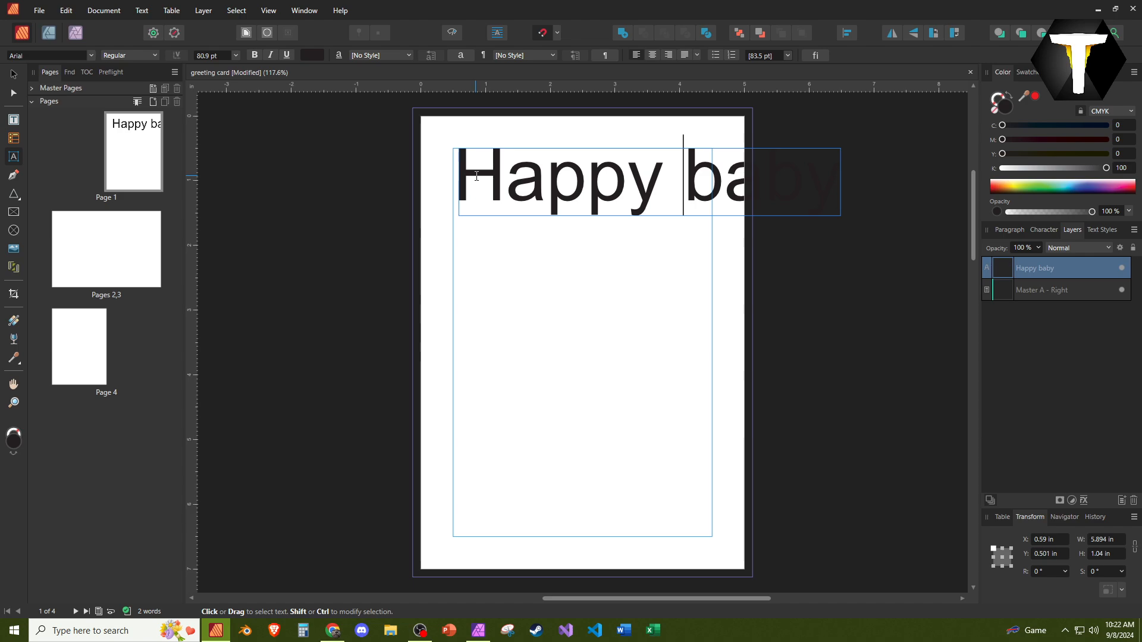
key("Return")
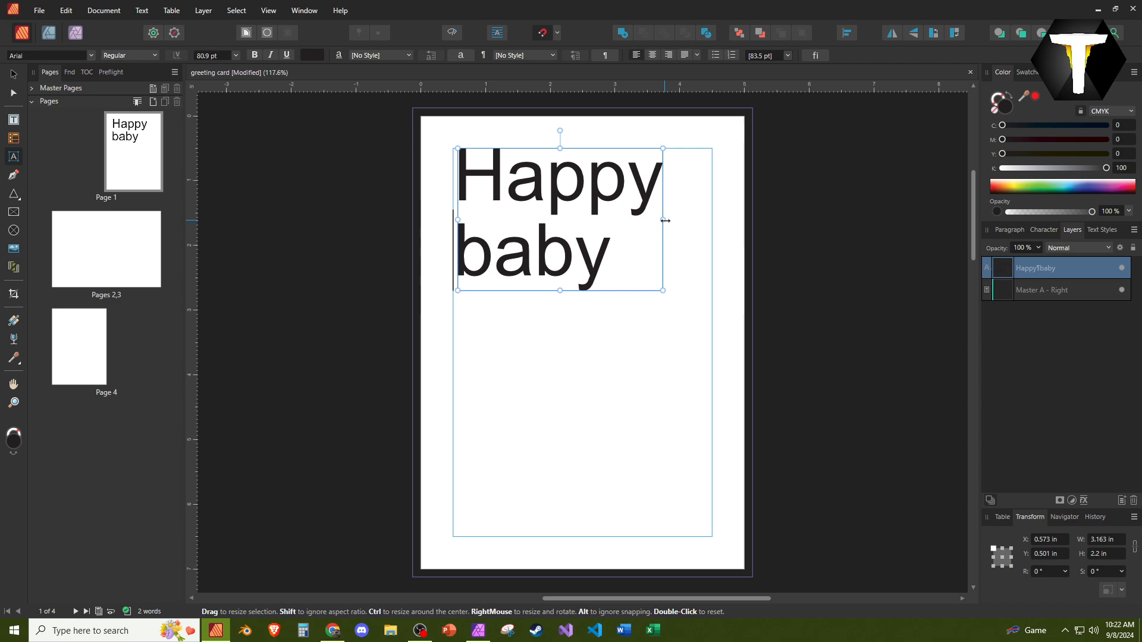
Step: Stretch the "Happy baby" art text between the side margins to 4 in wide and about 2.14 in high
left_click_drag(665, 221, 712, 220)
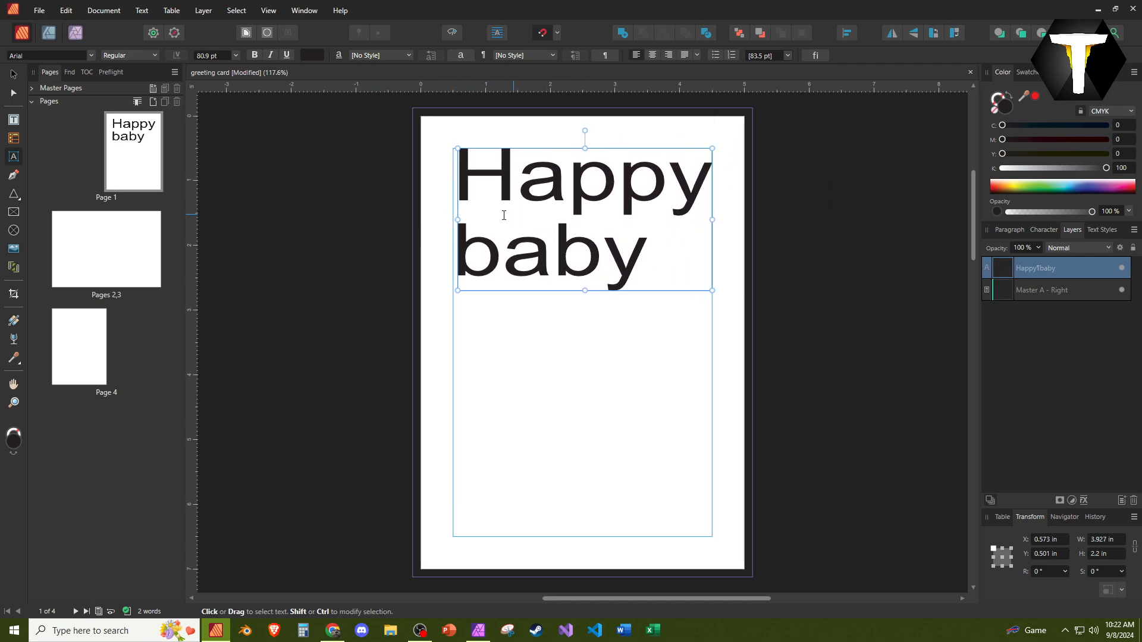
left_click(460, 219)
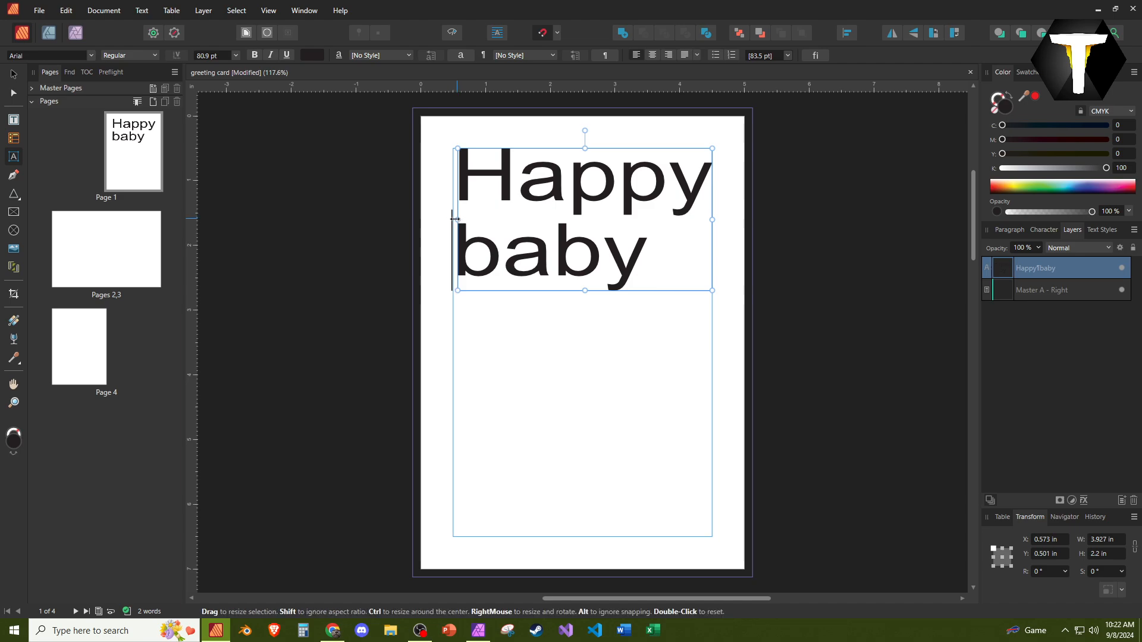
left_click_drag(460, 218, 456, 219)
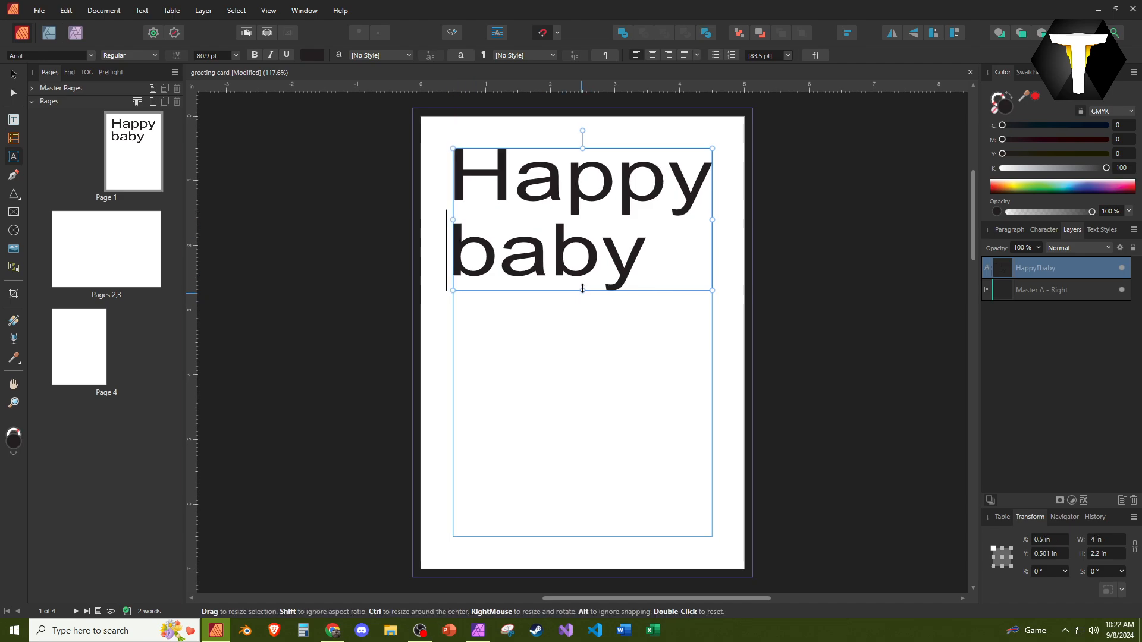
mouse_move(582, 289)
left_mouse_down()
mouse_move(585, 258)
mouse_move(585, 286)
left_mouse_up()
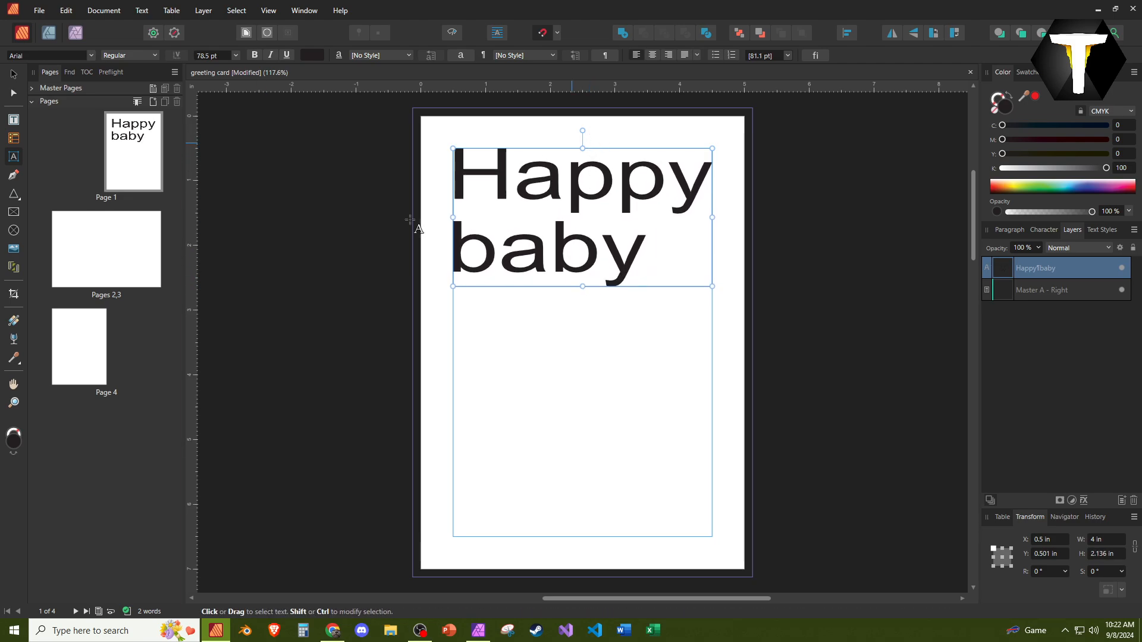
Step: Draw a text frame about 4 in by 1.5 in below the heading and enter "HAPPY" and "BABY" on two lines
key("t")
left_click_drag(453, 315, 712, 410)
type("HAPPY")
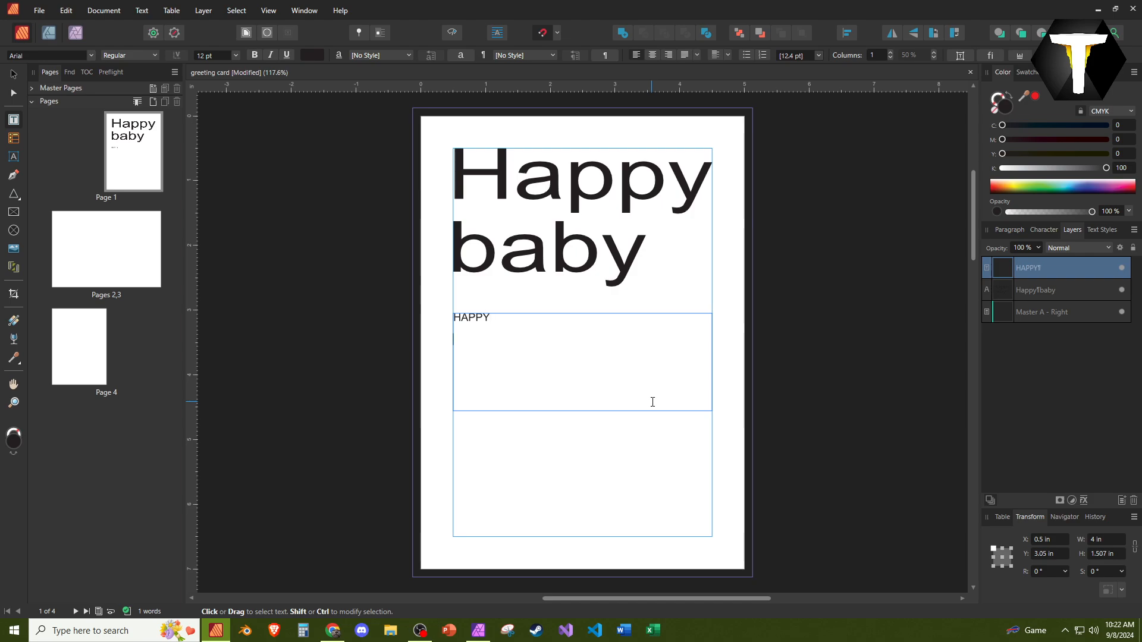
type("  BABY")
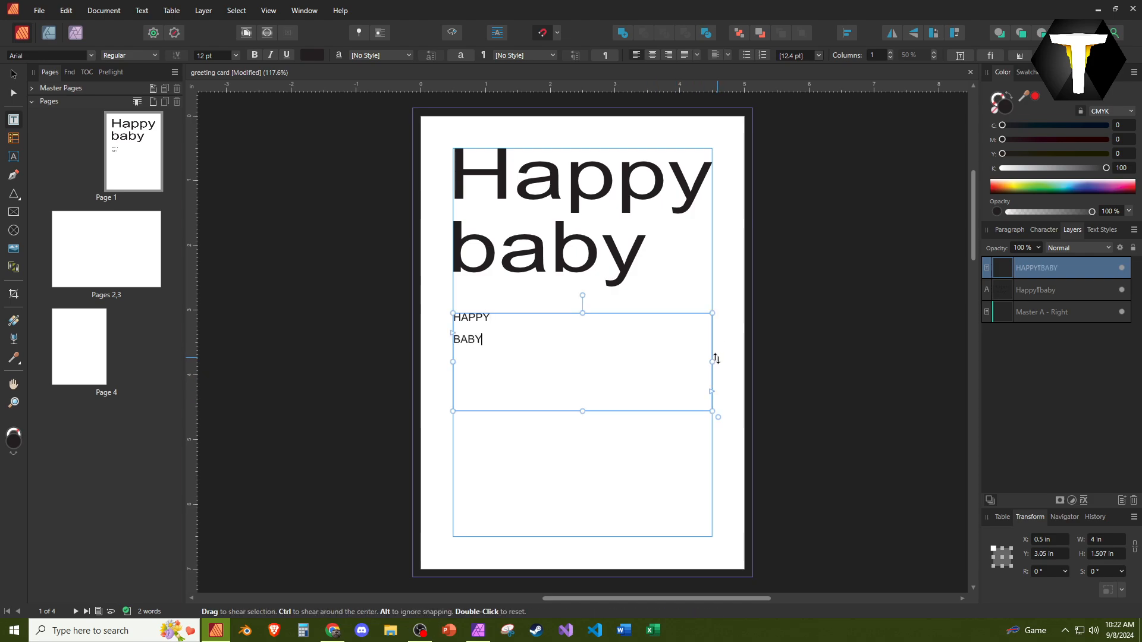
mouse_move(712, 361)
left_mouse_down()
mouse_move(489, 357)
mouse_move(710, 356)
mouse_move(526, 342)
mouse_move(712, 355)
left_mouse_up()
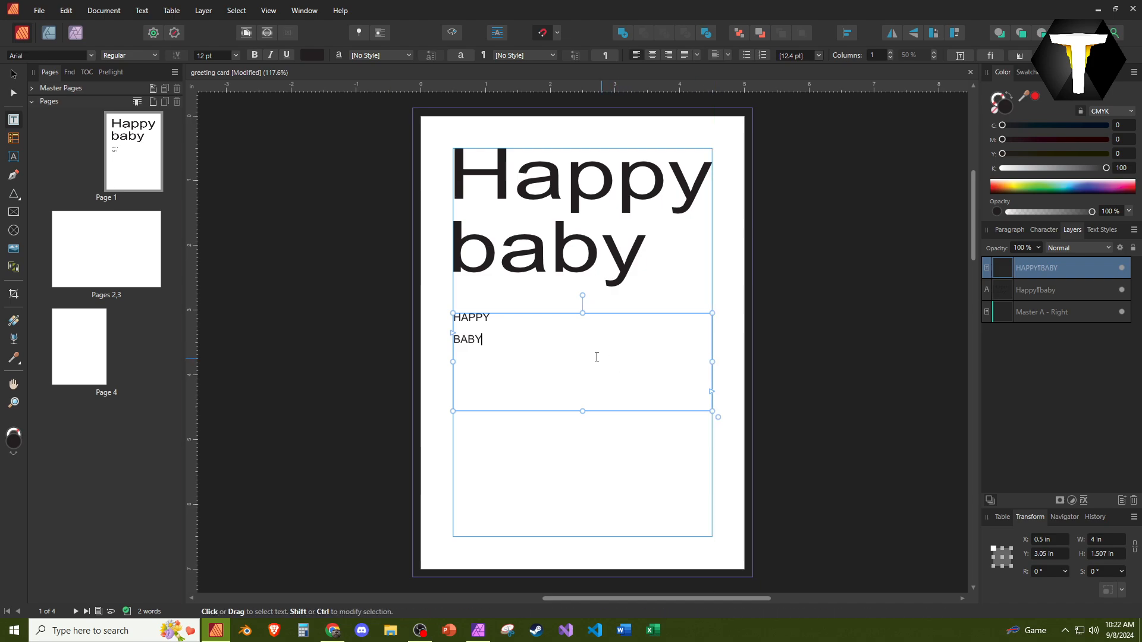
Step: Enlarge the text in the "HAPPY BABY" frame to 35 pt and delete the frame
key("ctrl+a")
scroll(213, 54, "up", 20)
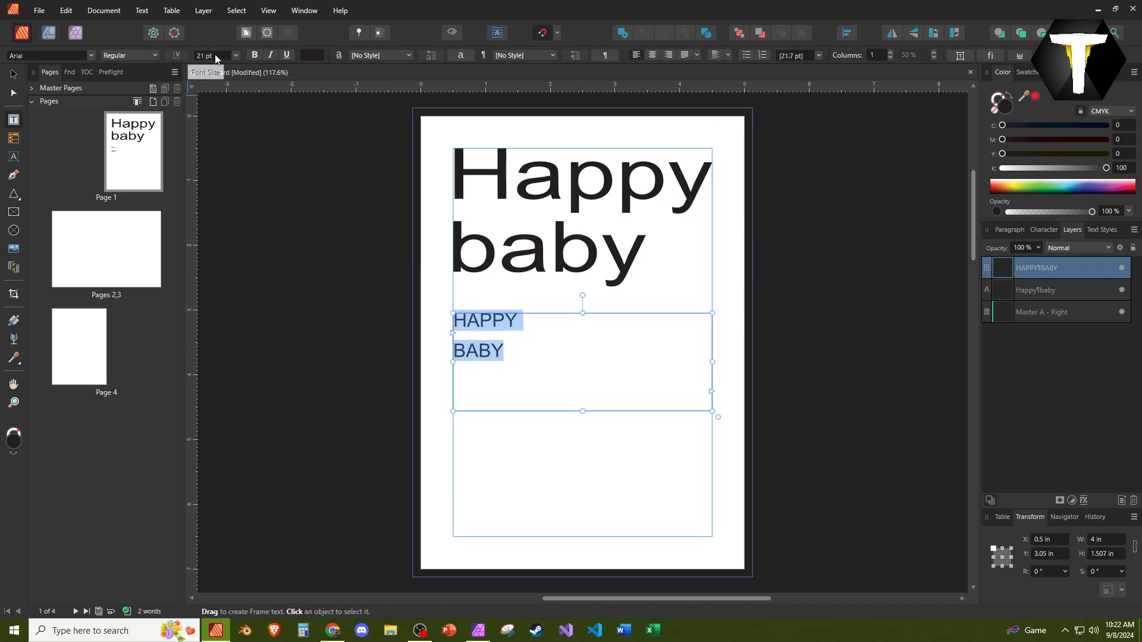
left_click(633, 411)
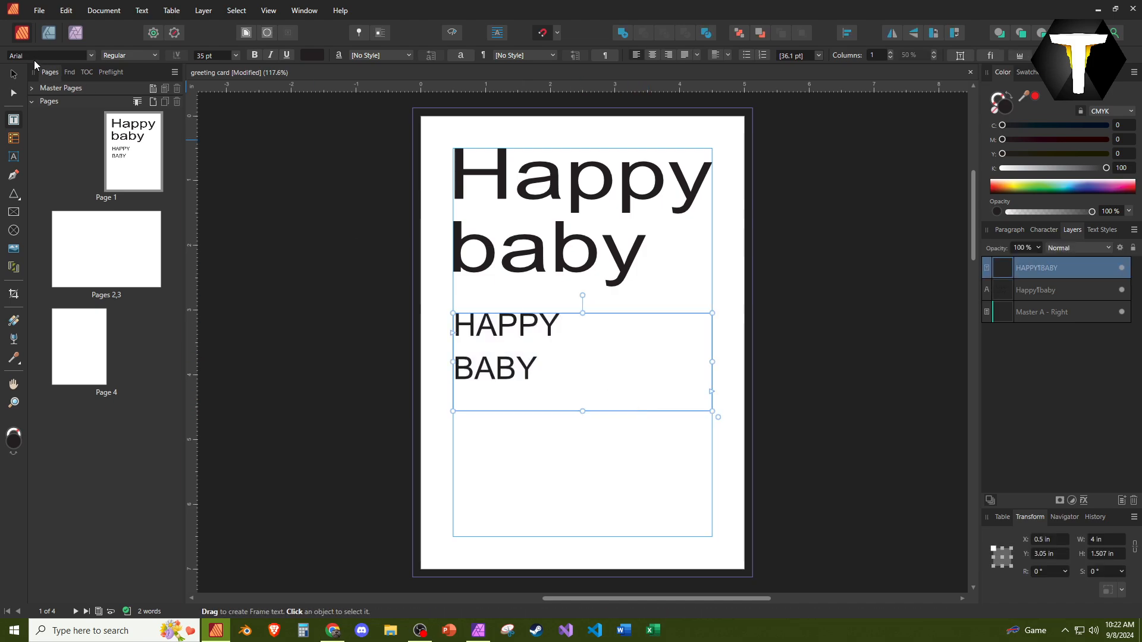
left_click(14, 73)
key("Delete")
Step: Stretch the "Happy baby" heading to about 2.33 in high and center-align its two lines
left_click(597, 250)
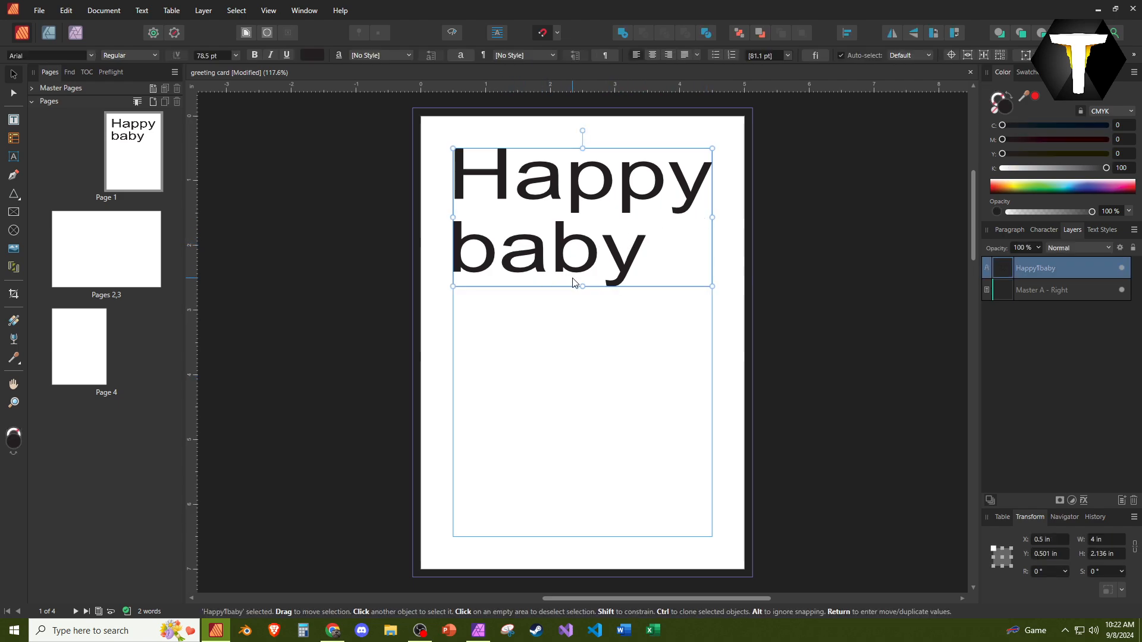
left_click_drag(582, 286, 588, 299)
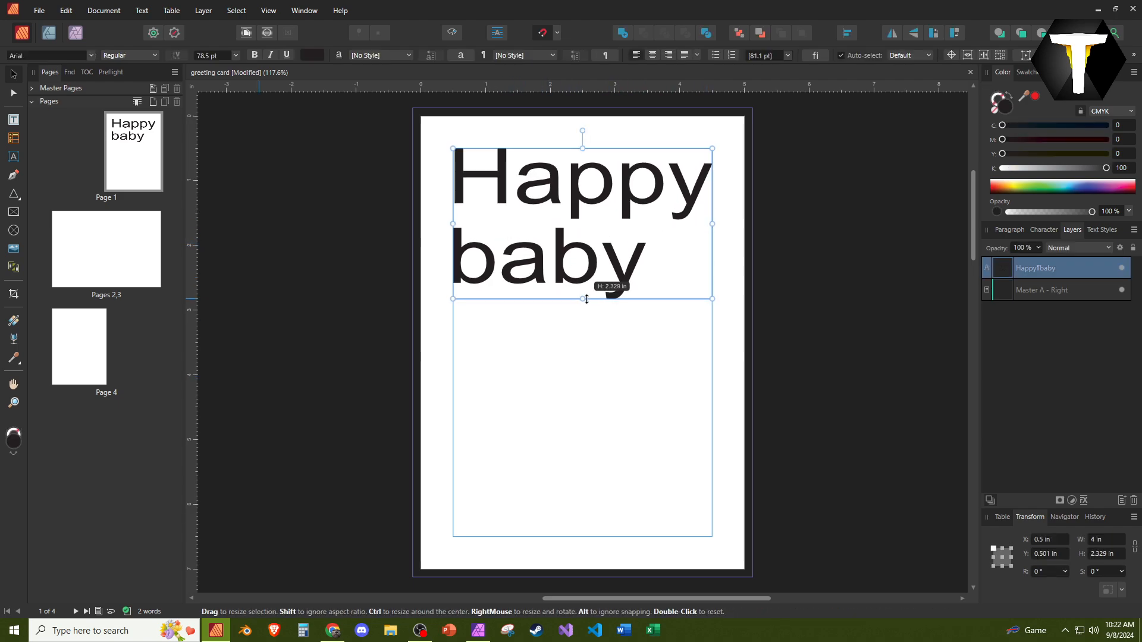
double_click(641, 277)
key("ctrl+a")
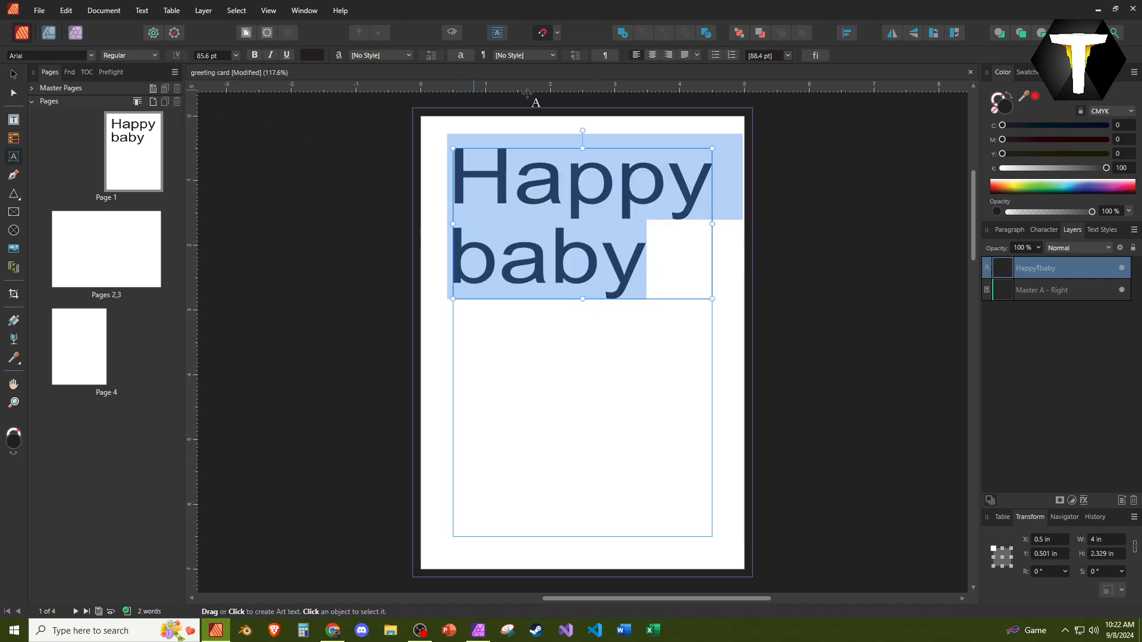
left_click(651, 55)
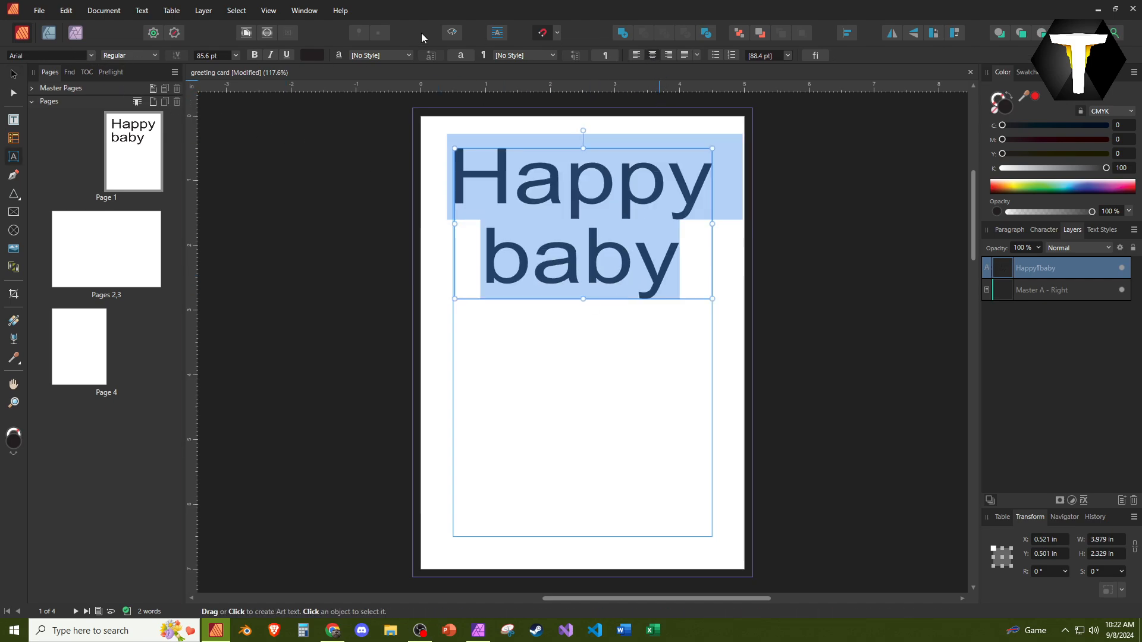
Step: Change the heading's font to Berlin Sans FB Demi and deselect the text
left_click(90, 54)
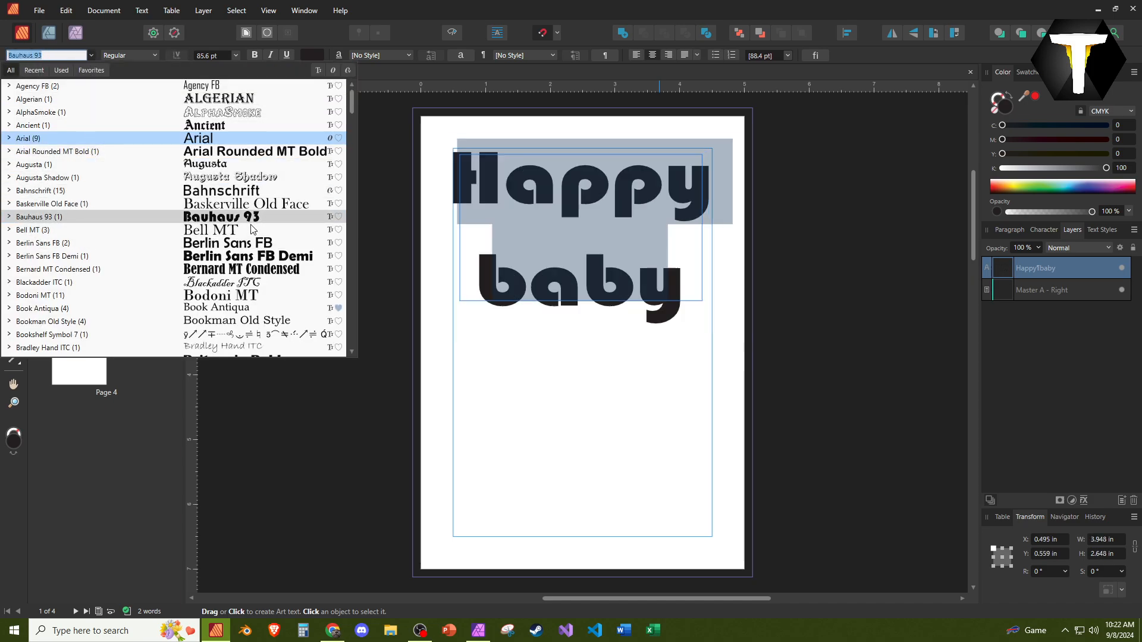
left_click(249, 257)
key("Escape")
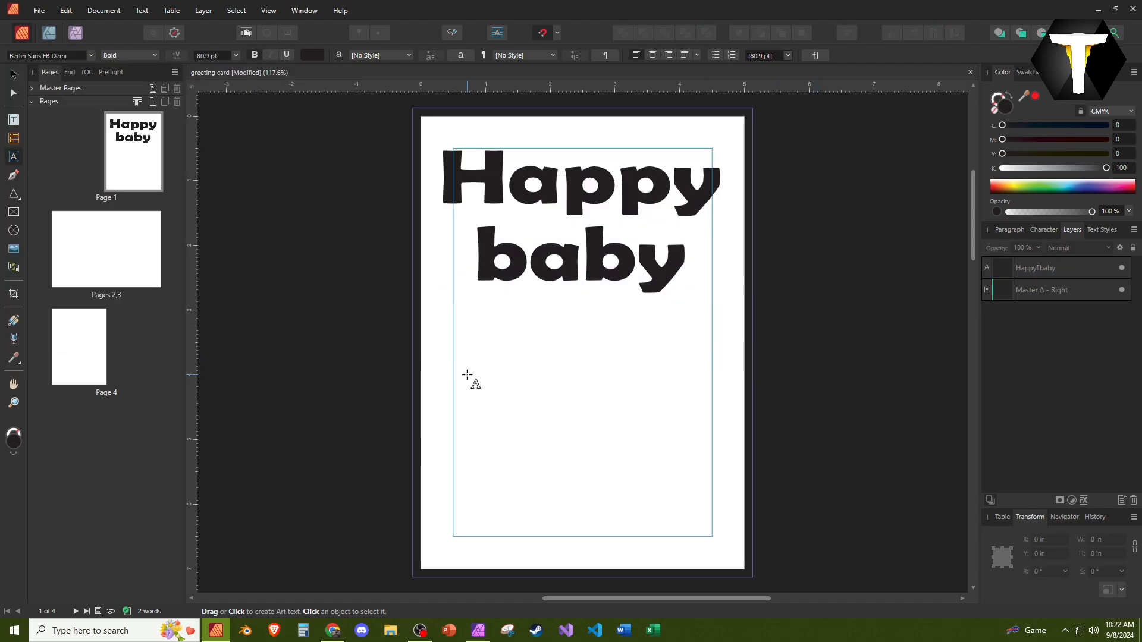
Step: Draw a text frame about 4 in by 0.78 in near the page's lower margin, containing "CONGRATULATIONS!" at 25 pt
left_click(13, 117)
left_click_drag(454, 459, 712, 510)
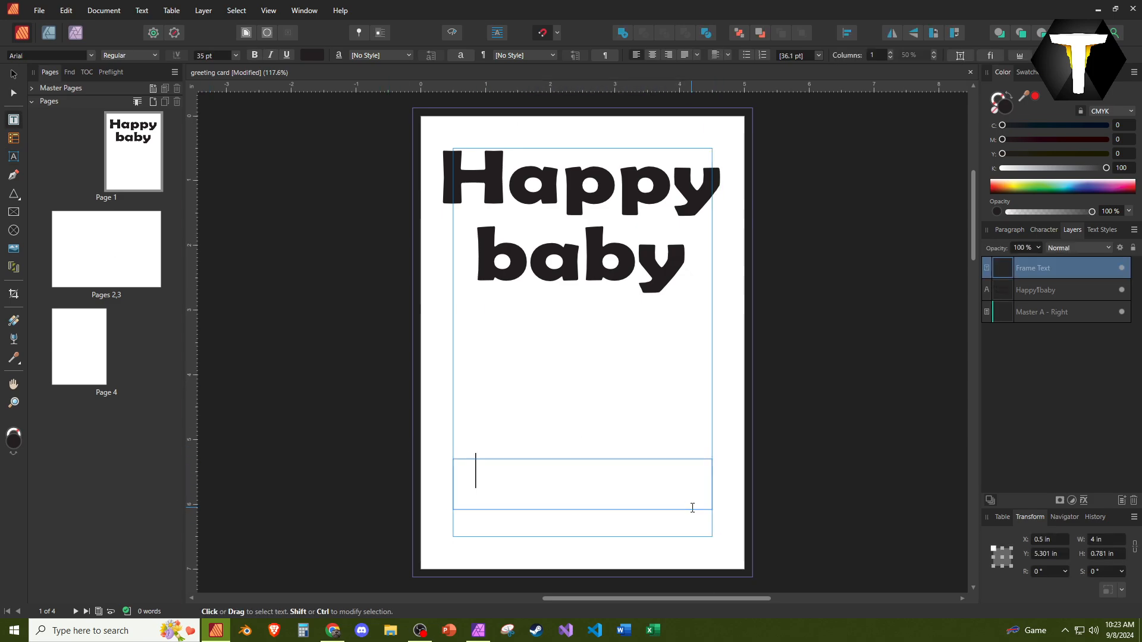
type("CONGRATULATI")
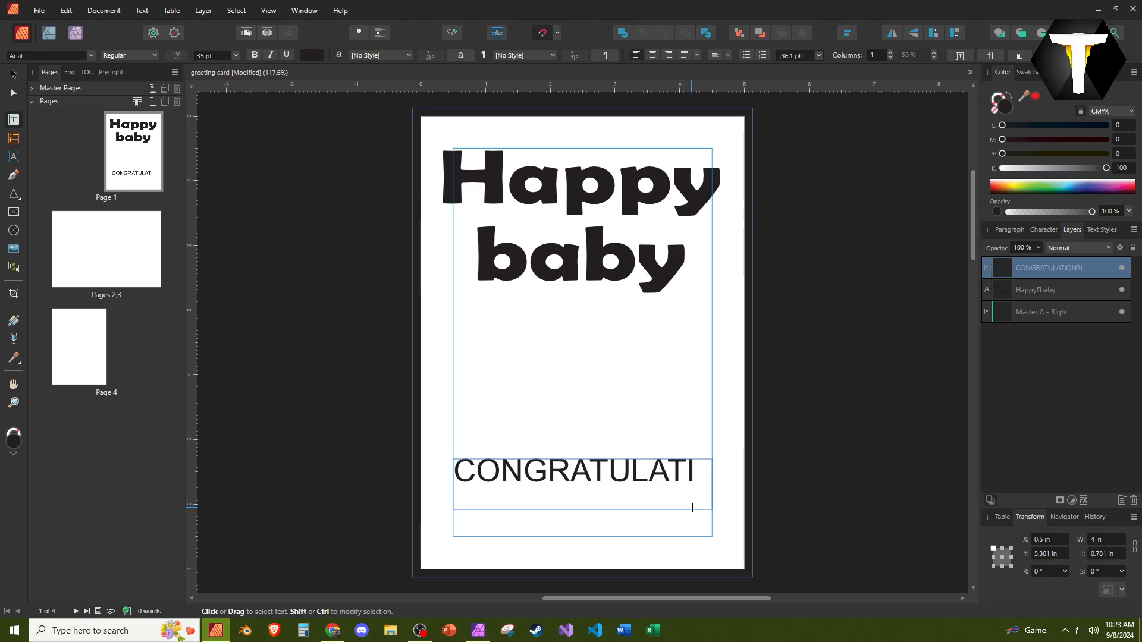
type("ONS!")
key("ctrl+a")
scroll(226, 55, "down", 11)
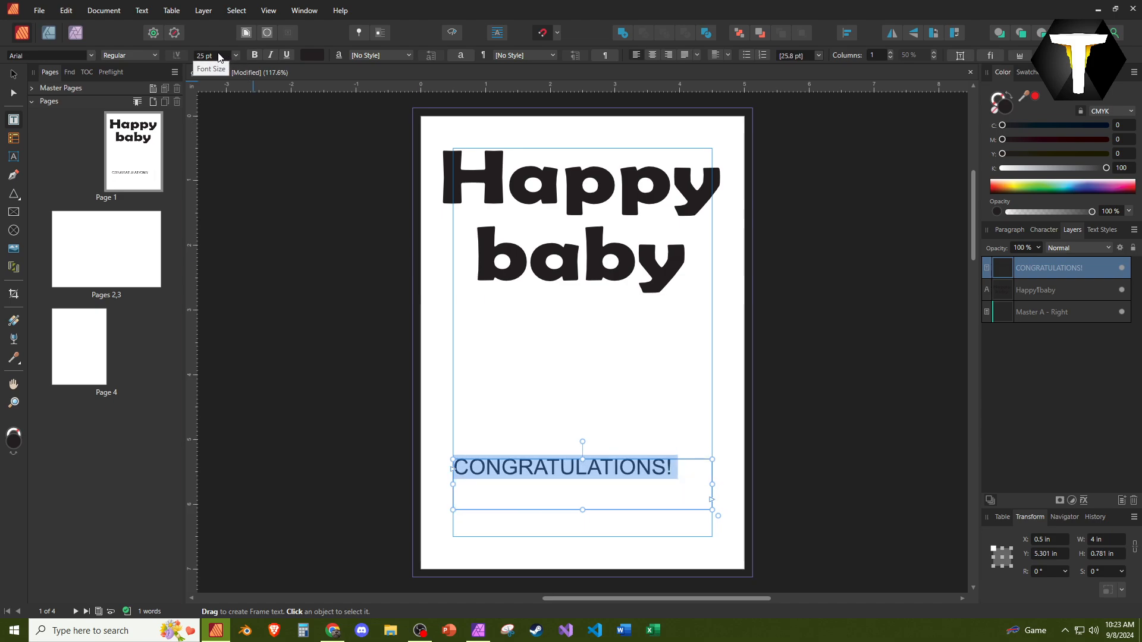
Step: Enlarge the "CONGRATULATIONS!" text to 28 pt, center-align it in its frame and deselect it
scroll(218, 57, "up", 3)
left_click(652, 58)
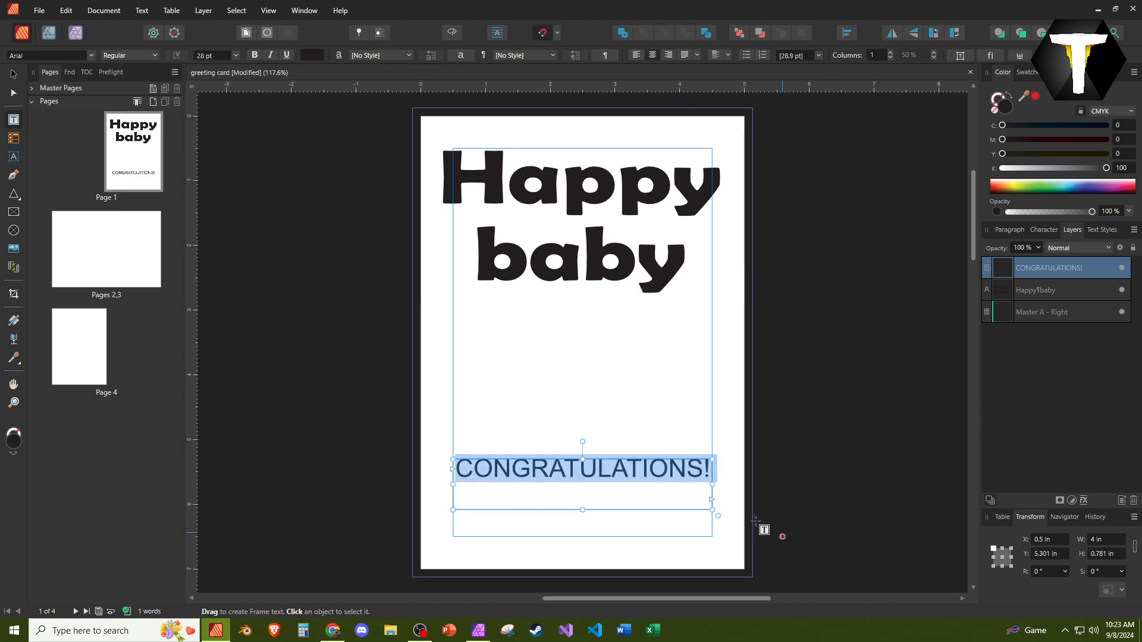
mouse_move(718, 516)
left_mouse_down()
mouse_move(672, 470)
mouse_move(733, 516)
mouse_move(563, 403)
mouse_move(716, 512)
left_mouse_up()
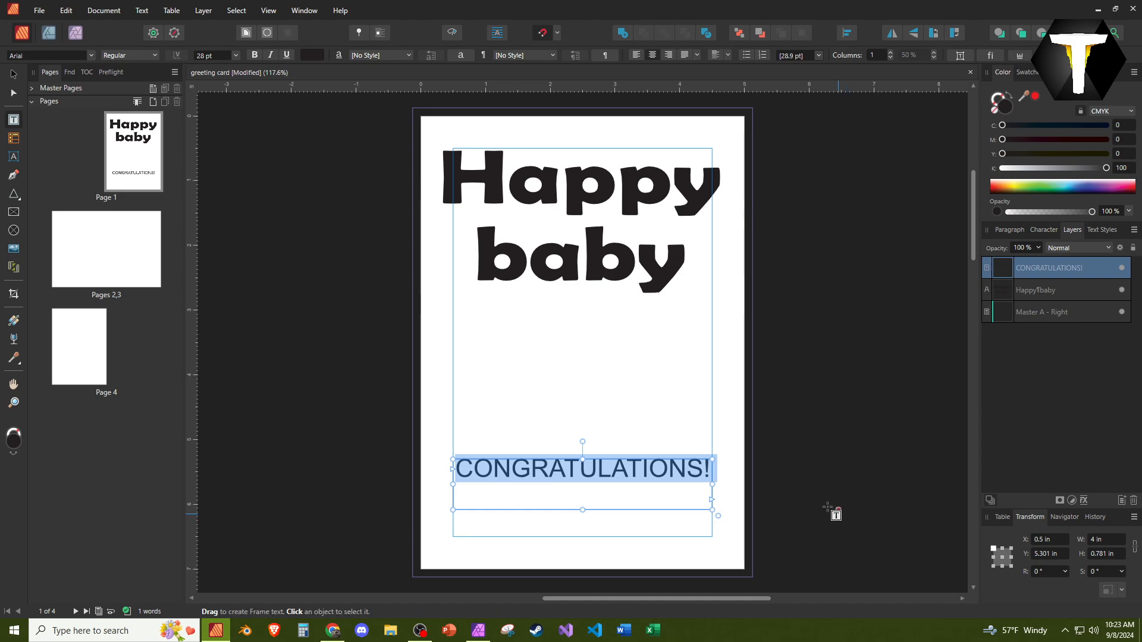
left_click(390, 352)
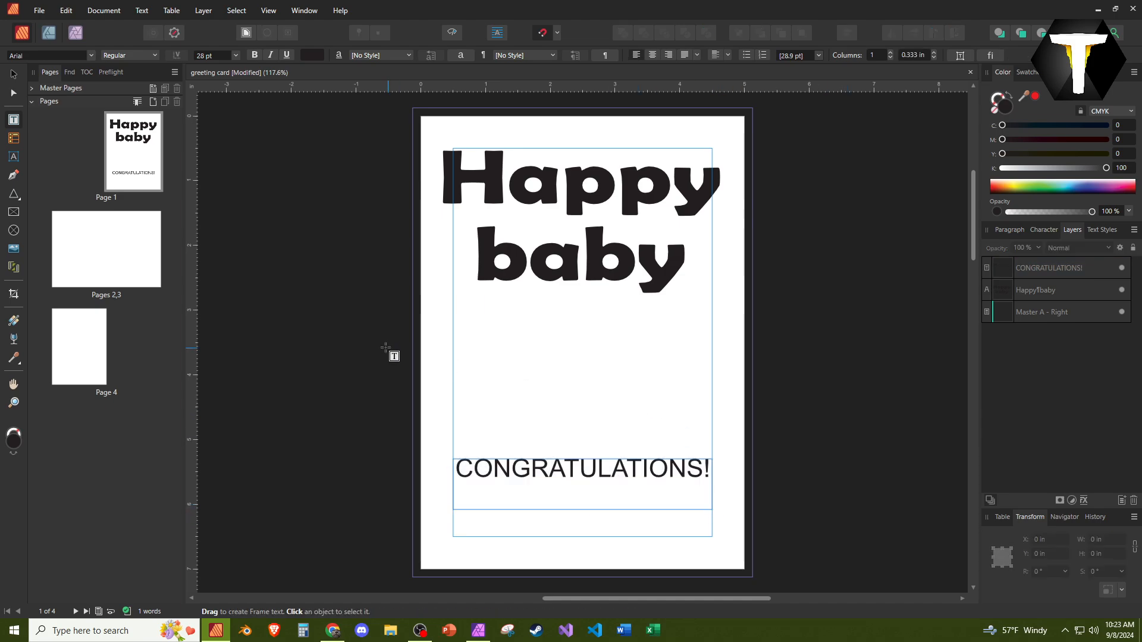
Step: Open the pages 2,3 spread and add the art text "Many happy memories ahead" near the upper margin of page 2
left_click(136, 169)
double_click(97, 245)
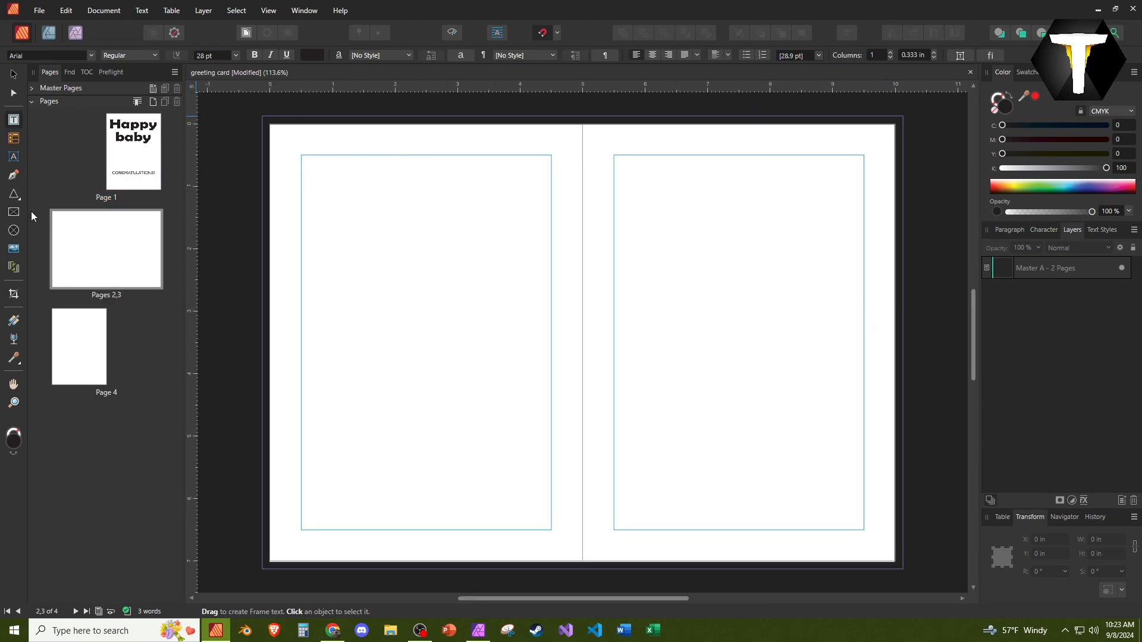
left_click(13, 156)
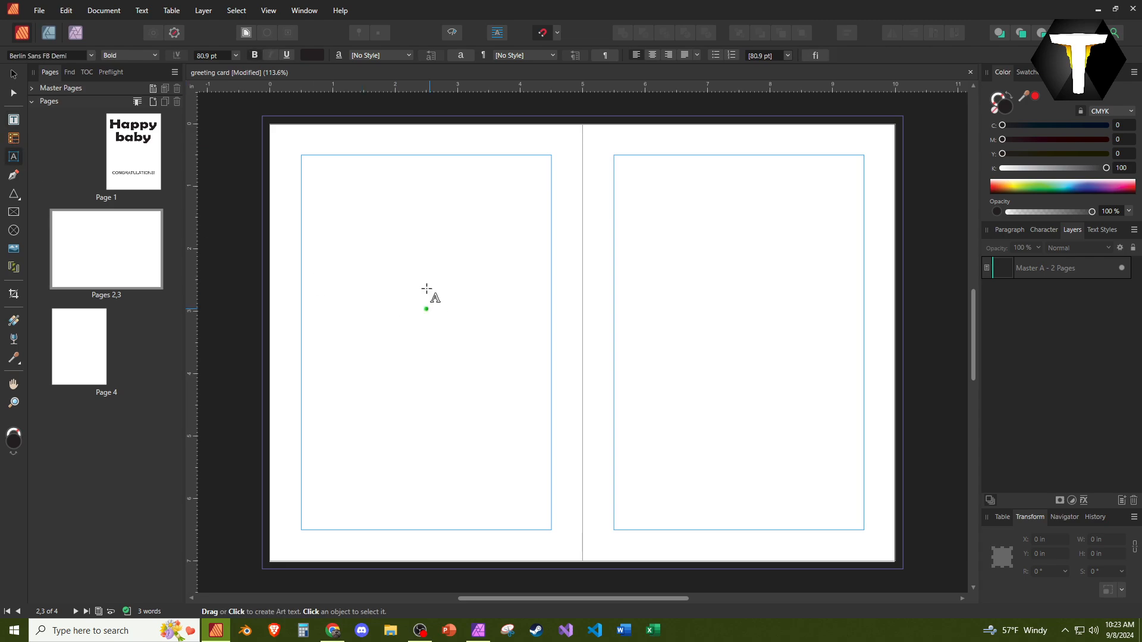
left_click_drag(325, 180, 390, 223)
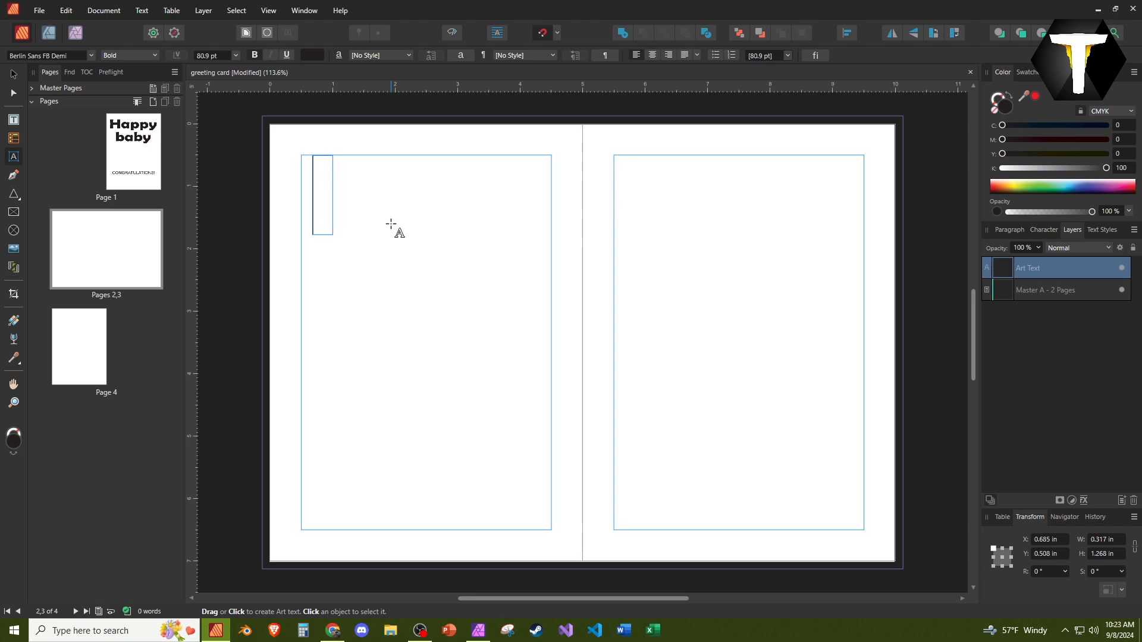
type("many happy")
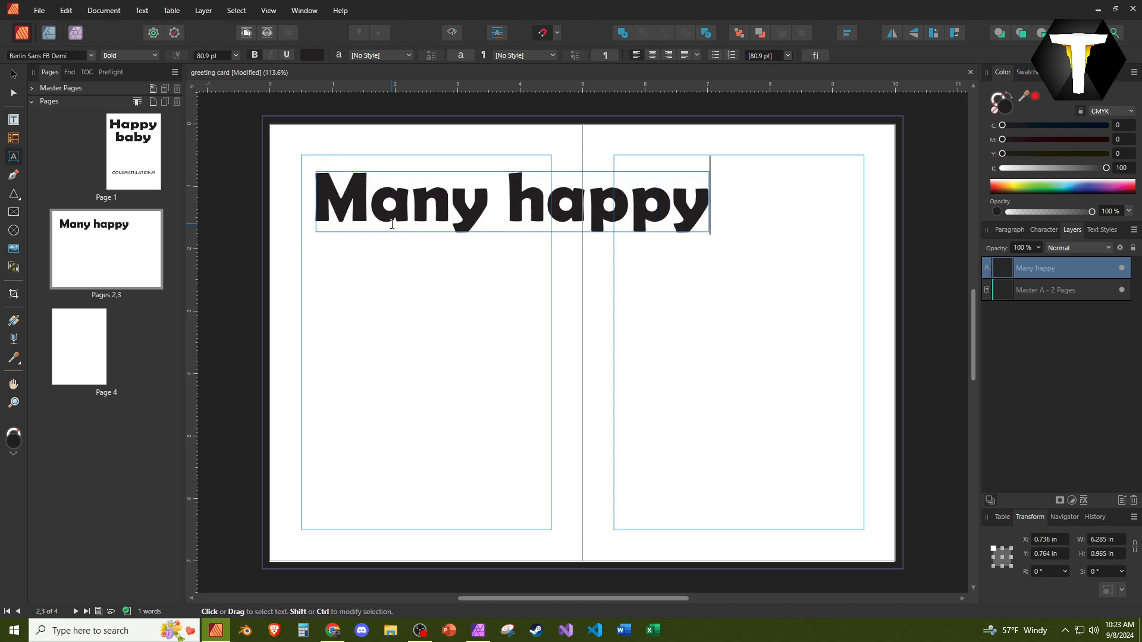
type(" mm")
key("BackSpace")
type("m")
key("BackSpace")
type("em")
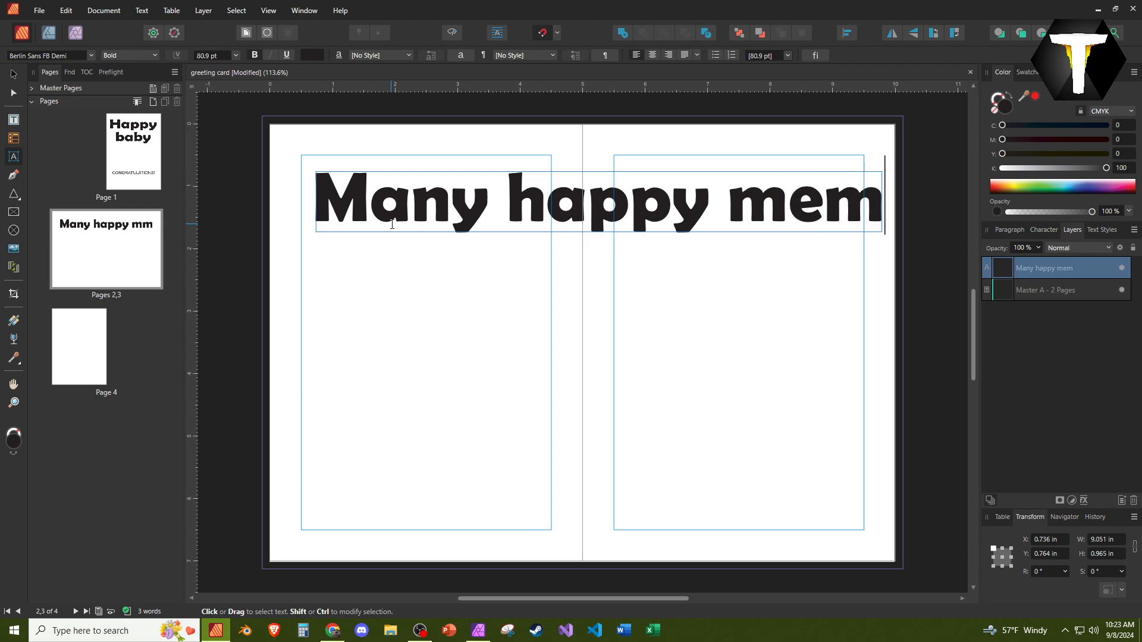
type("ories ahead")
key("Escape")
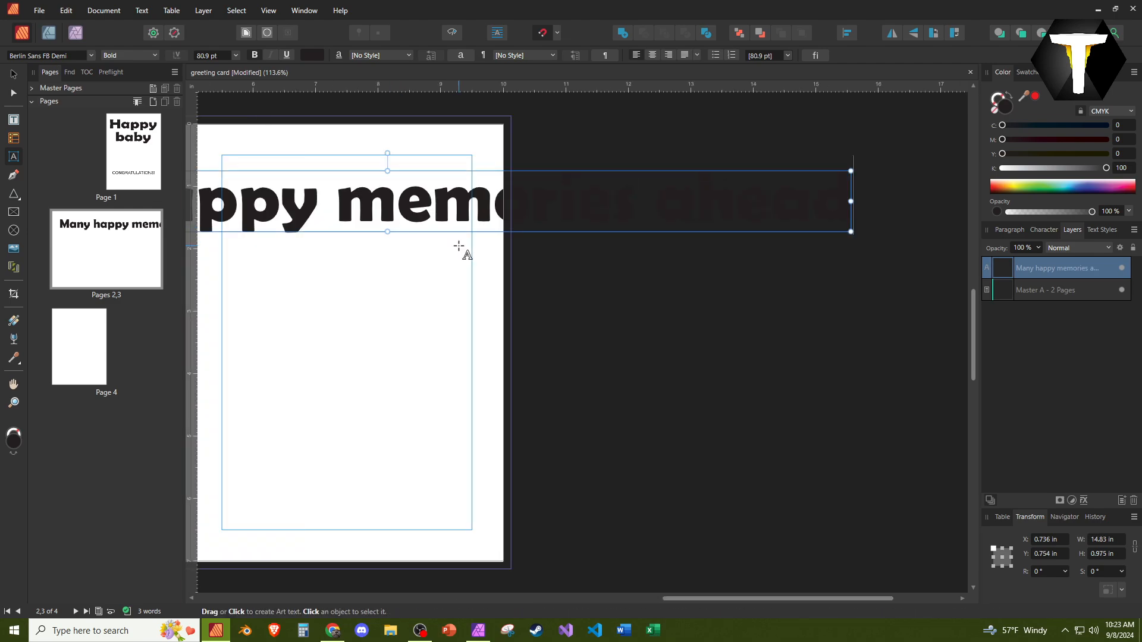
Step: Scale the "Many happy memories ahead" text proportionally to 9 in wide, spanning the spread's outer margins
scroll(547, 273, "left", 5)
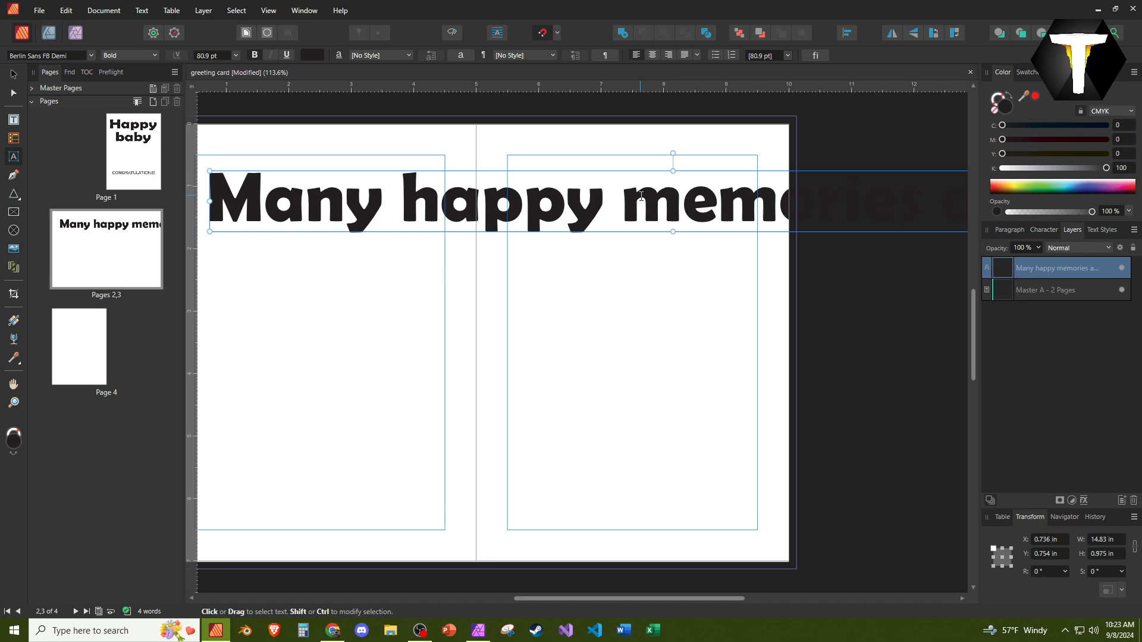
scroll(641, 197, "down", 2)
scroll(674, 239, "down", 2)
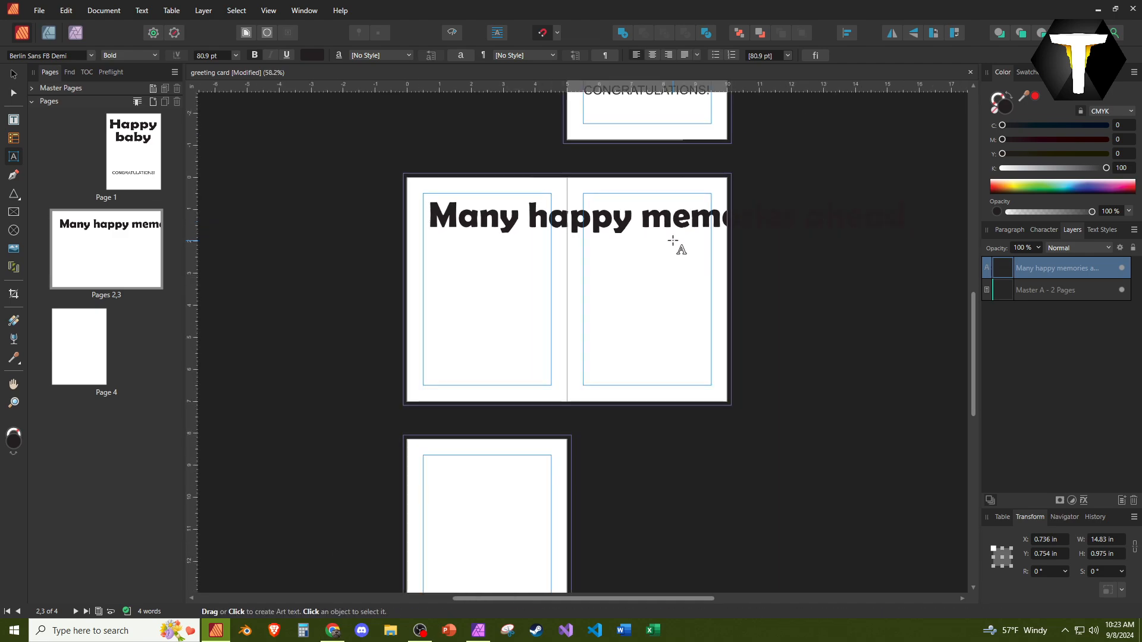
left_click_drag(906, 215, 711, 235)
scroll(467, 218, "up", 4)
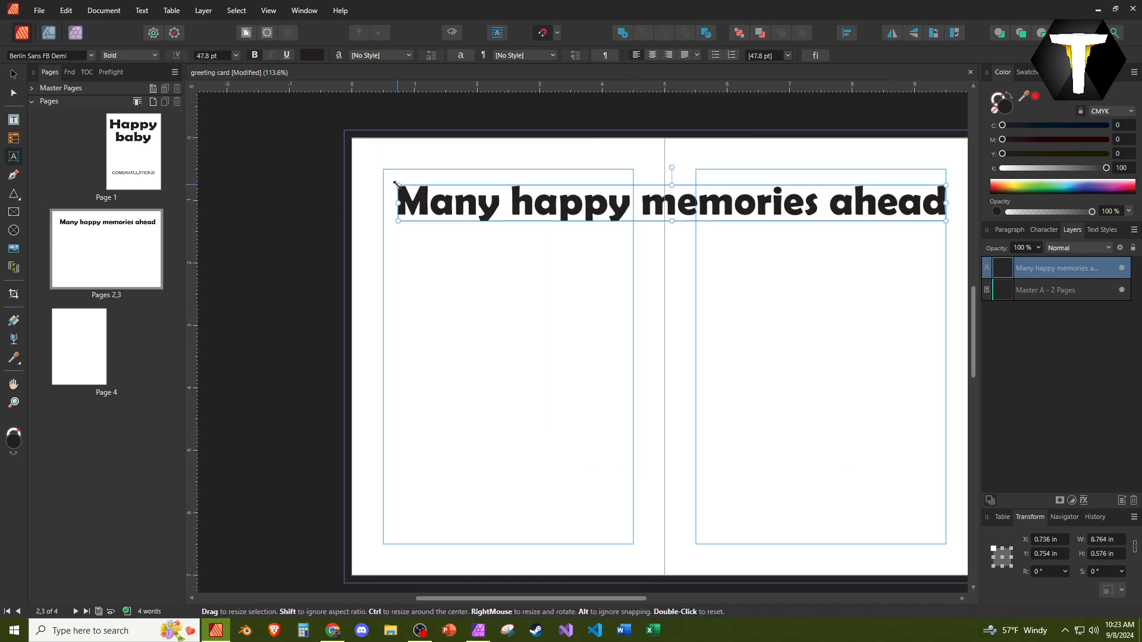
left_click_drag(398, 186, 383, 184)
scroll(663, 289, "right", 2)
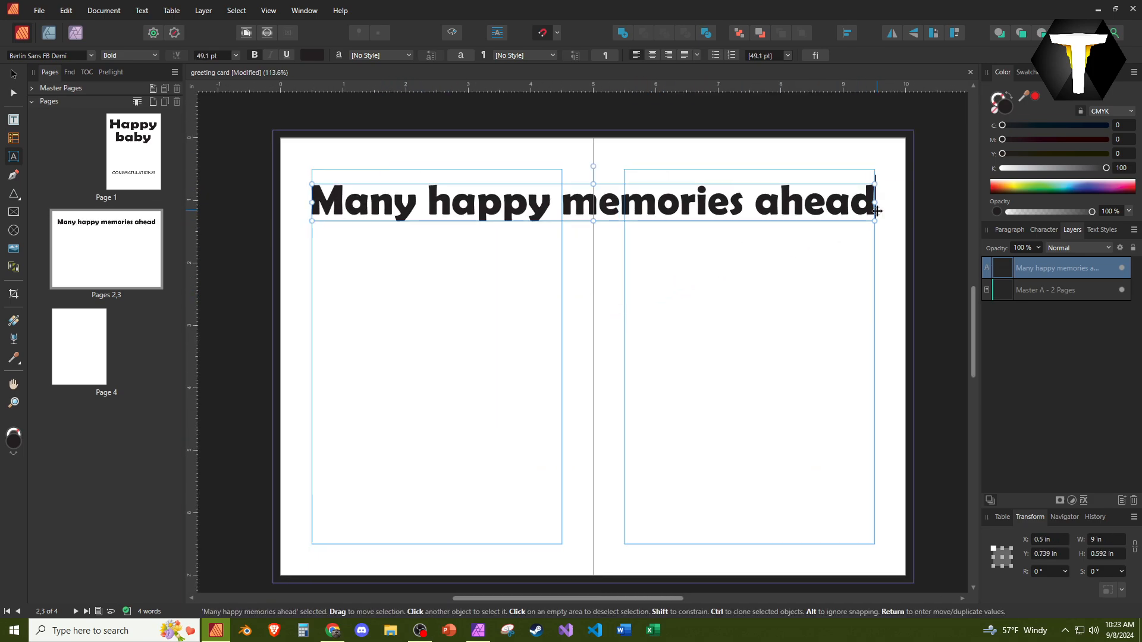
Step: Squeeze the "Many happy memories ahead" text horizontally to 4 in wide so it fits between page 2's margins
mouse_move(875, 204)
left_mouse_down()
mouse_move(565, 204)
mouse_move(875, 221)
left_mouse_up()
left_click_drag(874, 202, 562, 209)
key("Escape")
scroll(272, 230, "up", 2)
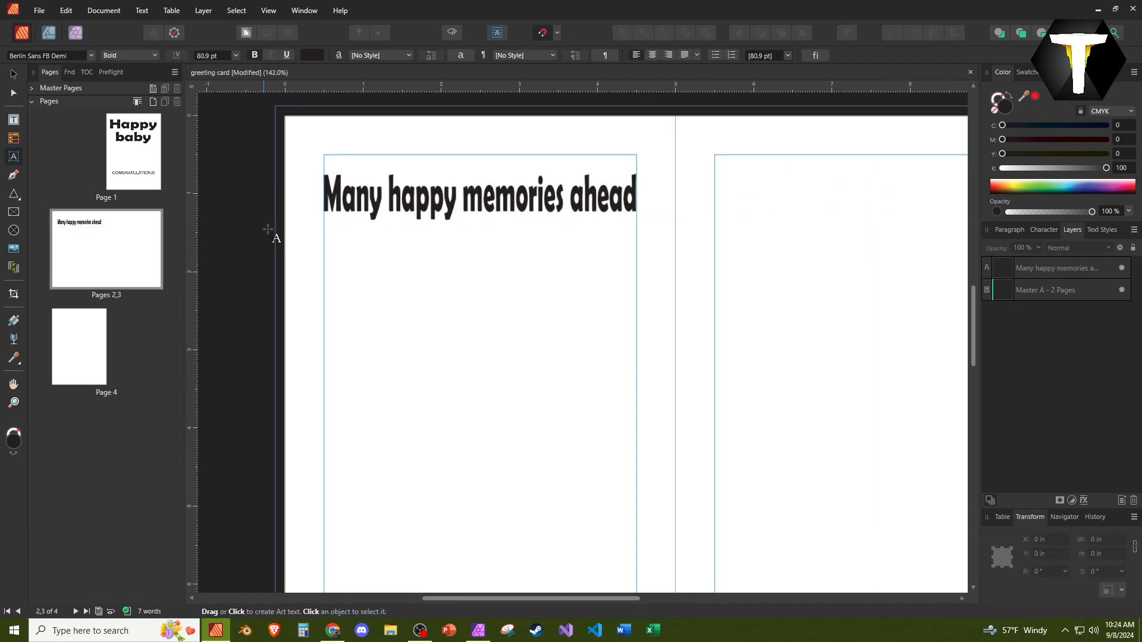
scroll(538, 194, "down", 3)
left_click(634, 191)
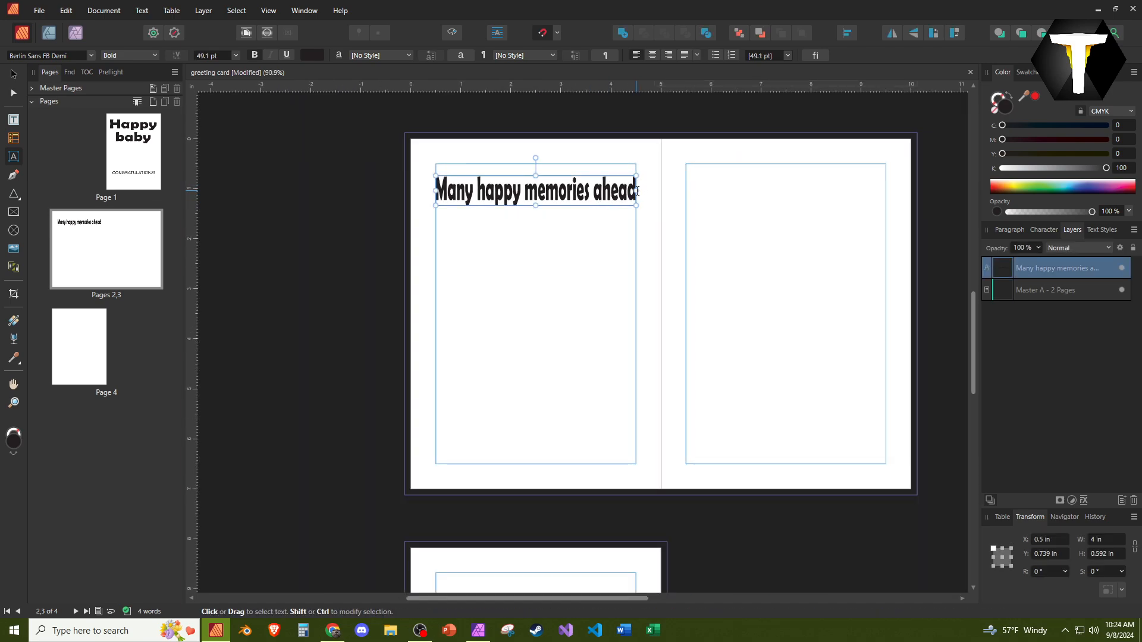
key("Escape")
Step: Reduce the height of the "Many happy memories ahead" text to about 0.39 in and deselect it
scroll(522, 208, "up", 3)
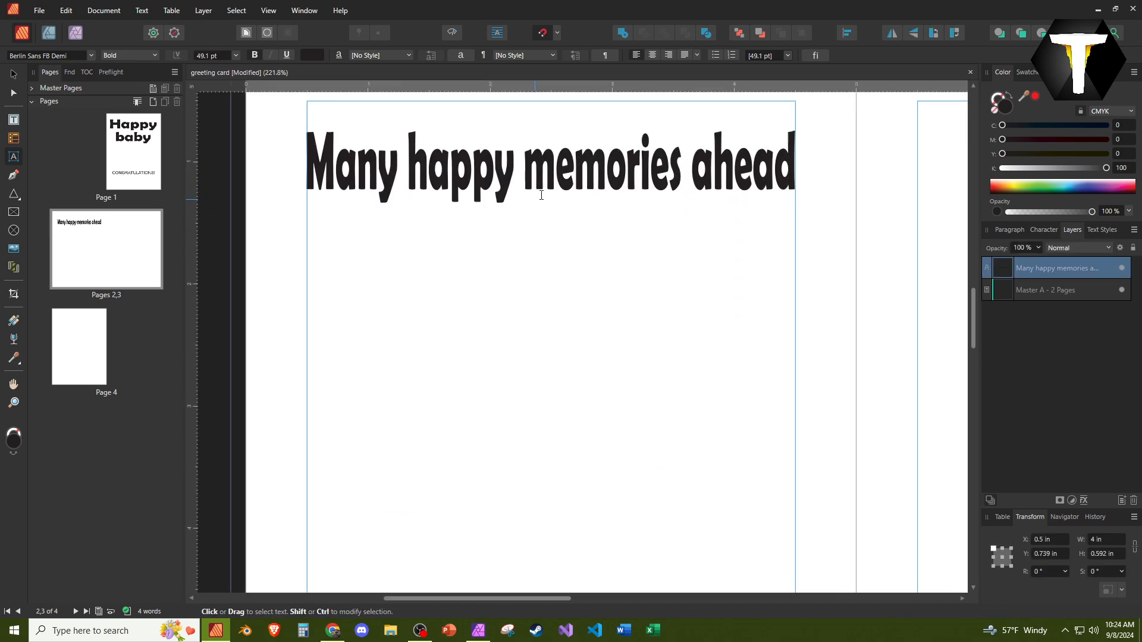
left_click_drag(552, 204, 552, 174)
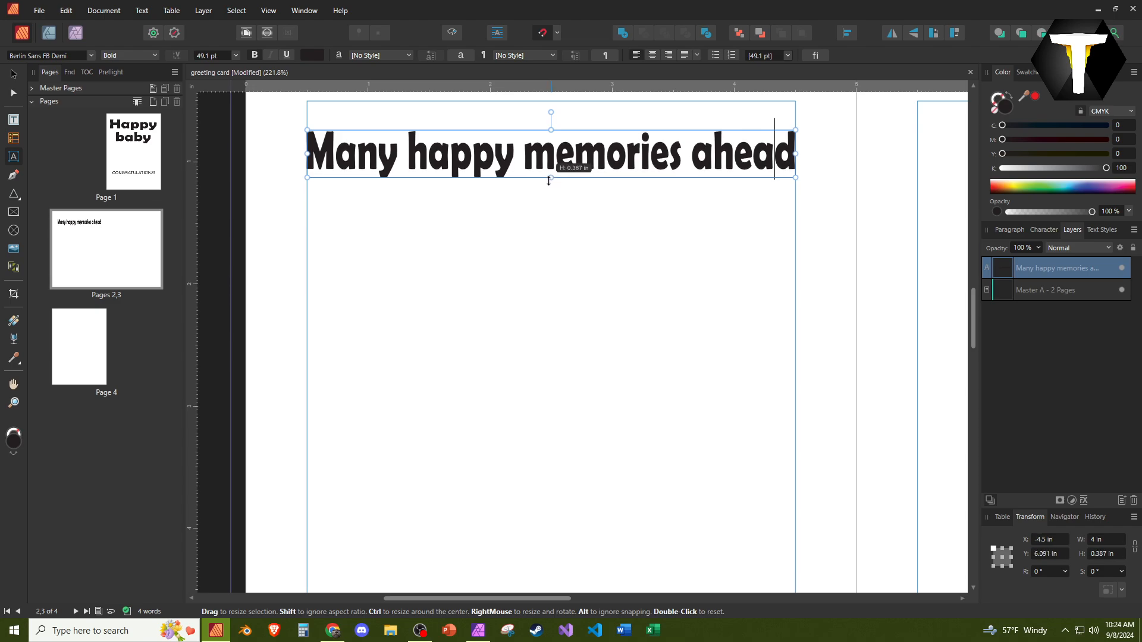
key("Escape")
scroll(548, 230, "down", 4)
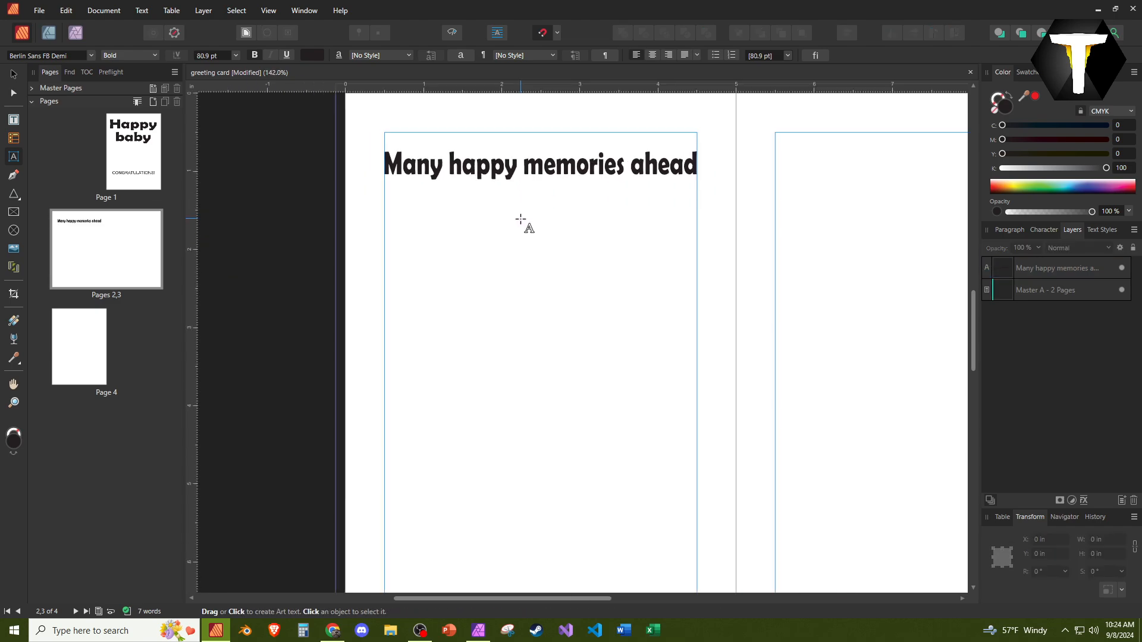
Step: Add art text at about 37 pt near page 3's upper margin reading "OH THE PLACES" and "YOU WILL GO!" on two lines
scroll(517, 234, "down", 4)
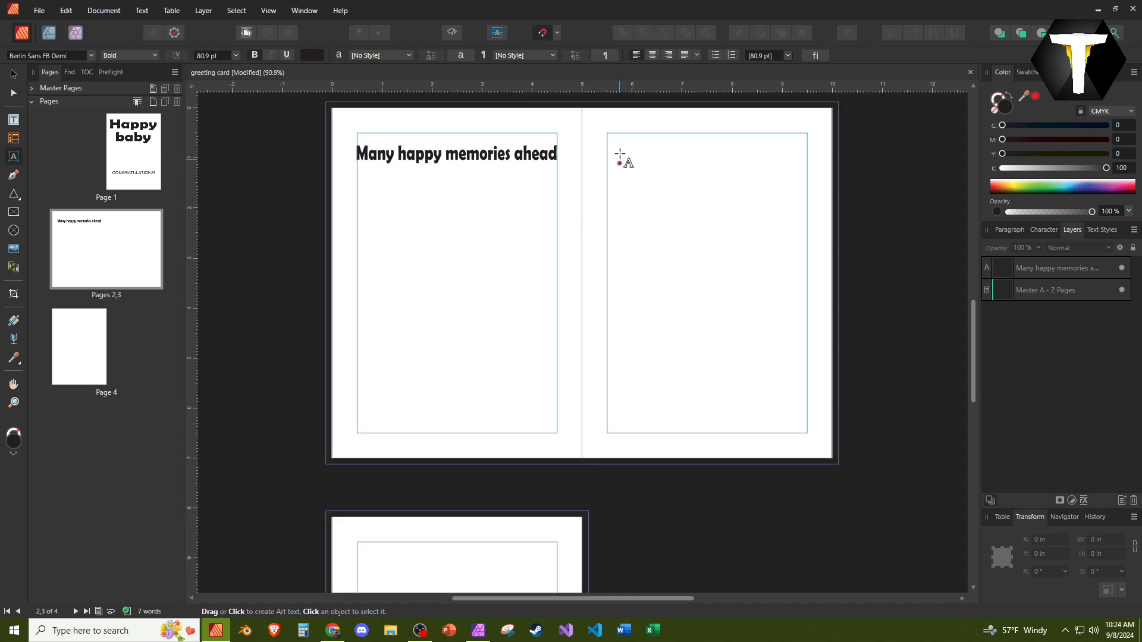
left_click_drag(606, 145, 648, 168)
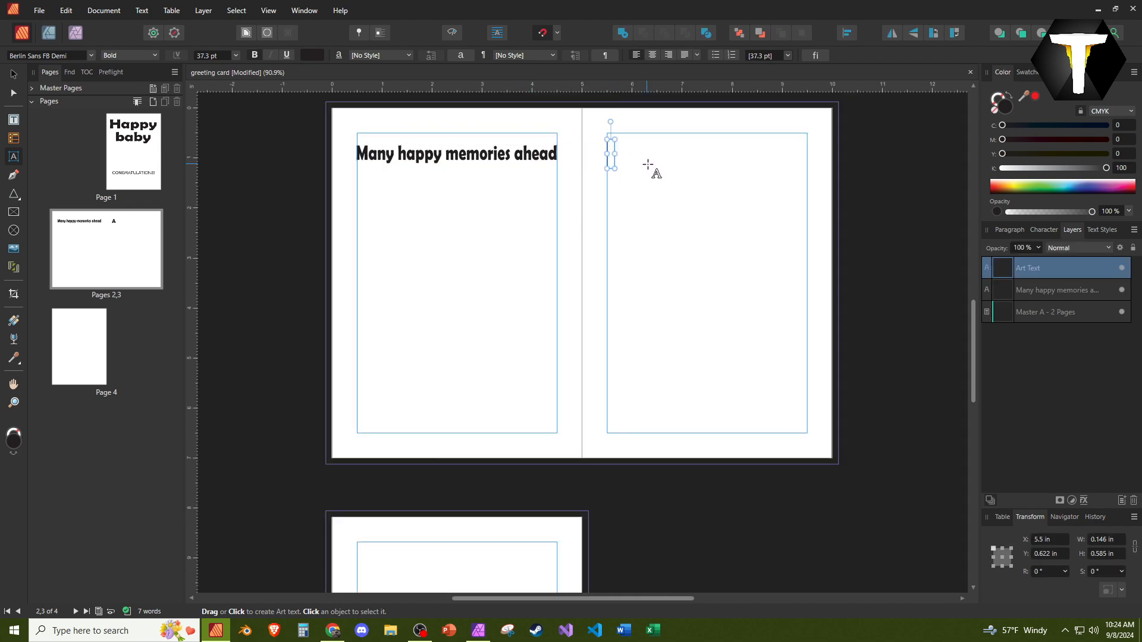
type("OH THE PLACES")
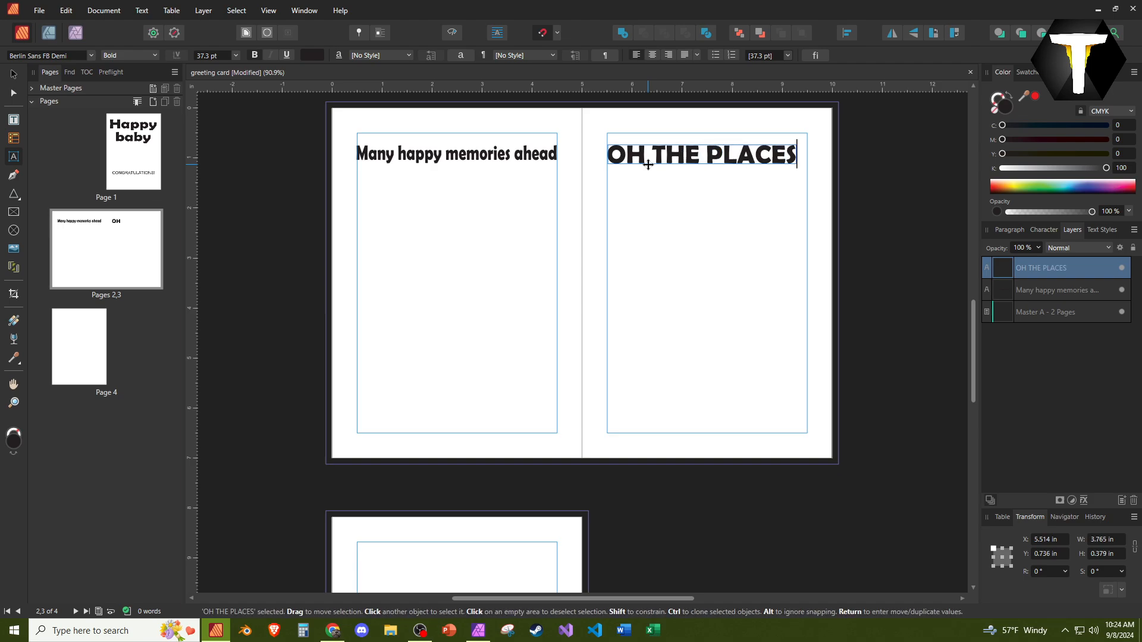
key("Return")
type("YOU WILL GO!")
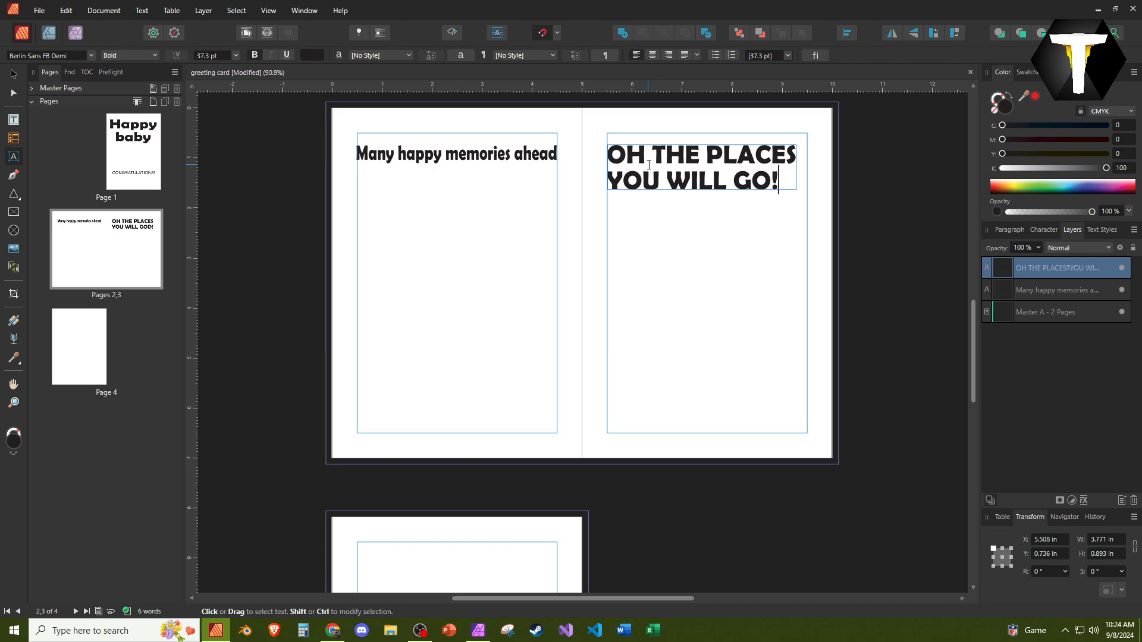
Step: Center-align both lines of the "OH THE PLACES YOU WILL GO!" text and deselect it
key("ctrl+a")
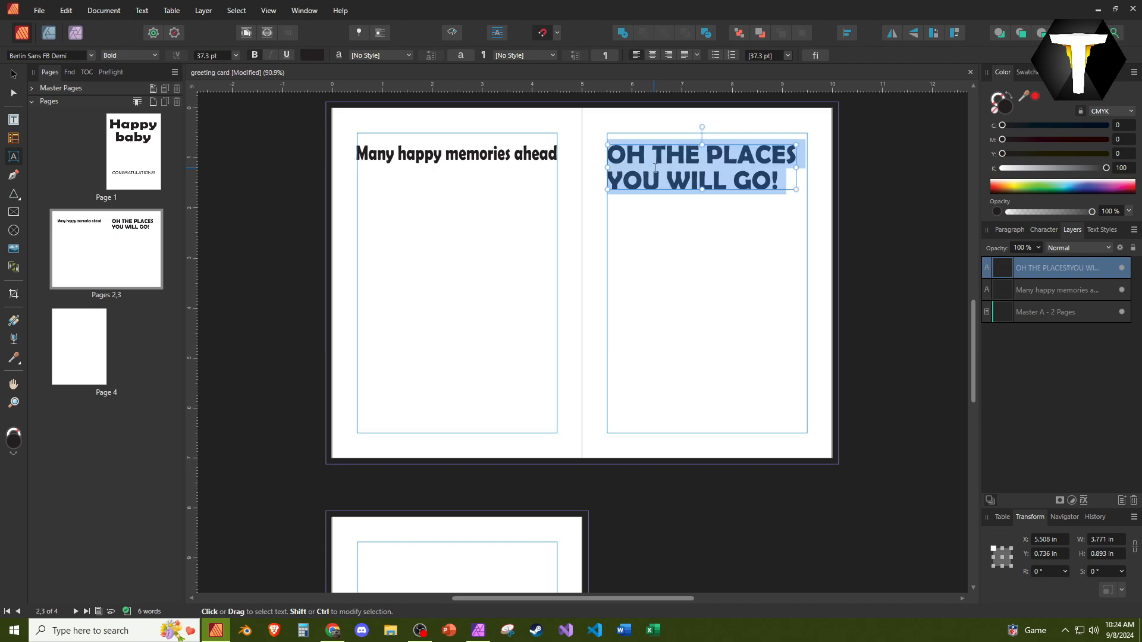
left_click(652, 55)
key("Escape")
scroll(568, 377, "up", 2)
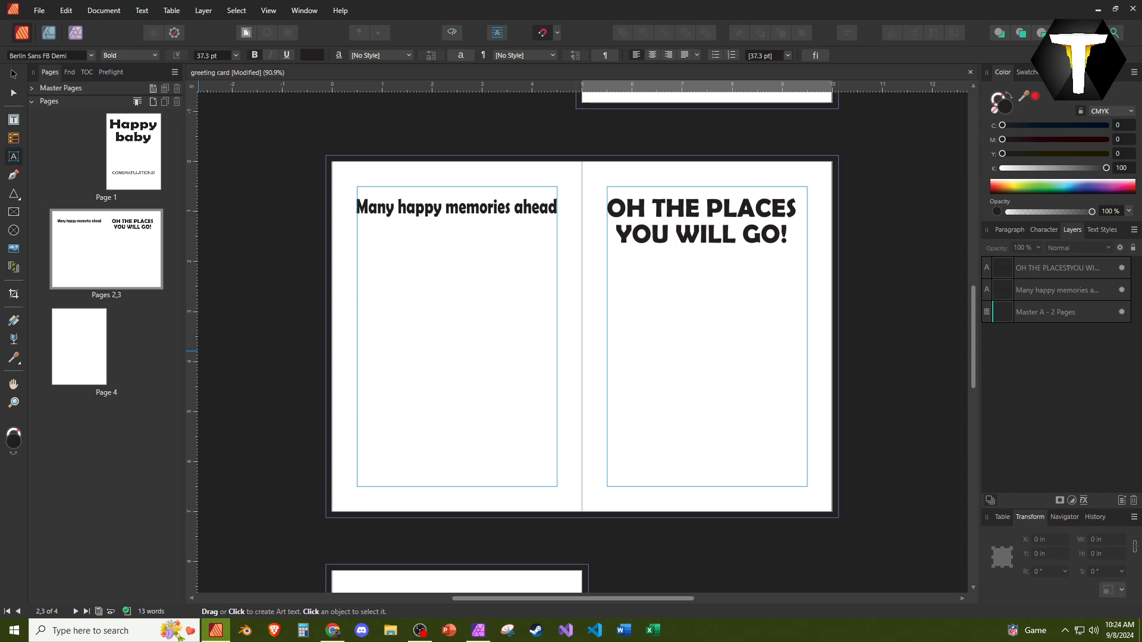
key("alt+Tab")
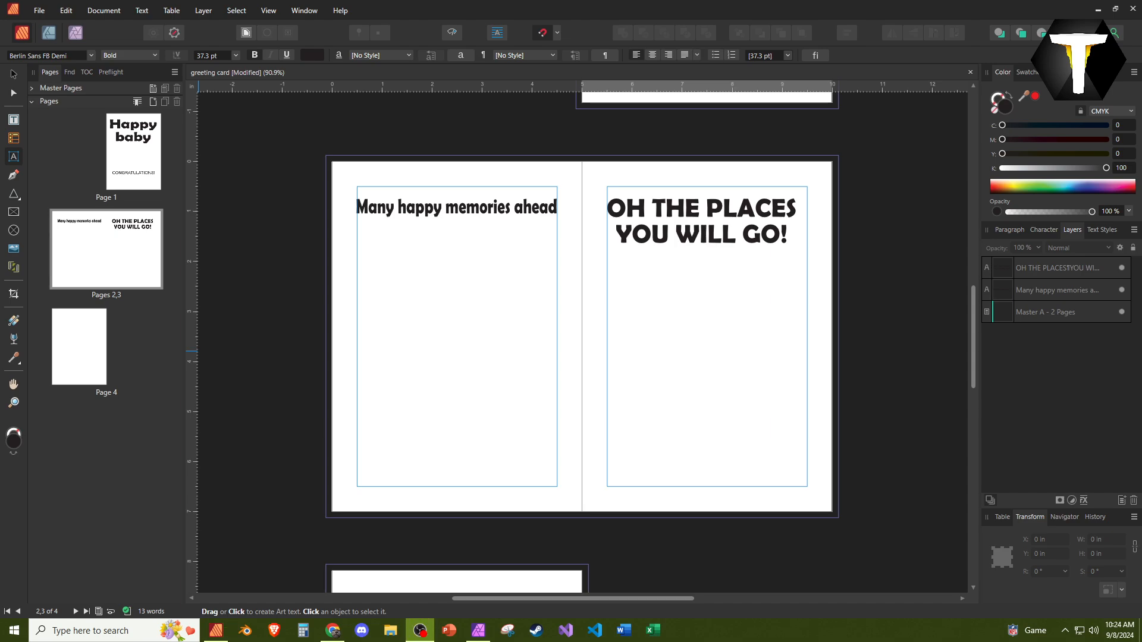
Step: On page 4, draw a text frame about 4 in by 0.83 in along the lower margin, containing "Content attribution"
left_click(69, 323)
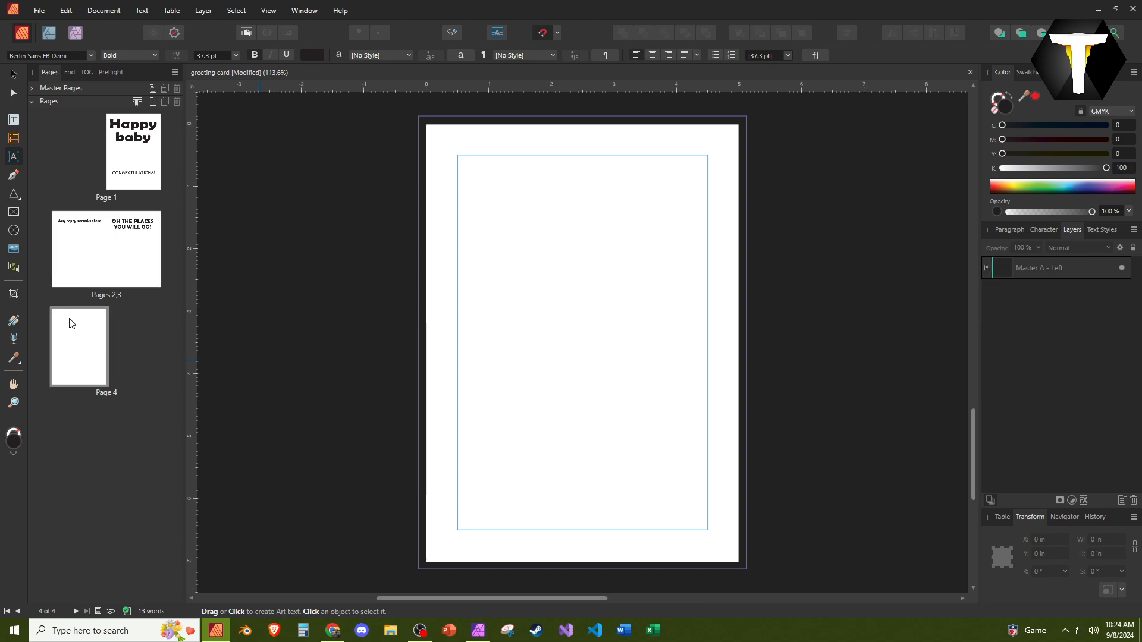
left_click(19, 117)
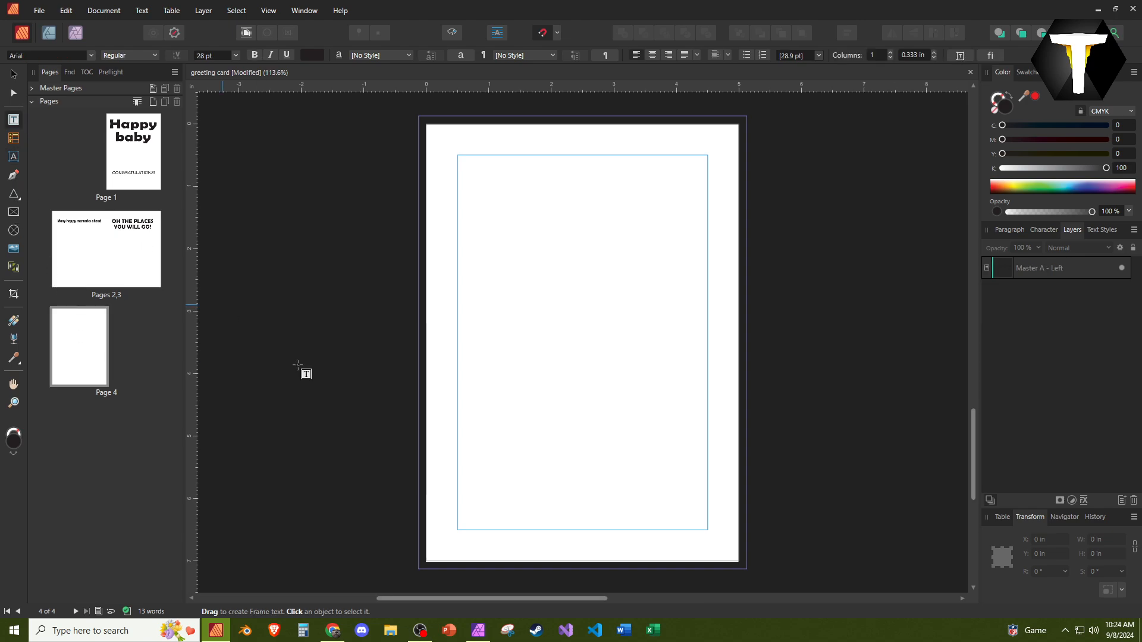
left_click_drag(457, 477, 708, 530)
type("Content atter")
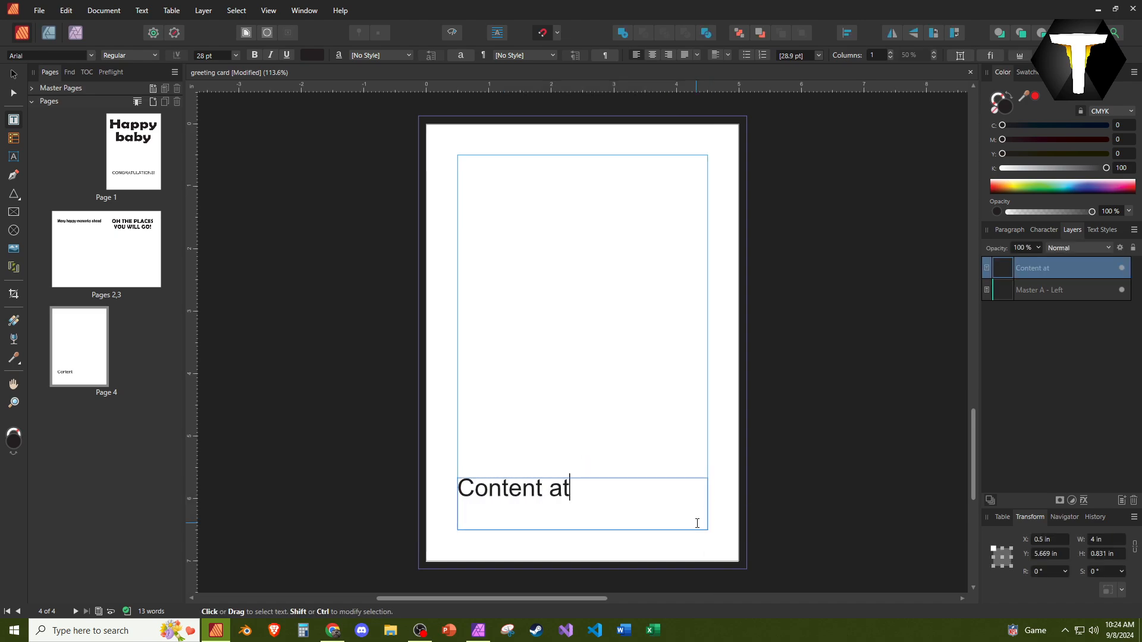
key("BackSpace")
key("BackSpace")
type("ribution")
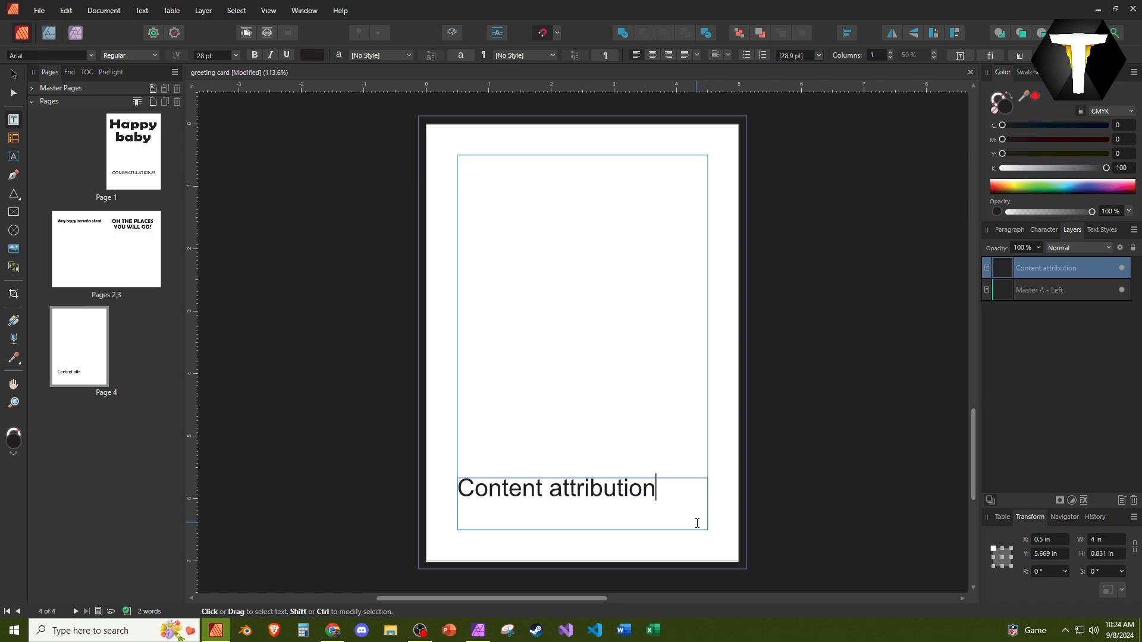
Step: Center-align the "Content attribution" text, reduce it to 11 pt and deselect it
key("ctrl+a")
key("Escape")
left_click(652, 56)
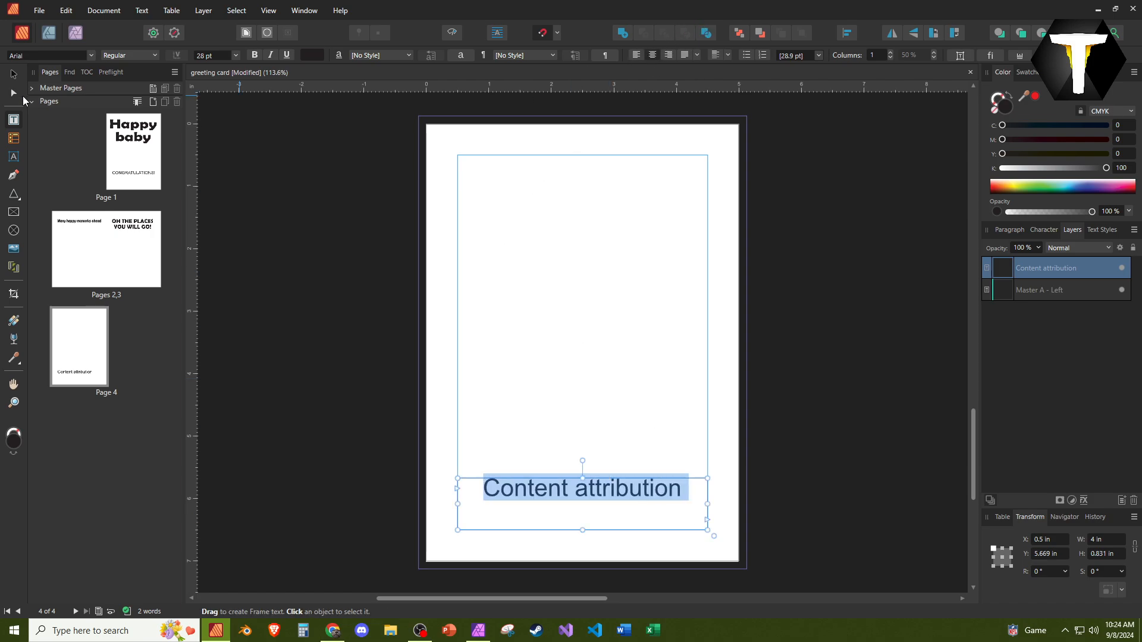
scroll(200, 60, "down", 17)
left_click(349, 370)
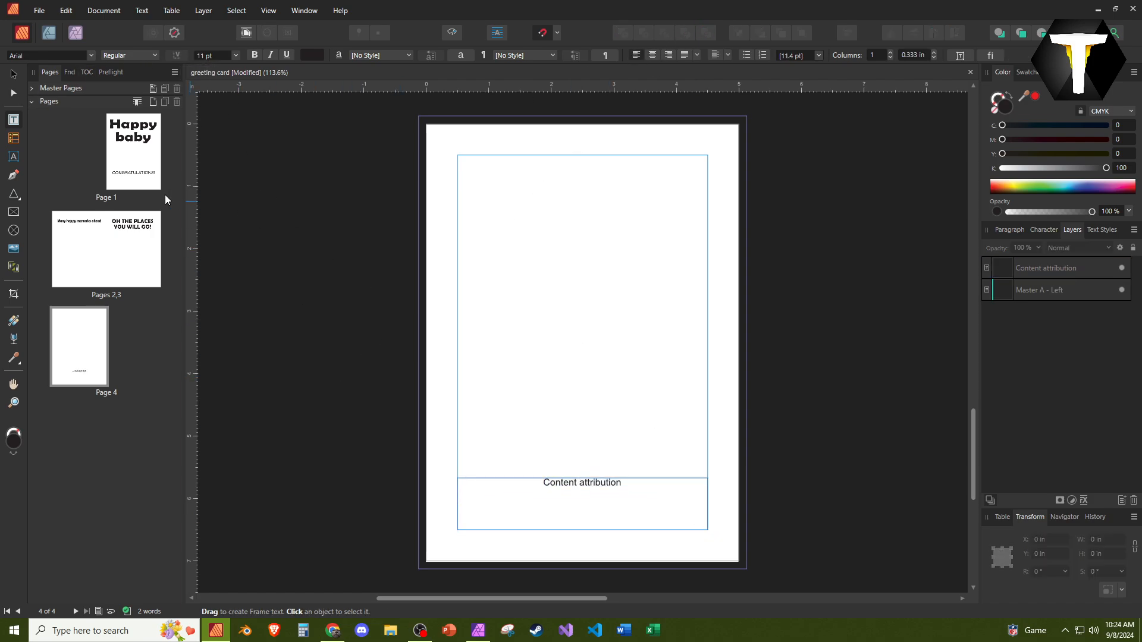
Step: On the pages 2,3 spread, draw a 10.25 in by 7.25 in rectangle covering the pages and bleed, and place it below all other layers
left_click(121, 164)
left_click(100, 262)
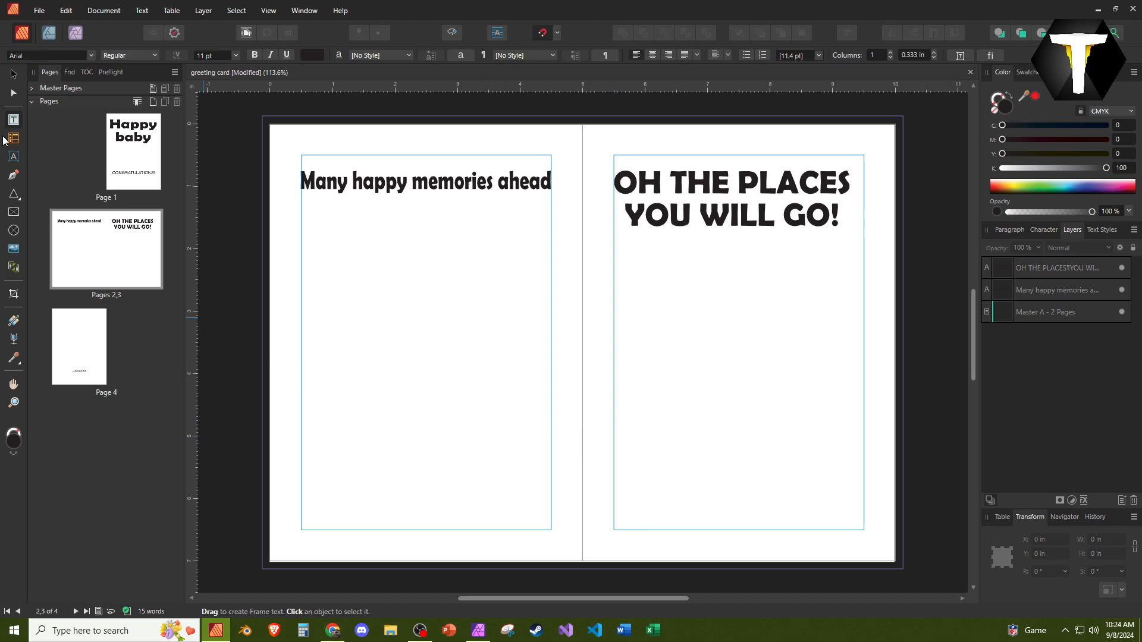
left_click(18, 195)
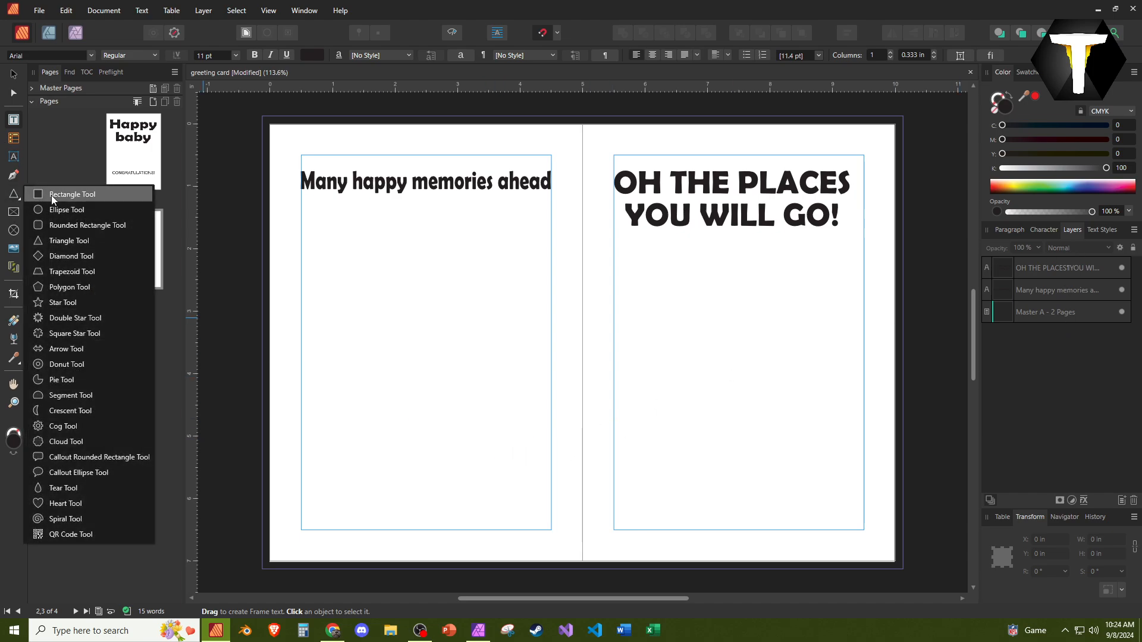
left_click(59, 191)
left_click_drag(259, 113, 904, 569)
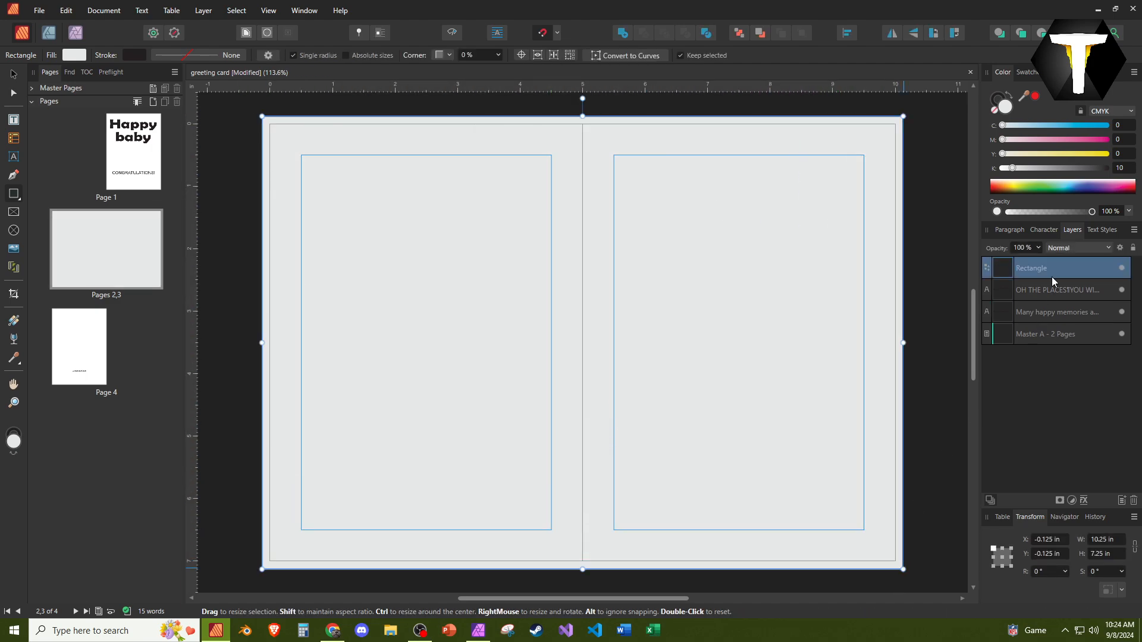
left_click_drag(1051, 277, 1052, 355)
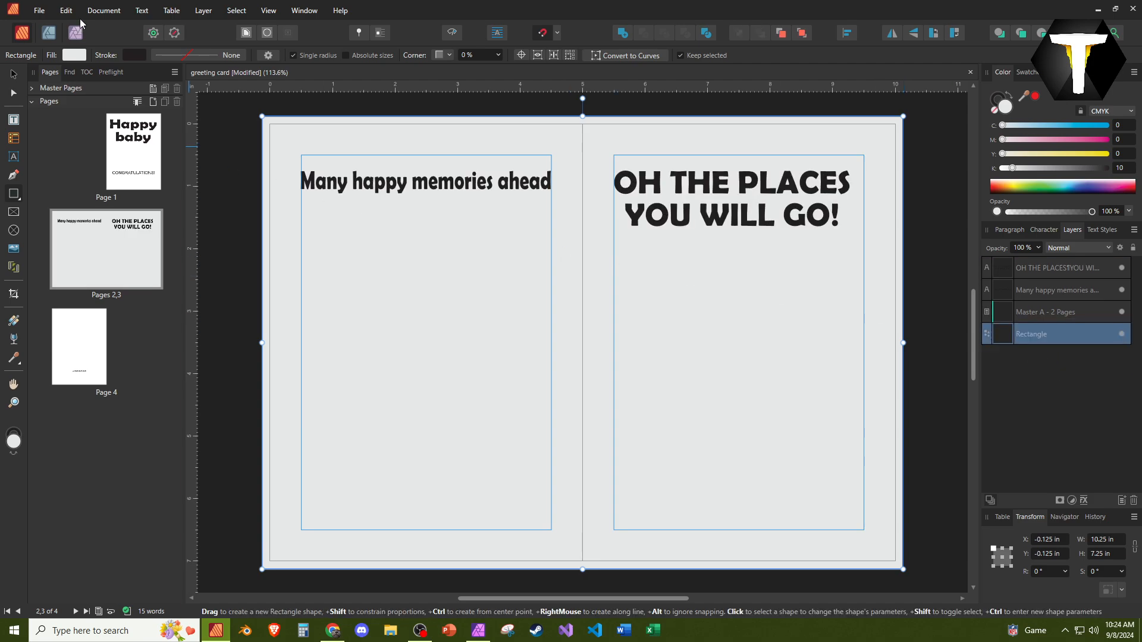
Step: Fill the pages 2,3 background rectangle with a light blue of C 23, M 8, Y 0, K 3
left_click(75, 55)
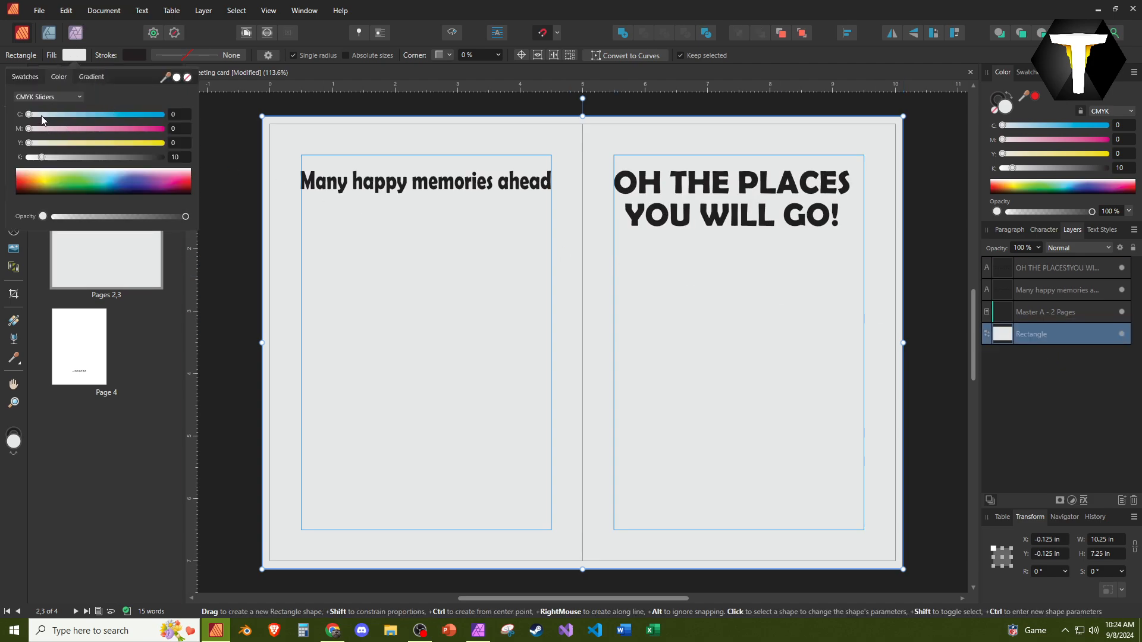
left_click_drag(31, 114, 33, 158)
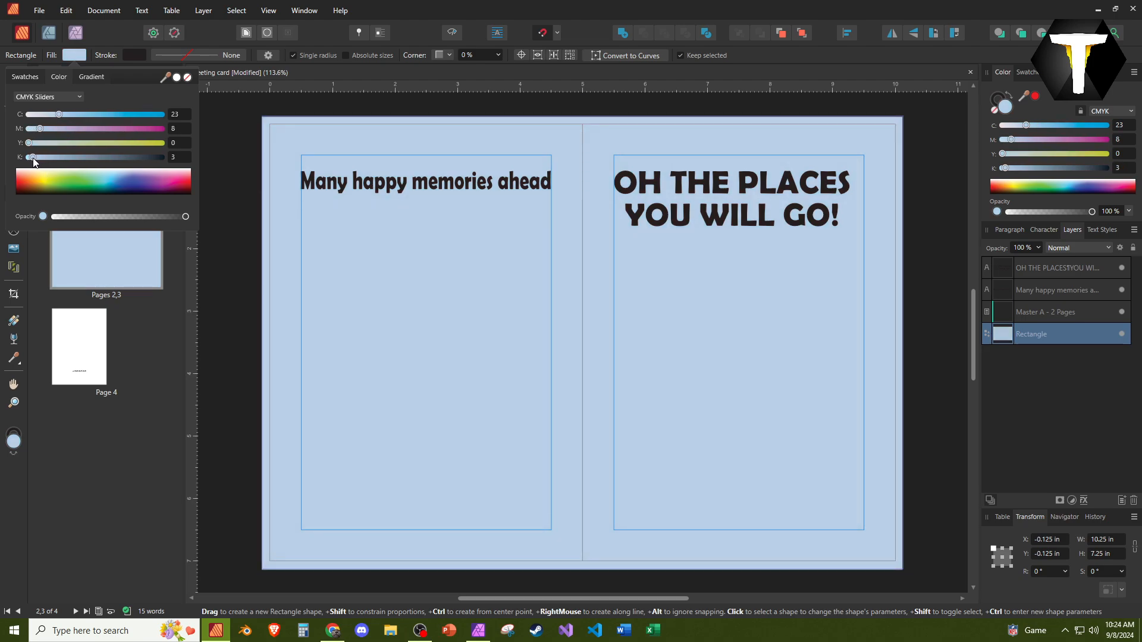
left_click(94, 265)
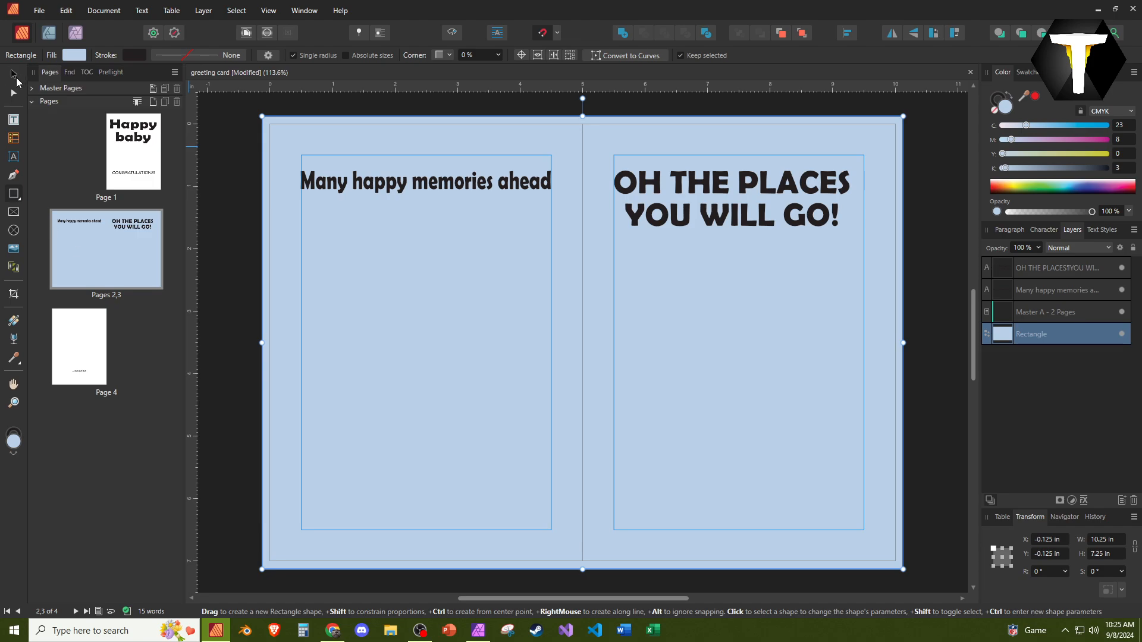
left_click(15, 76)
Step: On page 1, draw a 5.25 in by 7.25 in rectangle covering the page and bleed, and place it beneath the two text layers
left_click(133, 159)
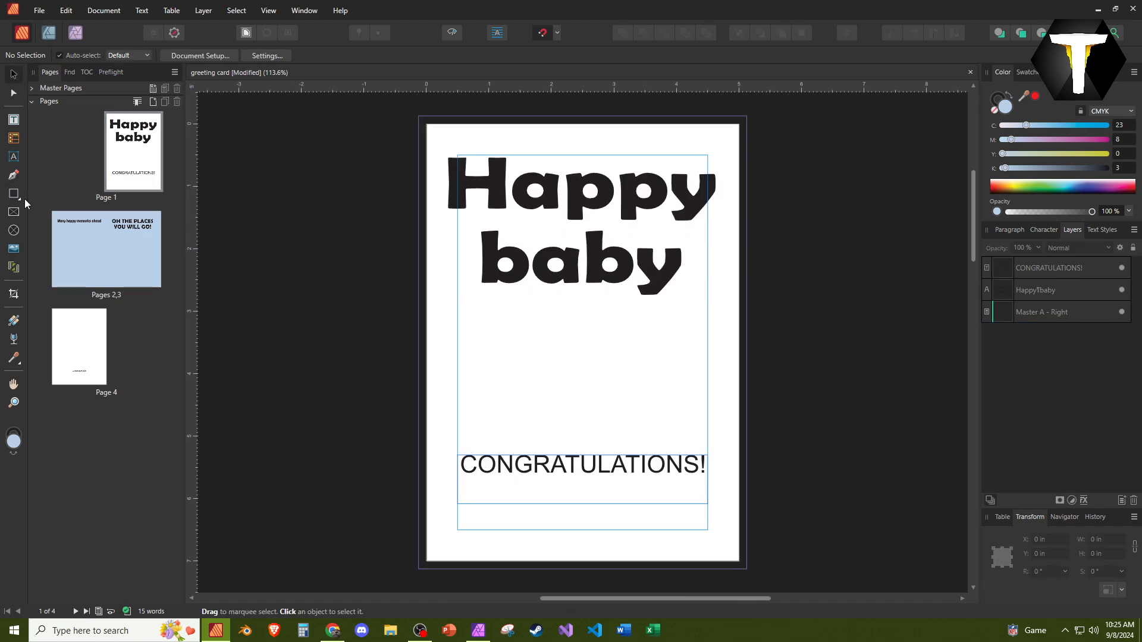
left_click(13, 194)
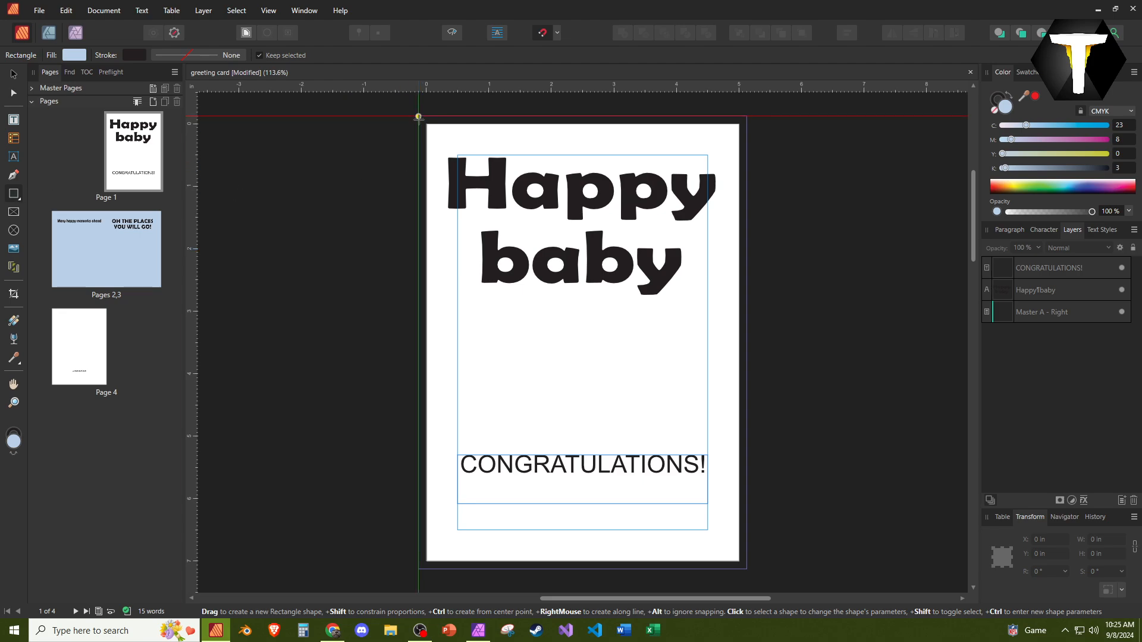
left_click_drag(418, 117, 747, 569)
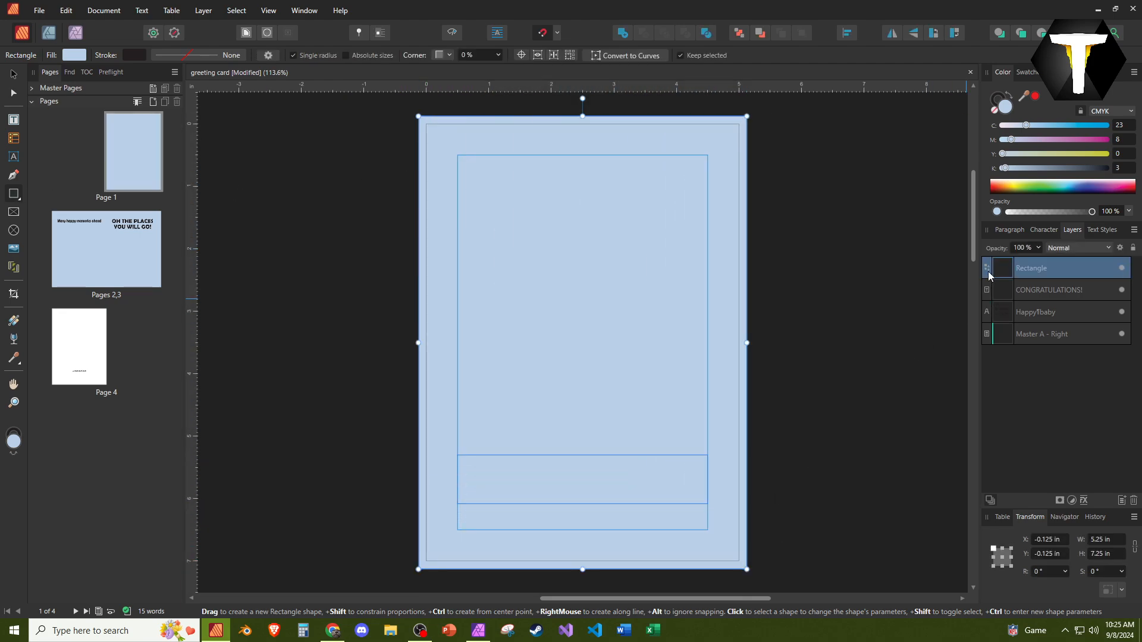
left_click_drag(987, 271, 1043, 322)
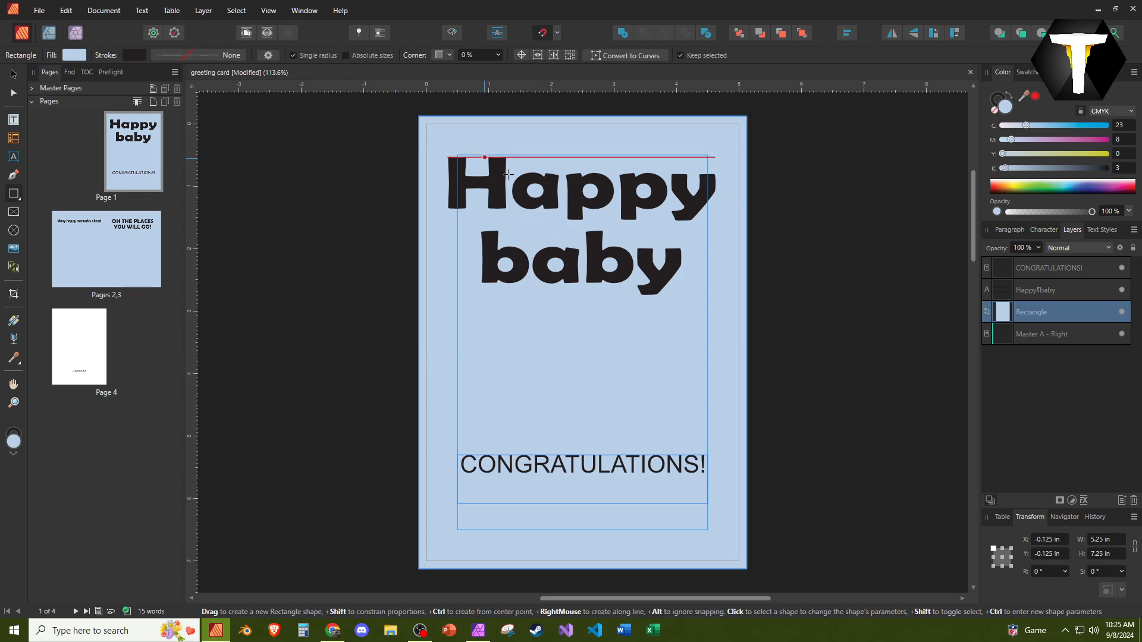
Step: Duplicate the page 1 rectangle, shorten the copy from its upper edge to about 3.91 in high, and set its fill's cyan to 56
key("ctrl+j")
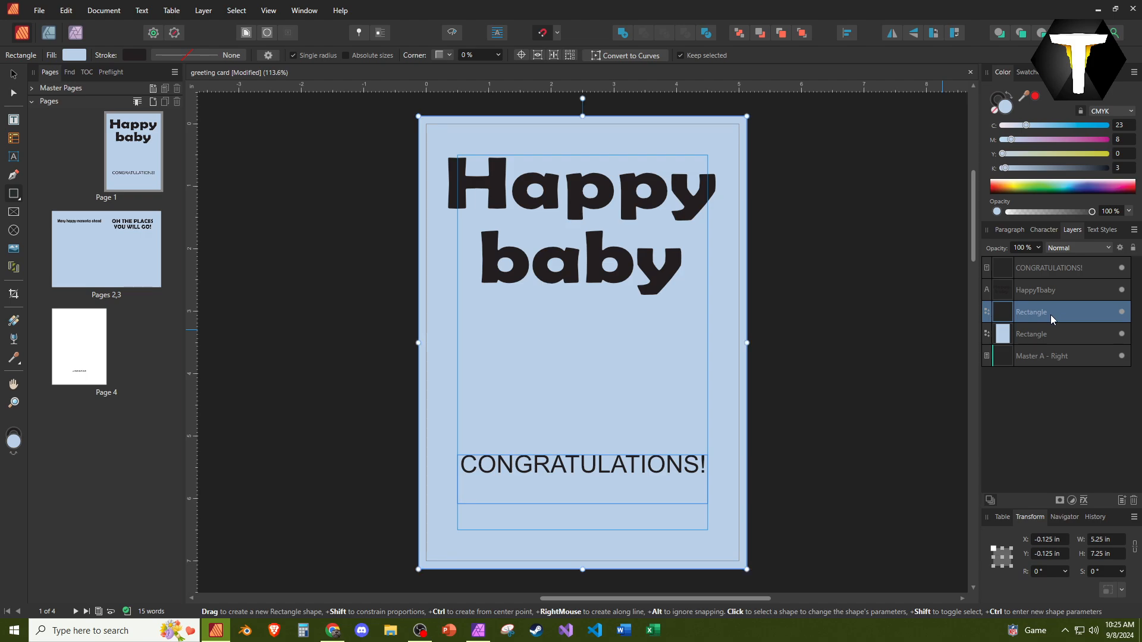
key("v")
left_click_drag(580, 118, 571, 325)
left_click(75, 55)
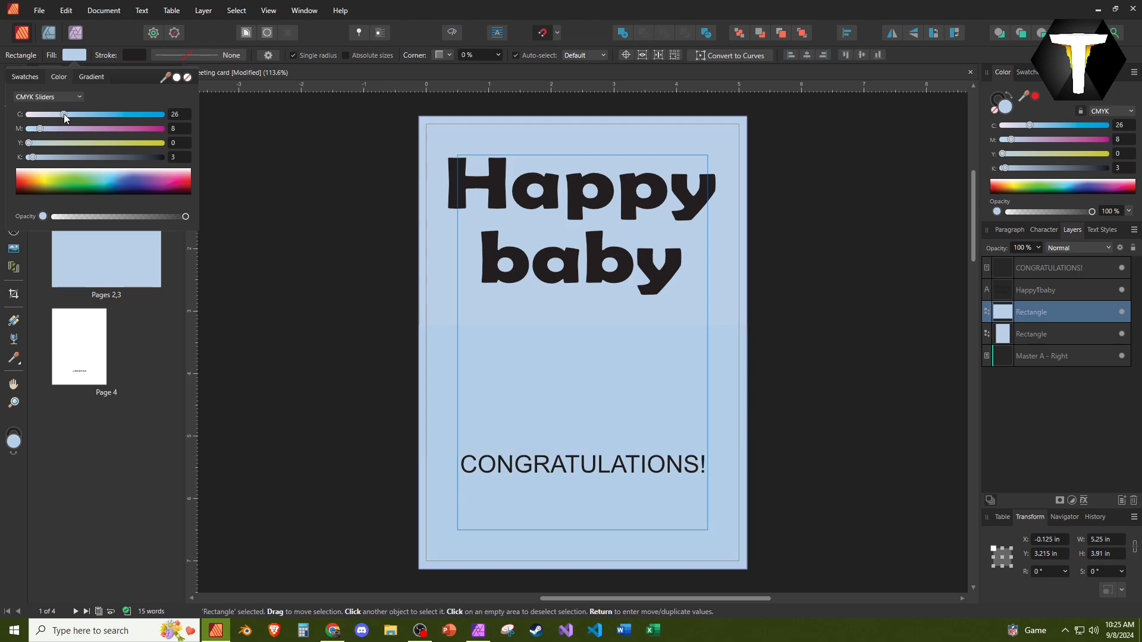
left_click_drag(59, 114, 103, 114)
Step: Convert the darker blue rectangle to curves and slant its upper edge from the page's upper-right bleed corner to about Y 4.11 in on the opposite side
right_click(553, 401)
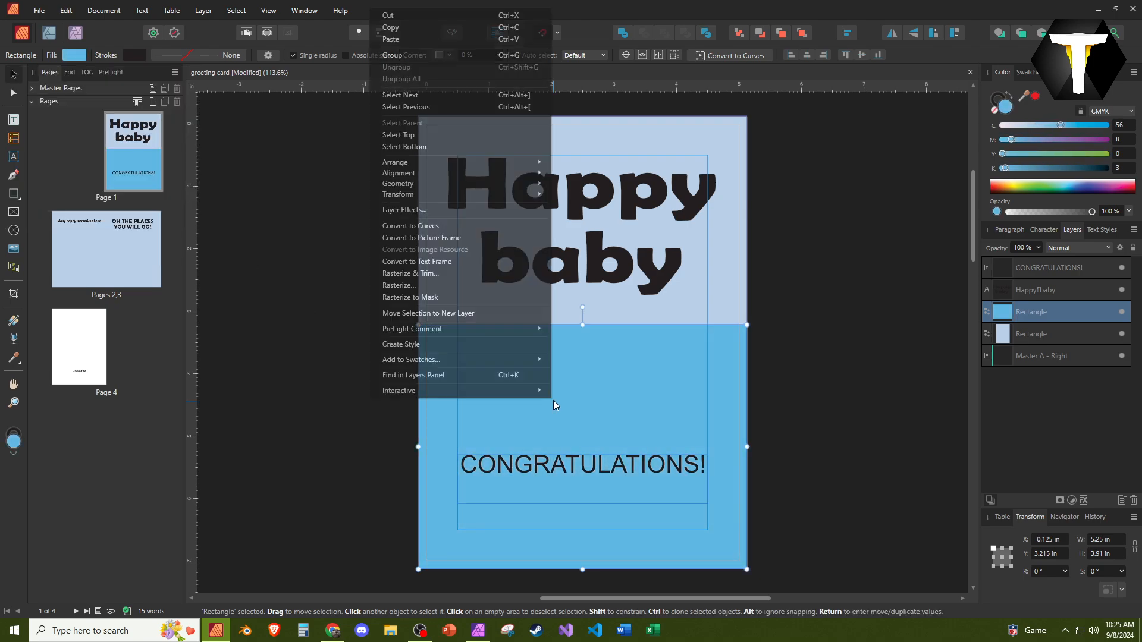
left_click(434, 226)
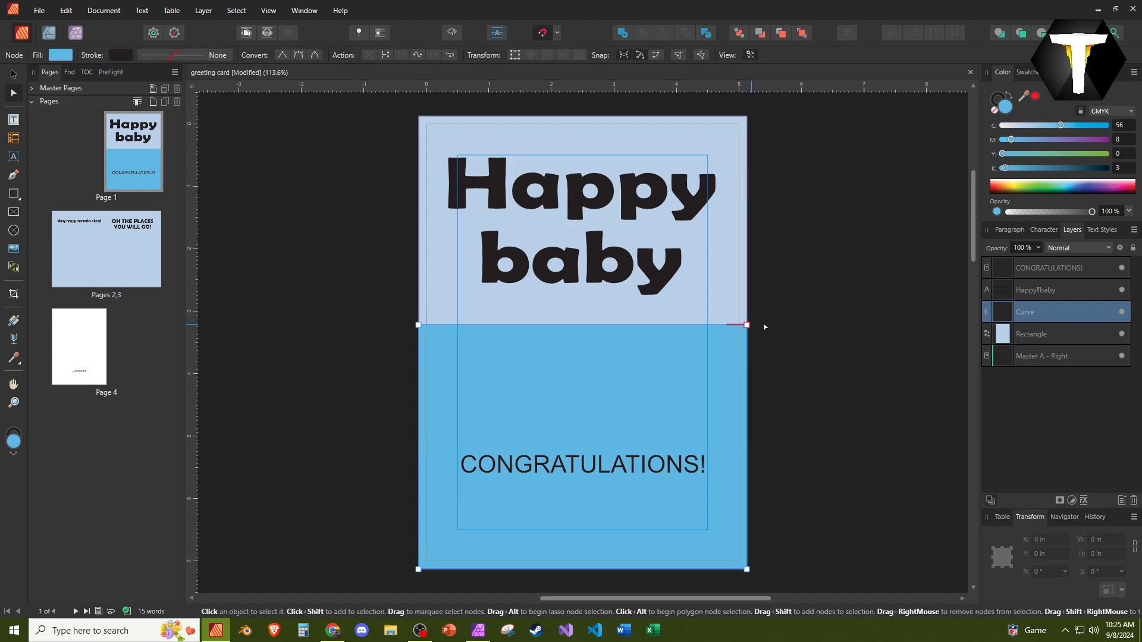
left_click_drag(750, 320, 751, 119)
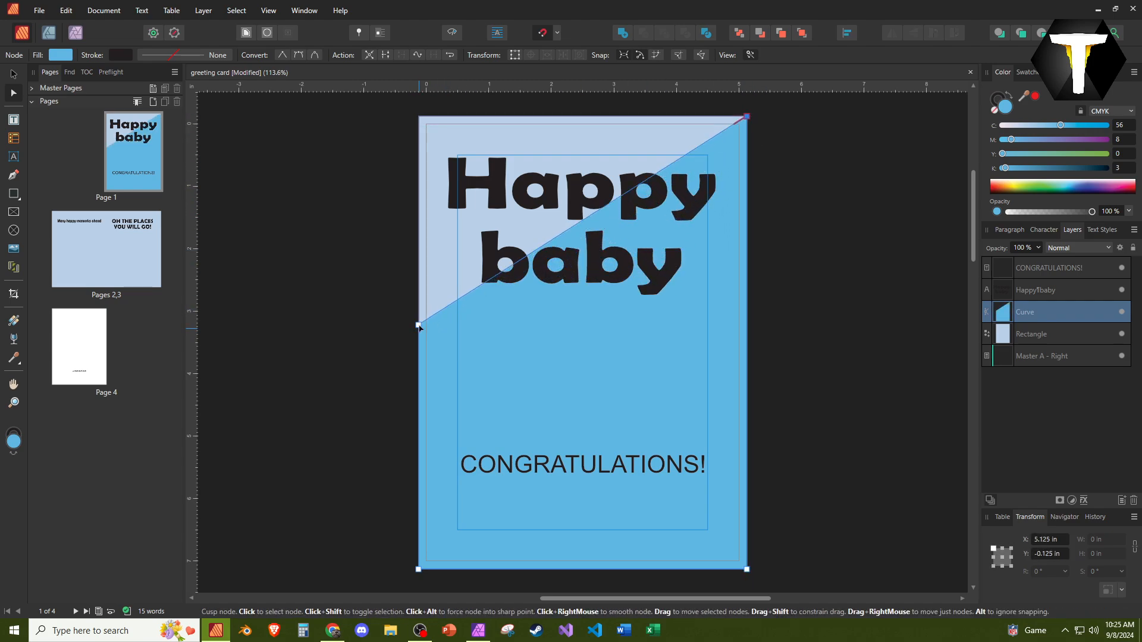
left_click_drag(419, 331, 419, 380)
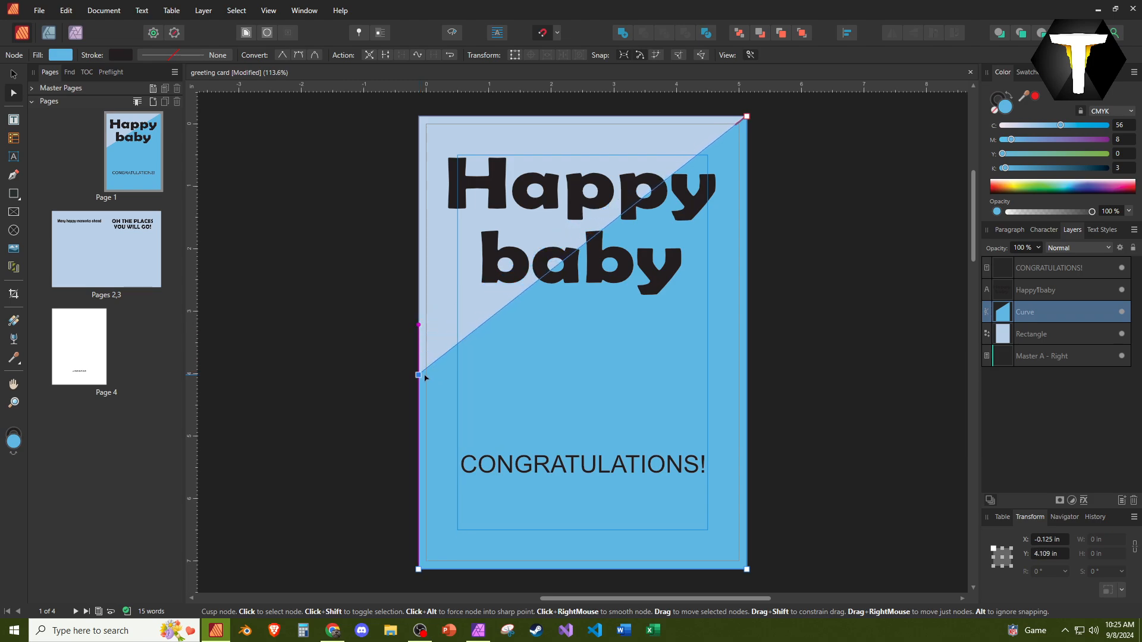
Step: Add two nodes on the slanted edge, pull the one nearer the upper-right corner down to about Y 4.14 in, and smooth it into a trough
left_click(501, 309)
left_click(672, 176)
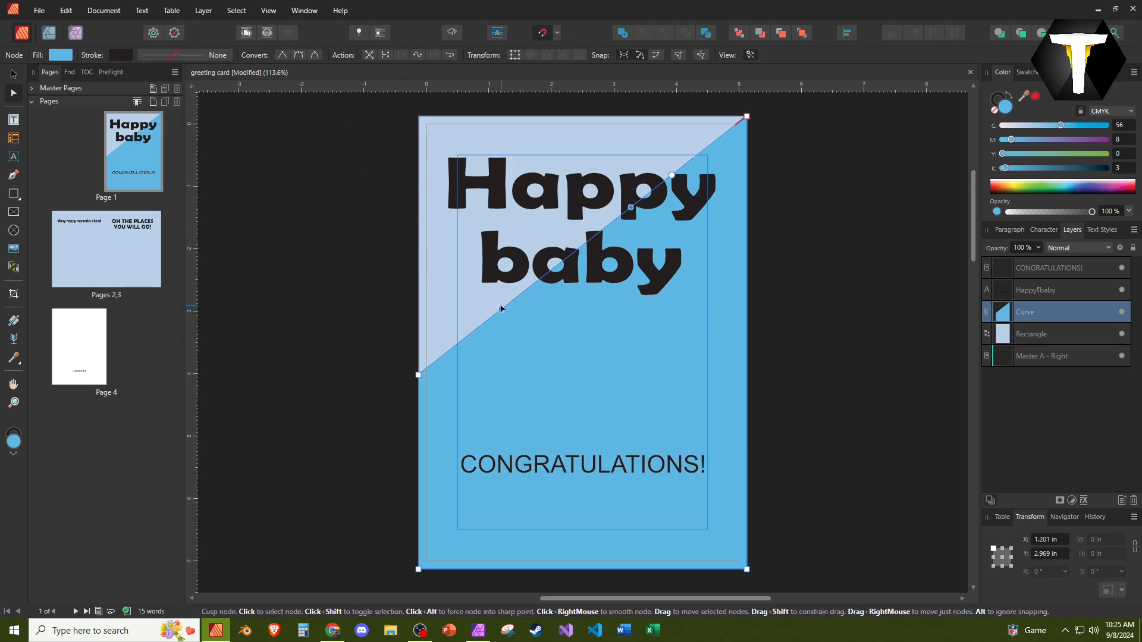
left_click(501, 309)
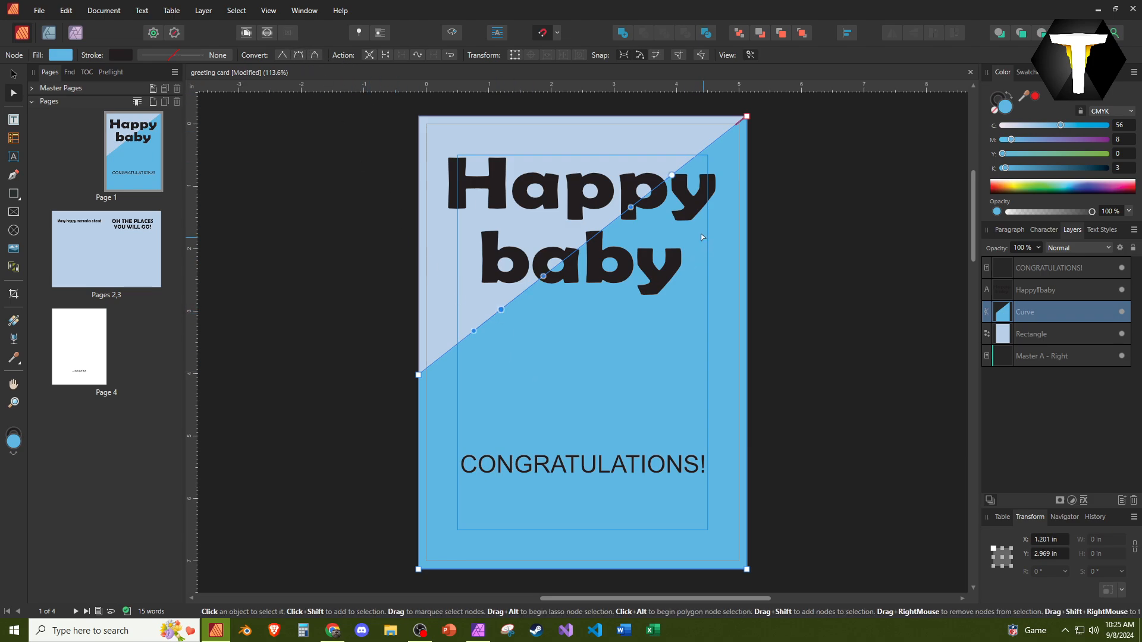
left_click_drag(631, 208, 664, 255)
left_click_drag(673, 177, 680, 389)
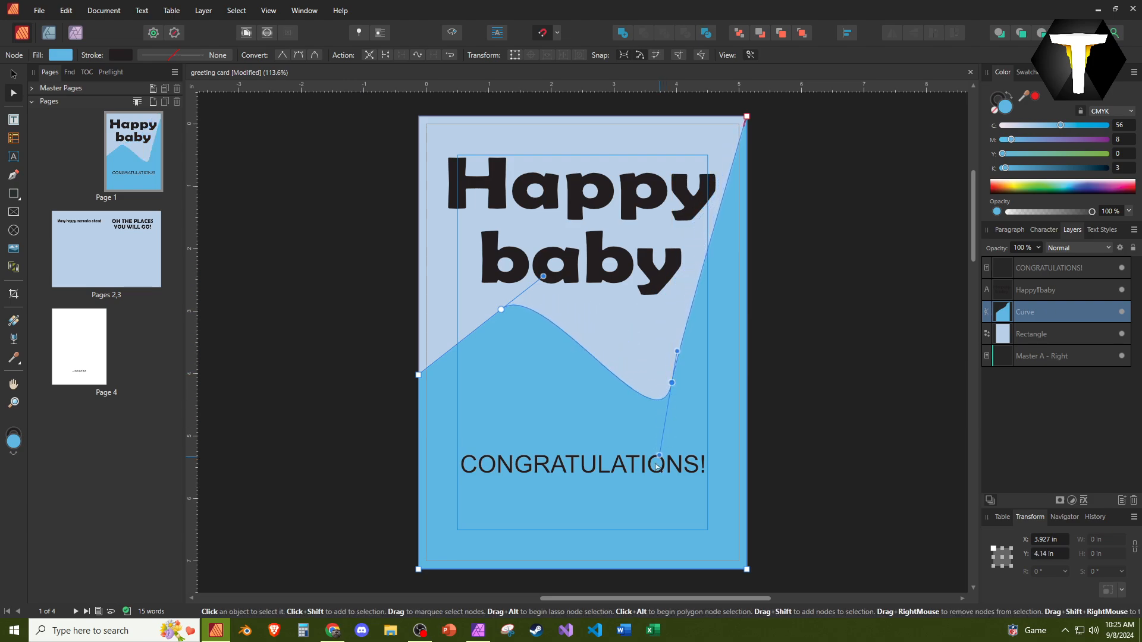
left_click_drag(658, 463, 590, 423)
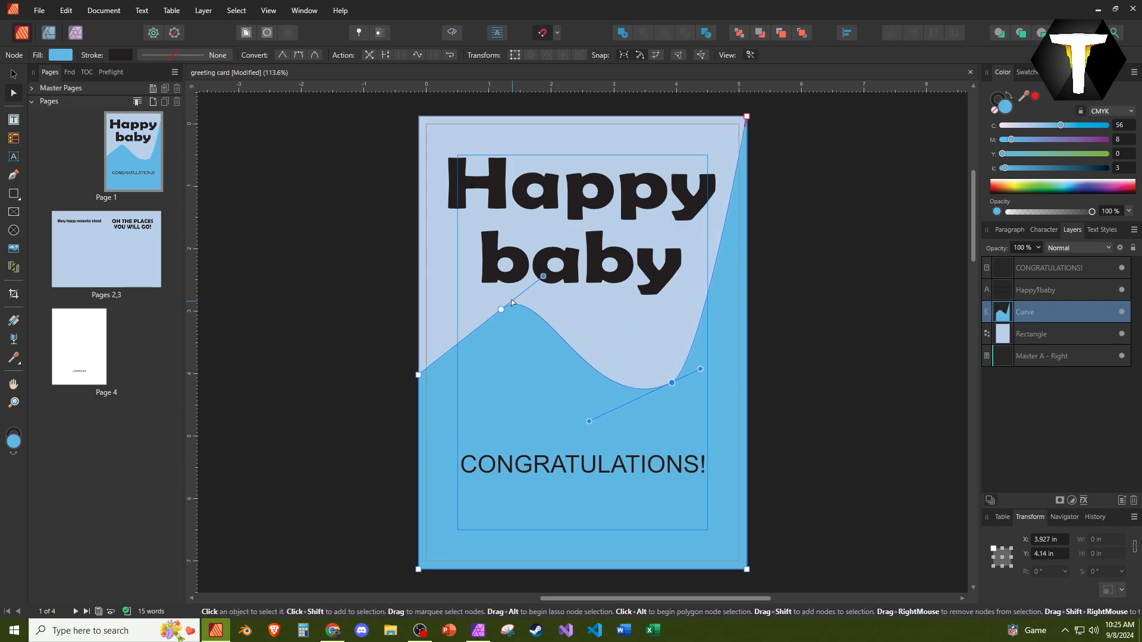
Step: Lower the wave's crest node to about Y 3.42 in, move the left-edge node to the lower bleed corner, and lengthen the crest's handles
left_click_drag(502, 315, 501, 341)
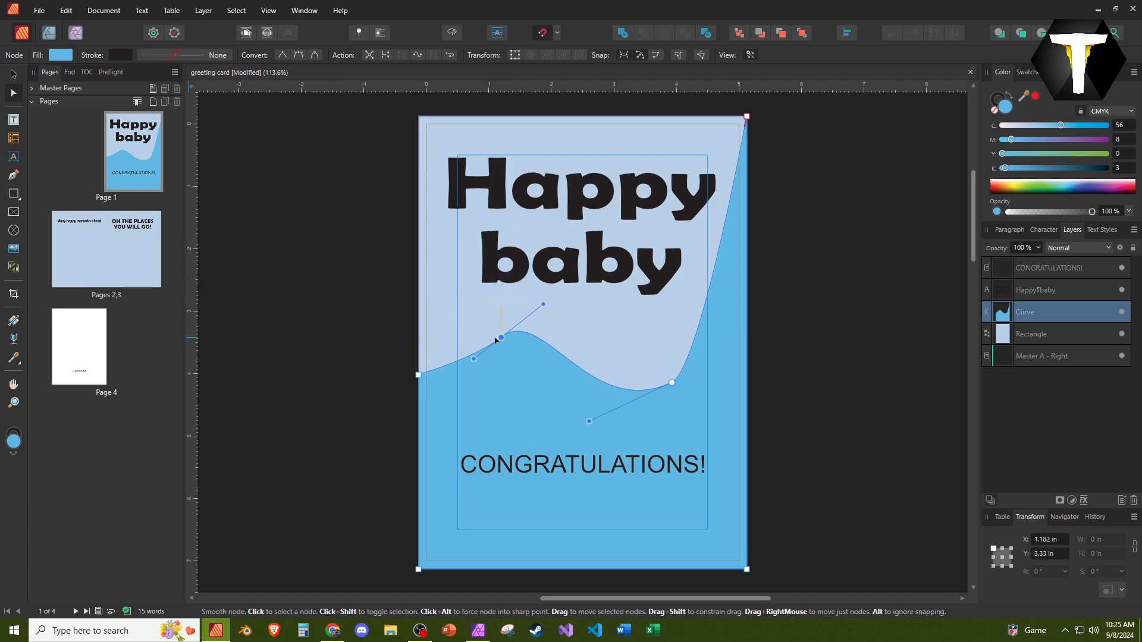
left_click_drag(418, 375, 415, 576)
left_click(501, 337)
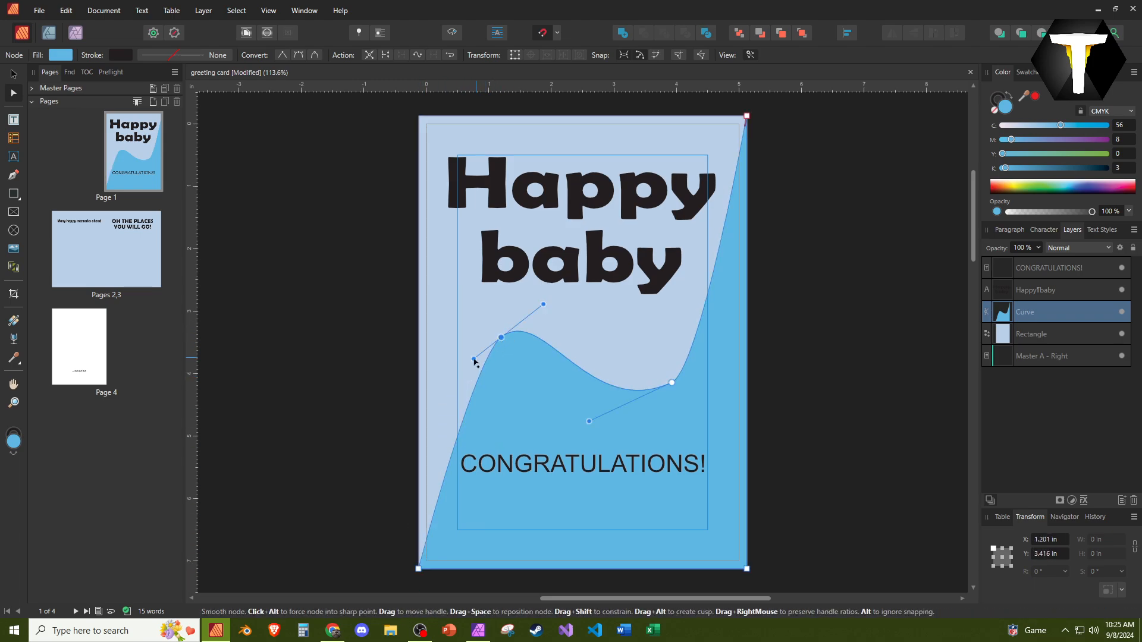
left_click_drag(472, 364, 408, 409)
left_click_drag(544, 303, 590, 289)
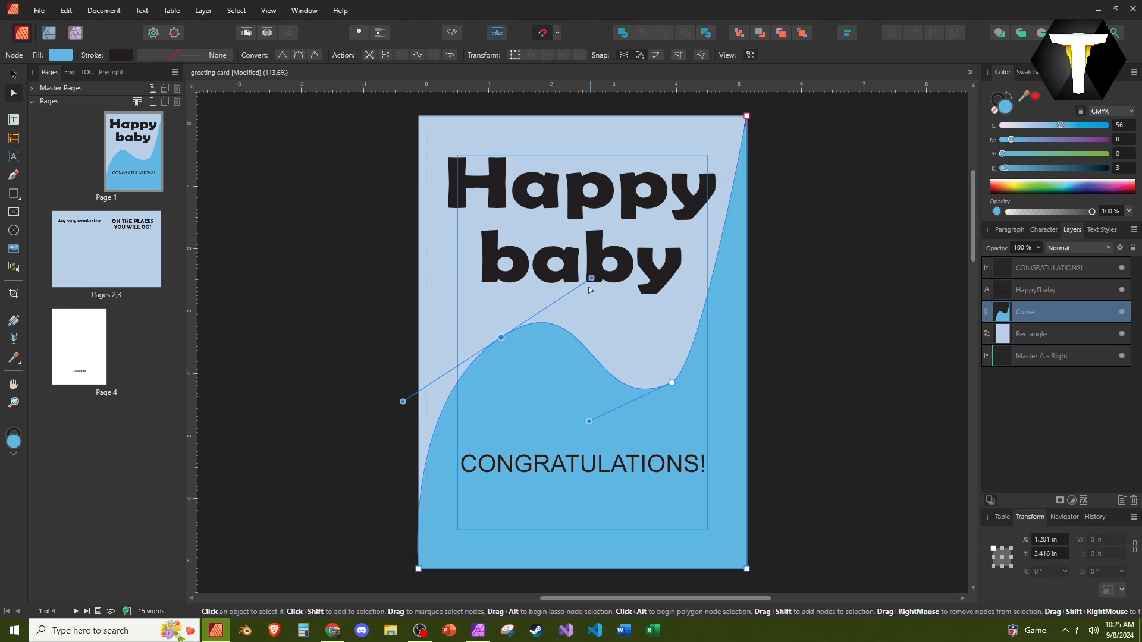
Step: Raise the crest and trough nodes slightly, adjust the trough's handles so the curve stays within the right bleed edge, and deselect the shape
left_click(672, 382)
left_click_drag(702, 375, 778, 344)
left_click_drag(425, 298, 672, 357)
left_click(782, 322)
left_click(674, 361)
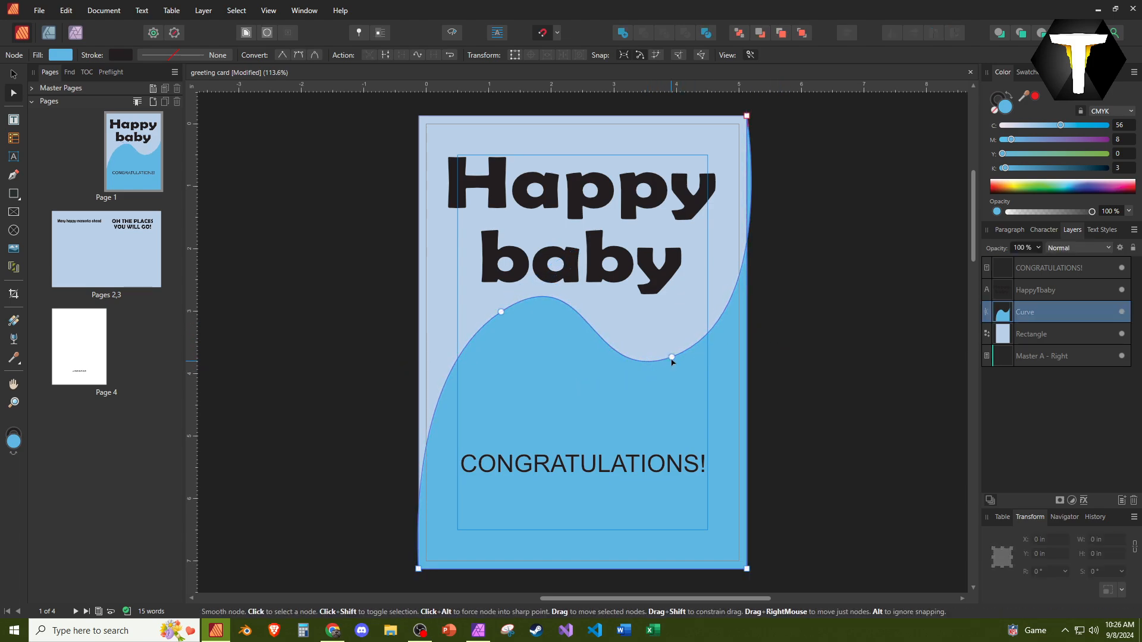
left_click(672, 358)
left_click_drag(778, 319, 738, 315)
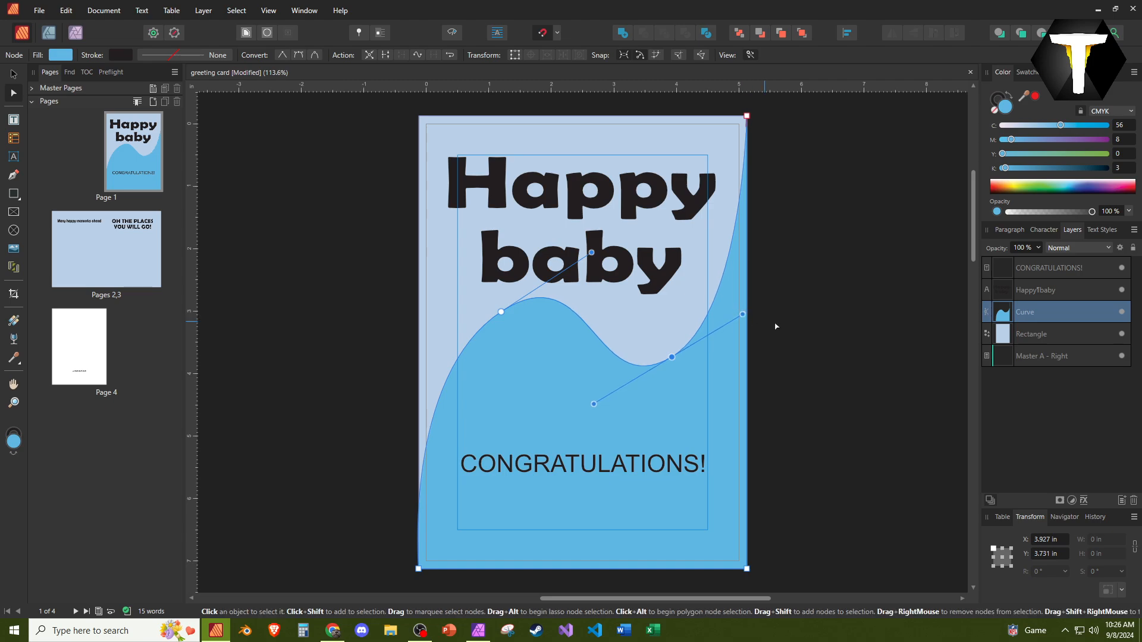
left_click(779, 328)
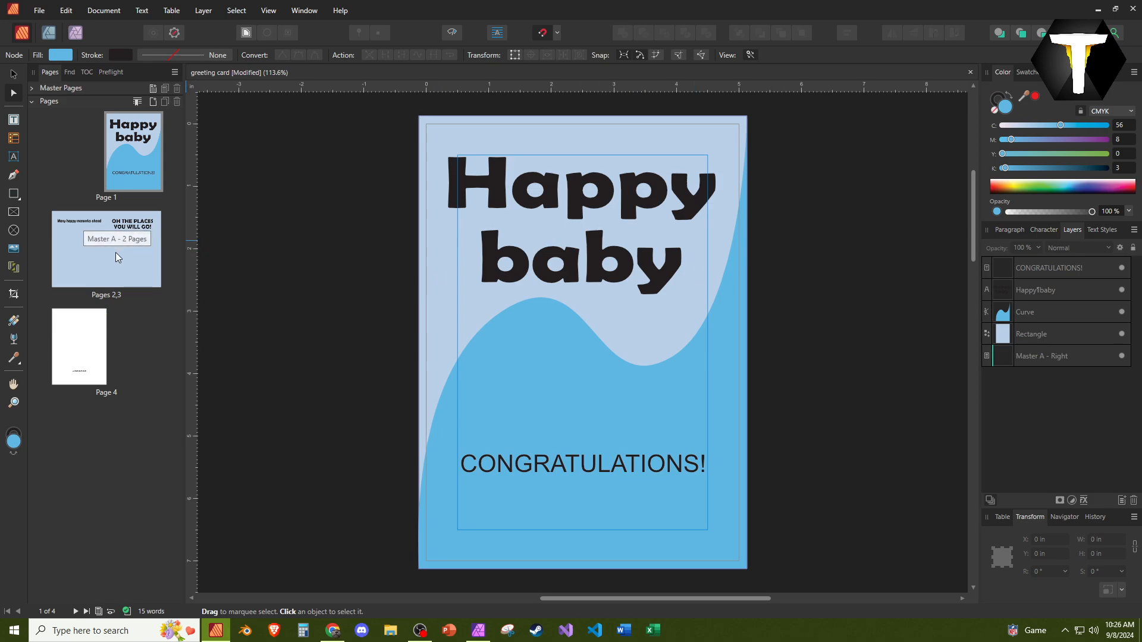
Step: On page 2, draw an empty picture frame about 2.97 in by 2.27 in below the "Many happy memories ahead" text
left_click(13, 212)
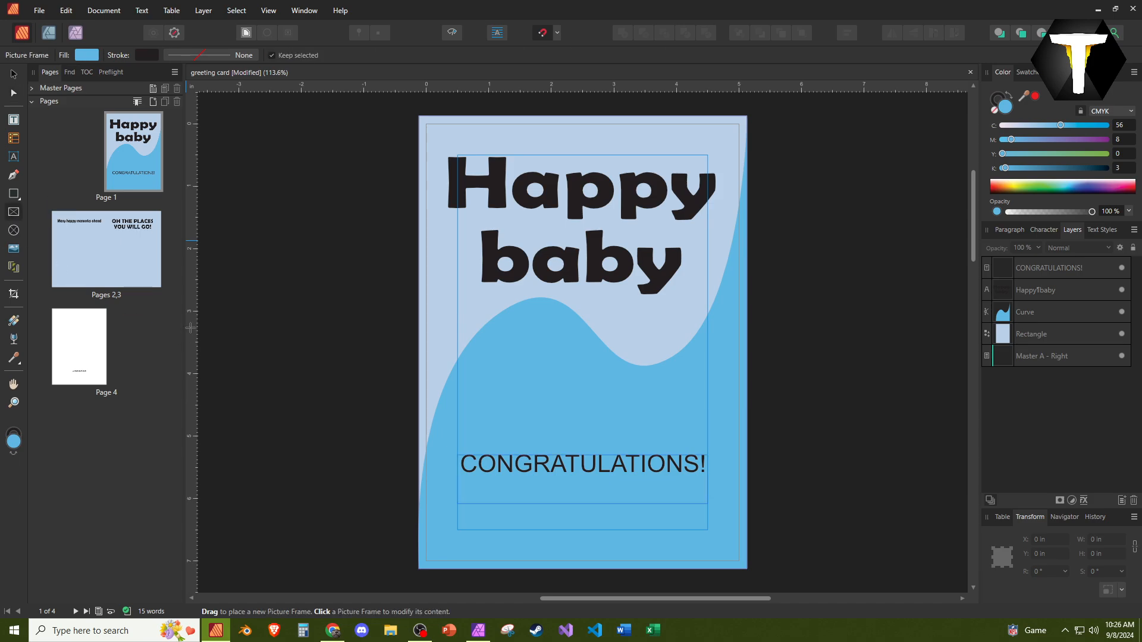
left_click(102, 239)
left_click_drag(321, 252, 507, 395)
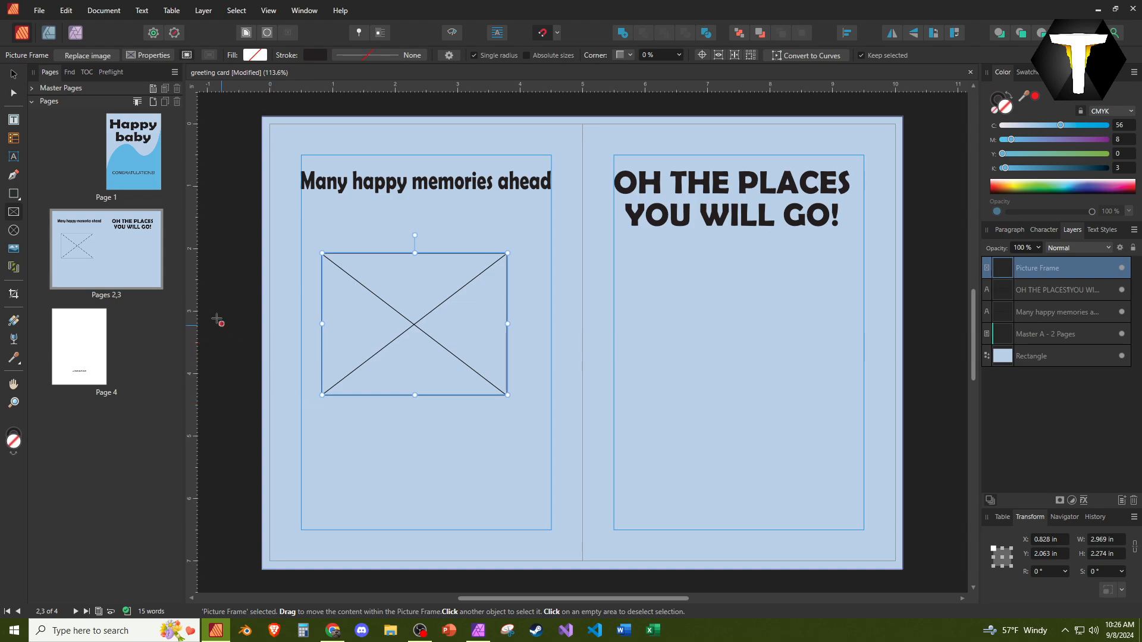
left_click(20, 125)
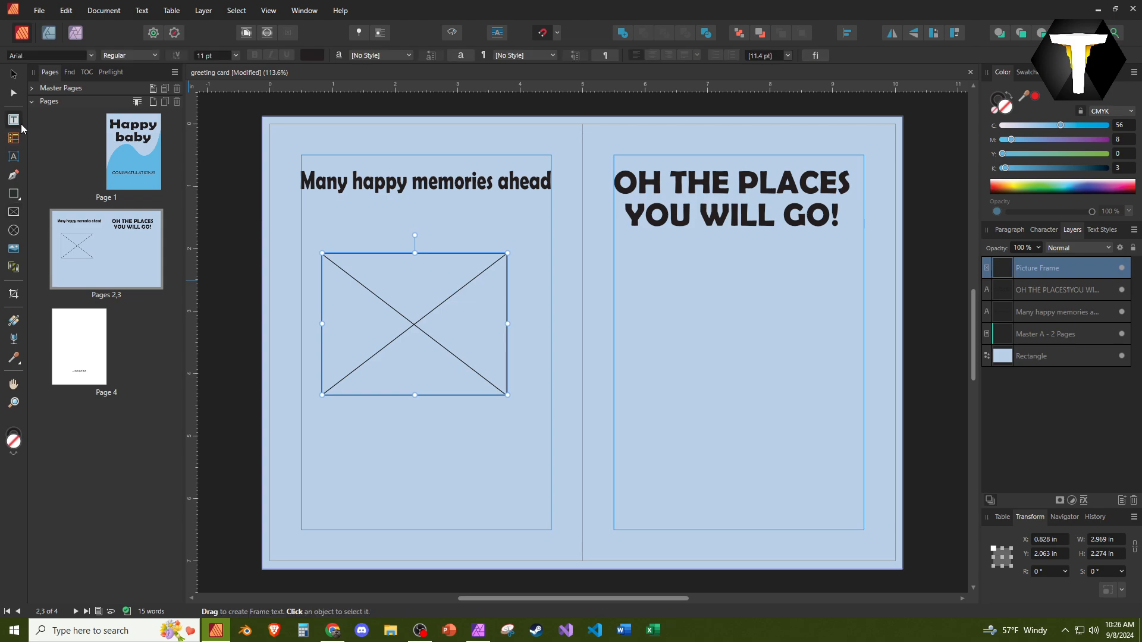